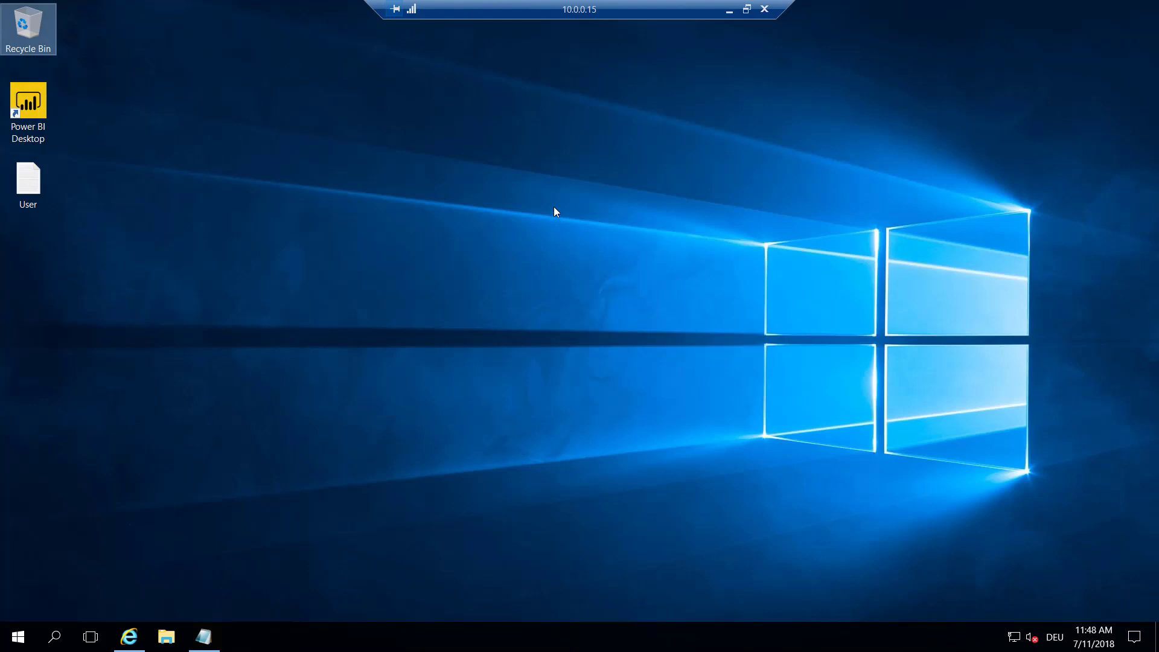
# Download the Financial performance report model file from the Shared asset library into Downloads
pyautogui.click(42, 129)
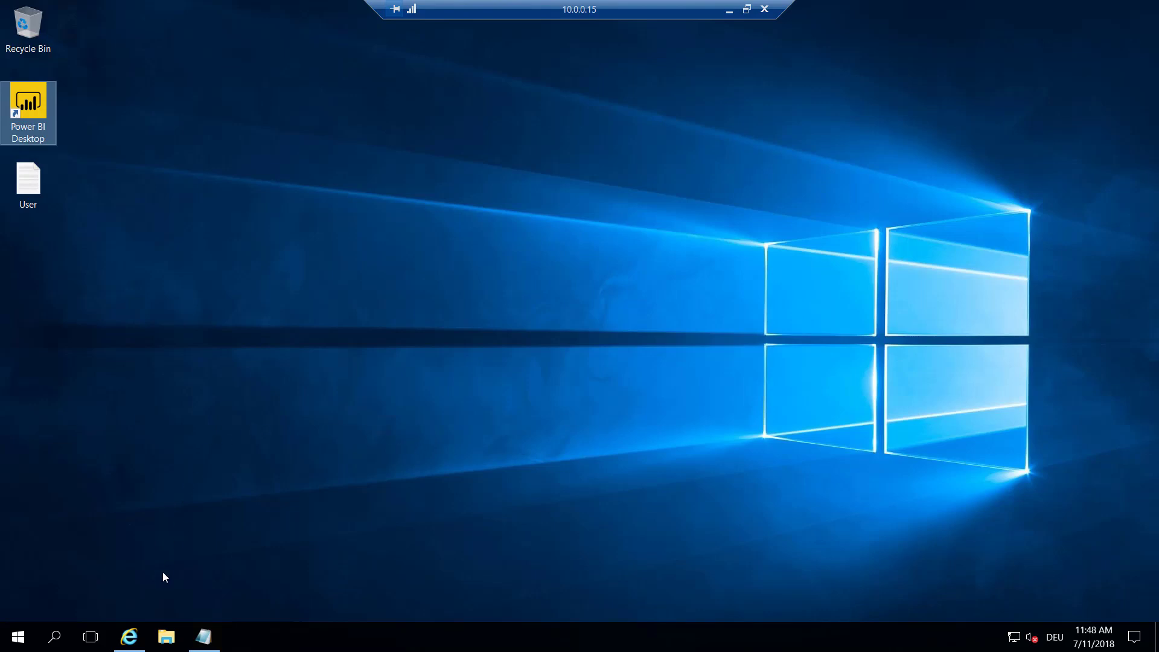
pyautogui.moveTo(124, 645)
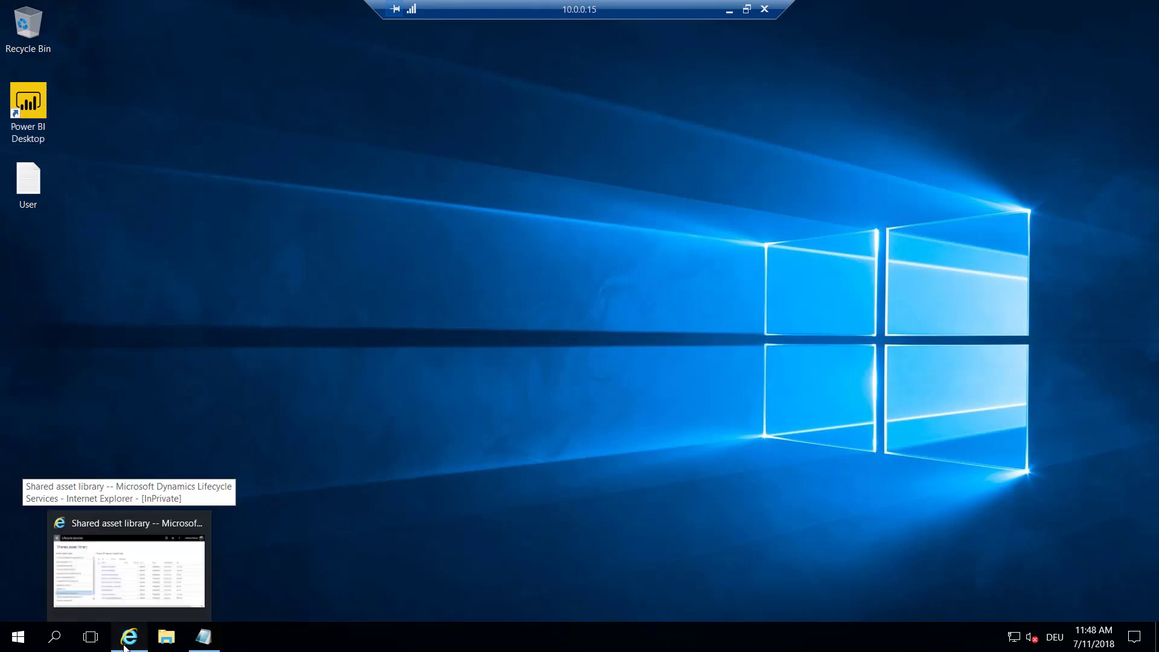
pyautogui.click(129, 571)
pyautogui.doubleClick(279, 43)
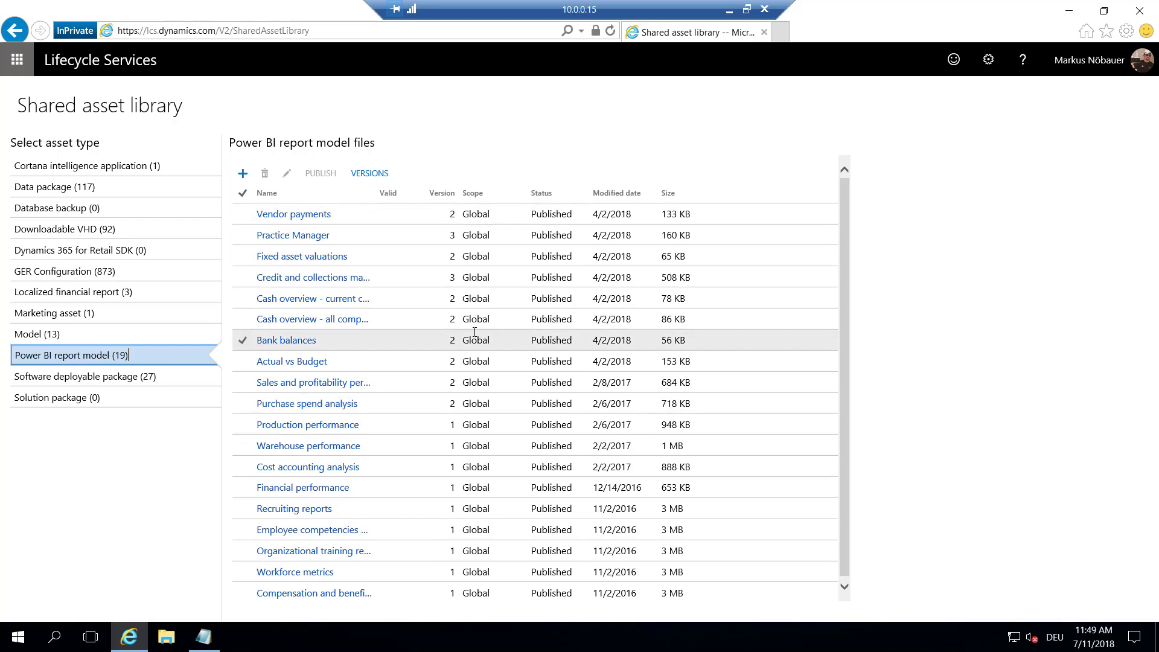
pyautogui.click(321, 492)
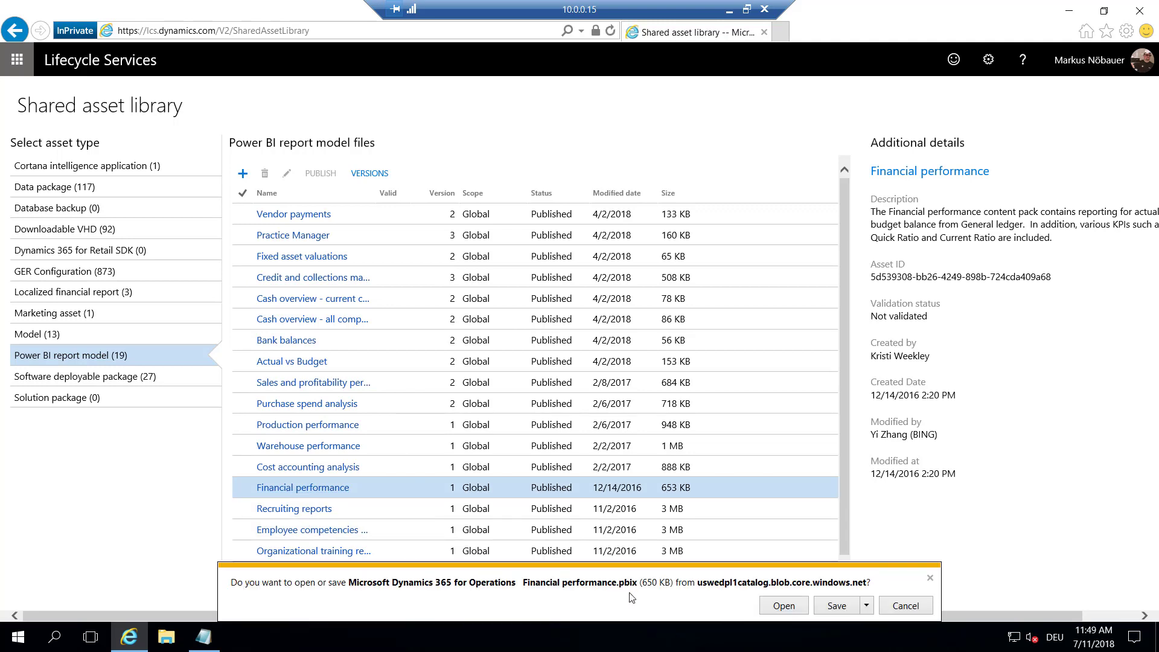
pyautogui.click(837, 607)
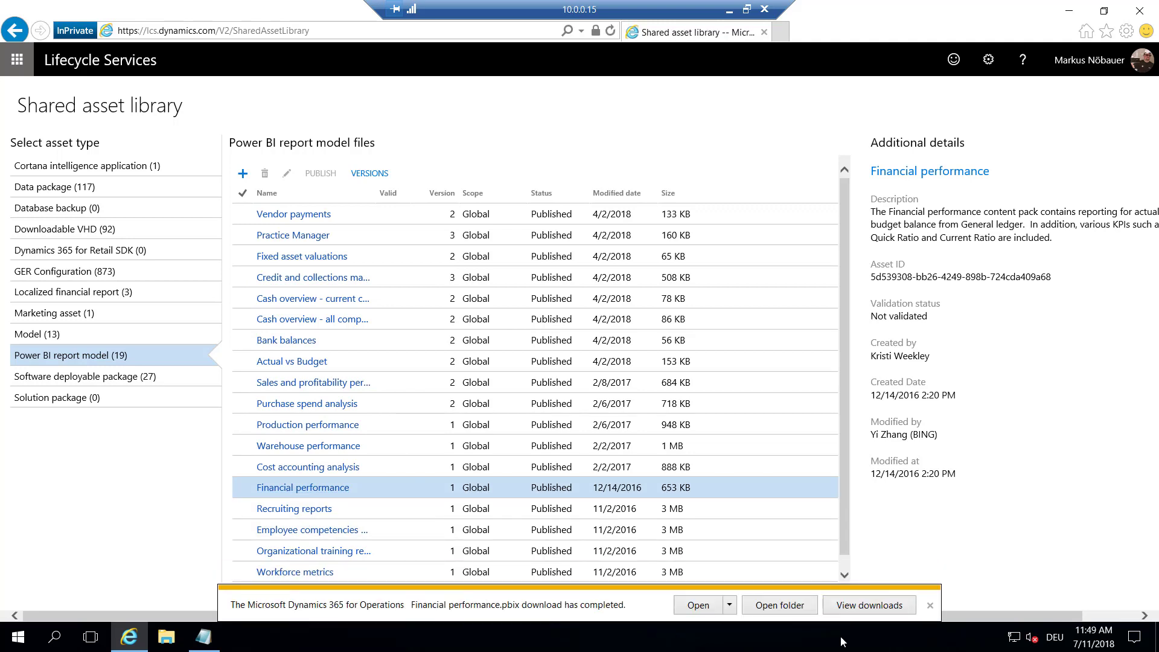
pyautogui.click(795, 608)
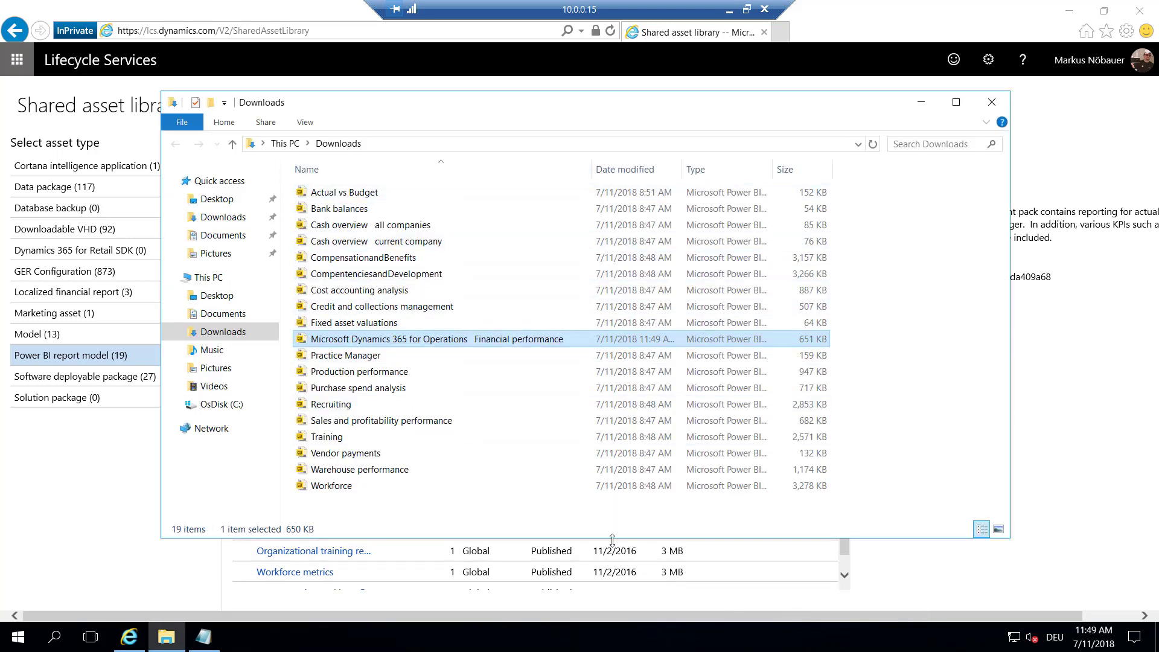
pyautogui.click(480, 522)
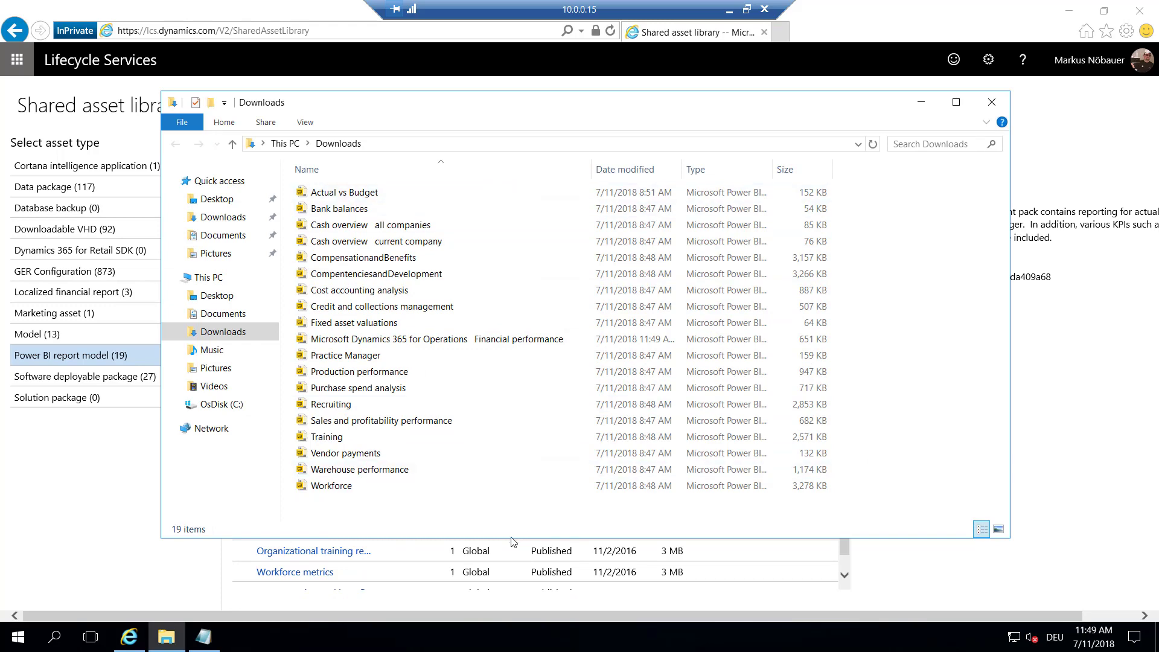
pyautogui.click(922, 102)
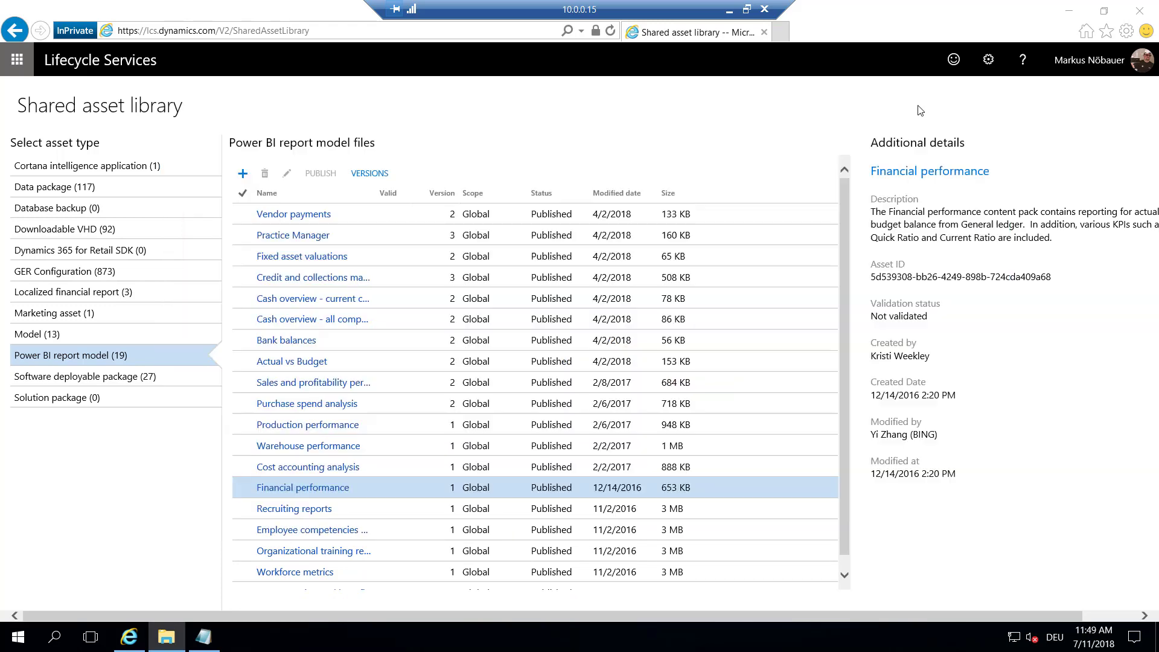
# Copy the dev.powerbi.com/apps address from the User notes in Notepad
pyautogui.click(1071, 13)
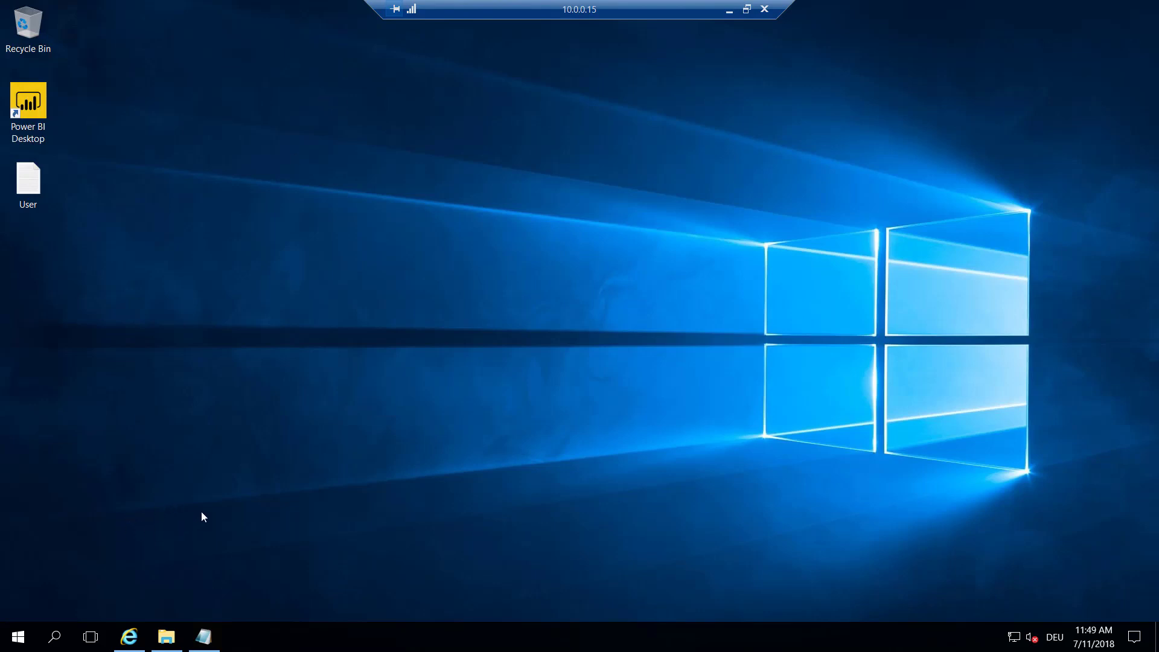
pyautogui.click(204, 637)
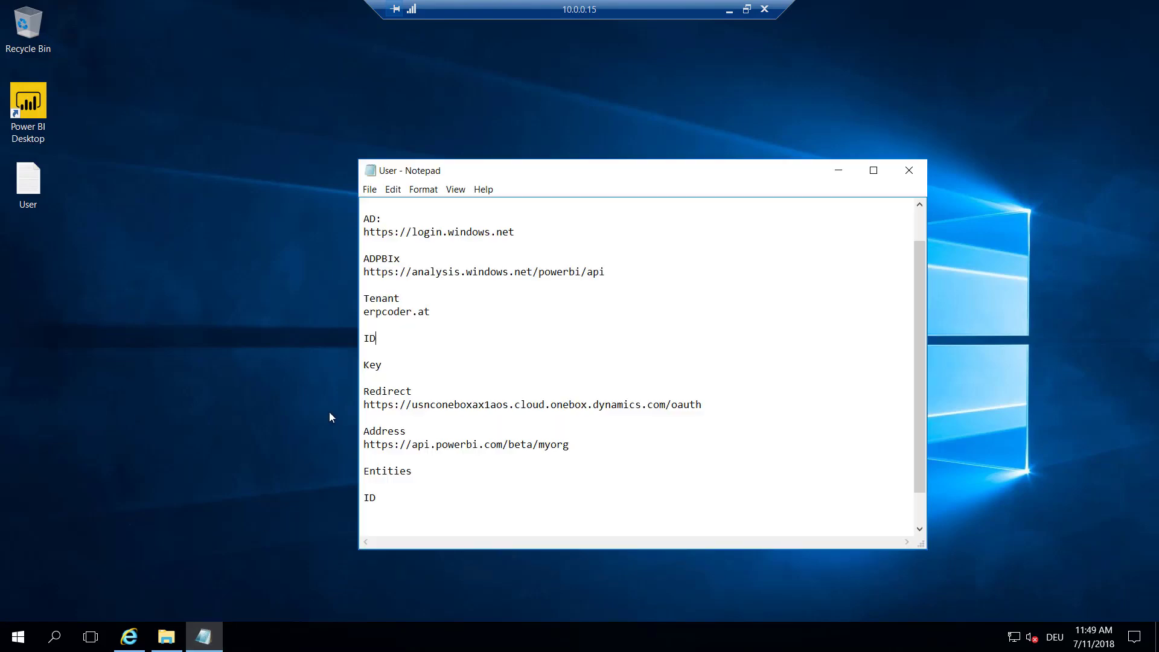
pyautogui.scroll(1, 529, 274)
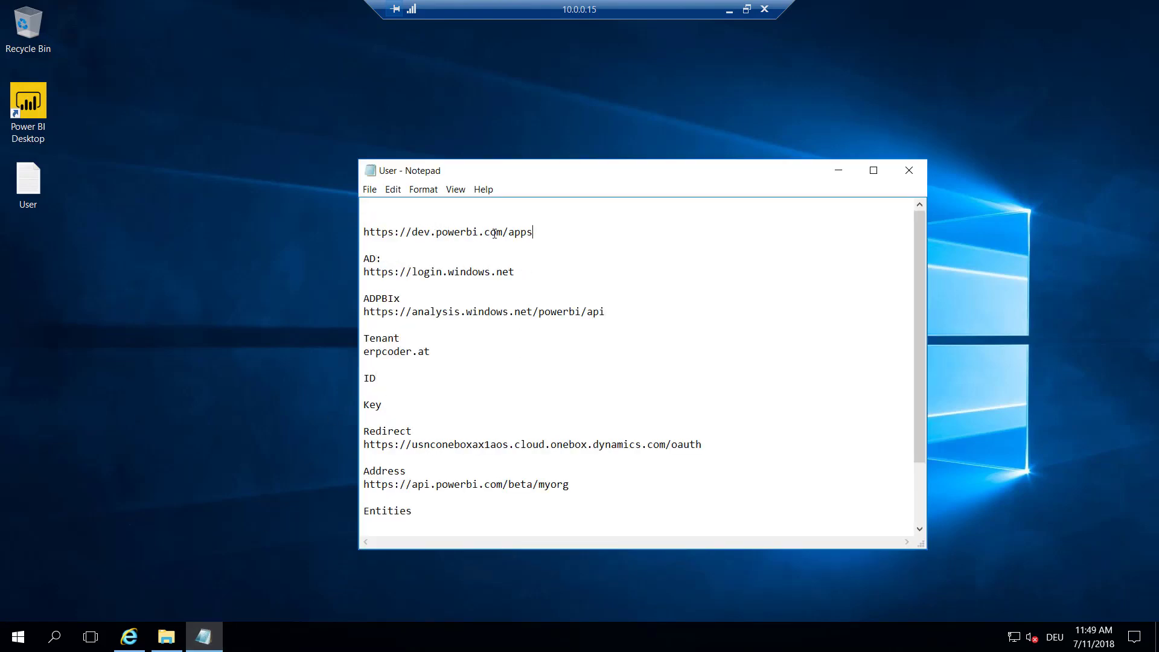
pyautogui.moveTo(533, 233); pyautogui.dragTo(363, 233)
pyautogui.rightClick(372, 233)
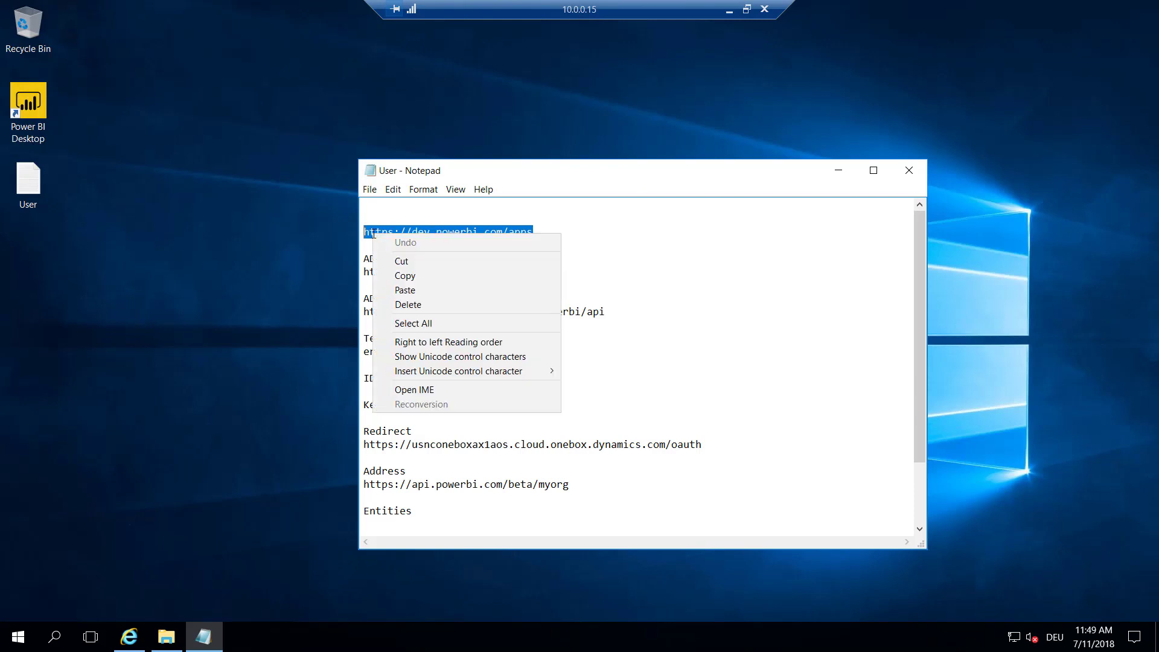
pyautogui.click(410, 276)
# Open the copied dev.powerbi.com/apps address in a new Internet Explorer window
pyautogui.rightClick(128, 637)
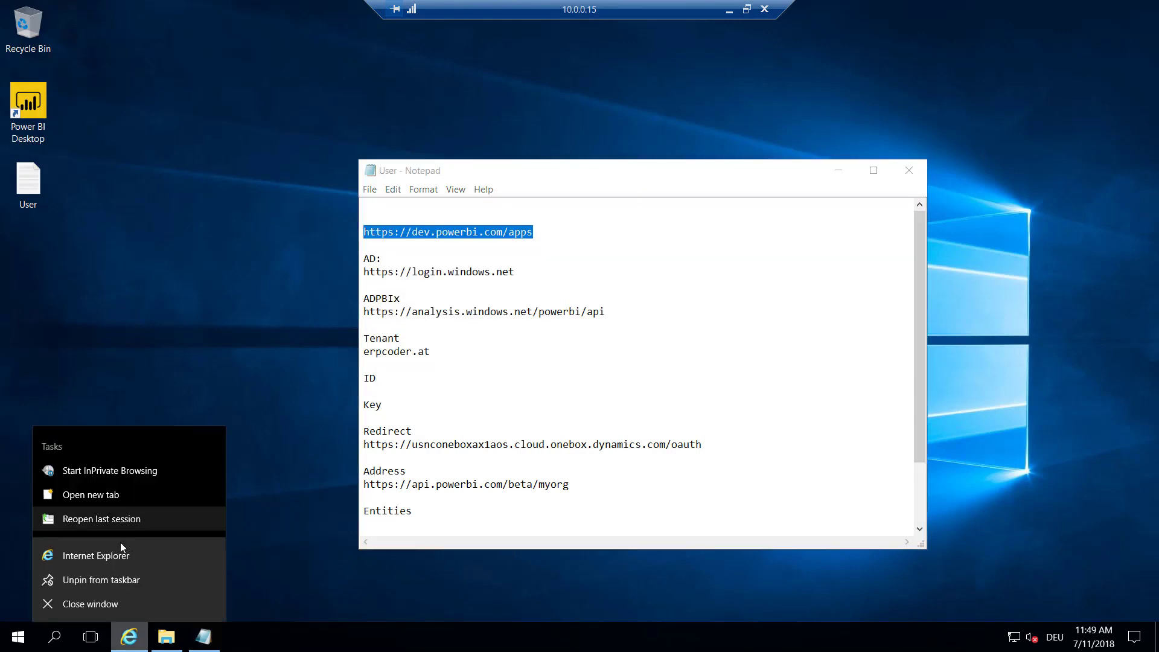
pyautogui.click(122, 552)
pyautogui.rightClick(226, 32)
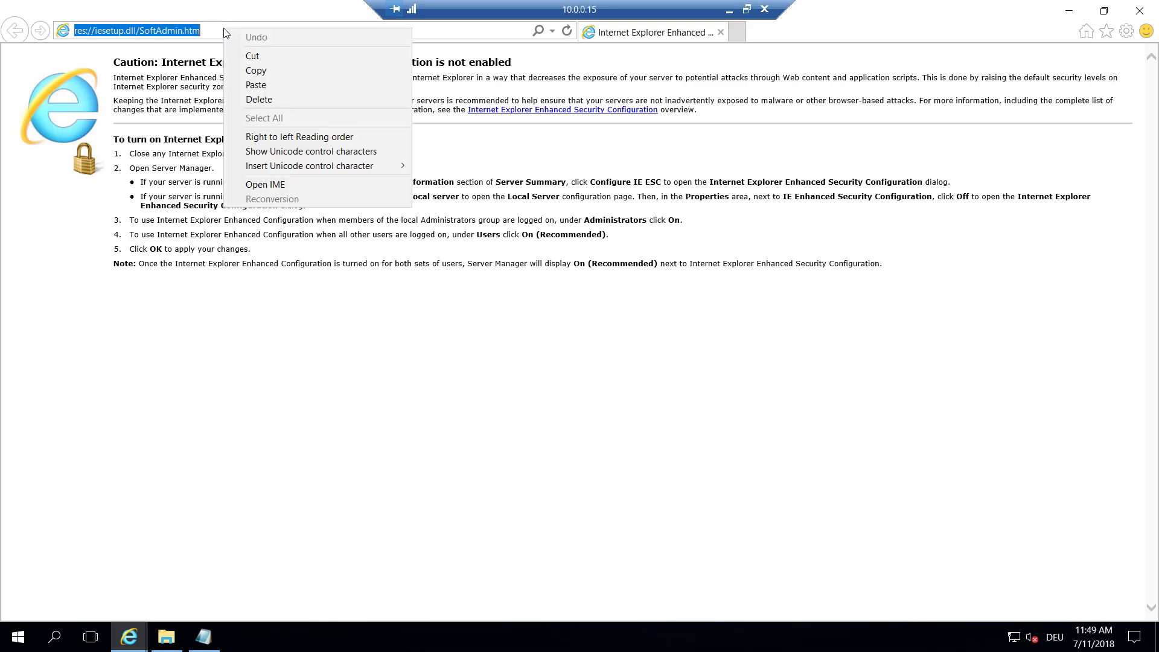
pyautogui.click(254, 85)
pyautogui.press('Return')
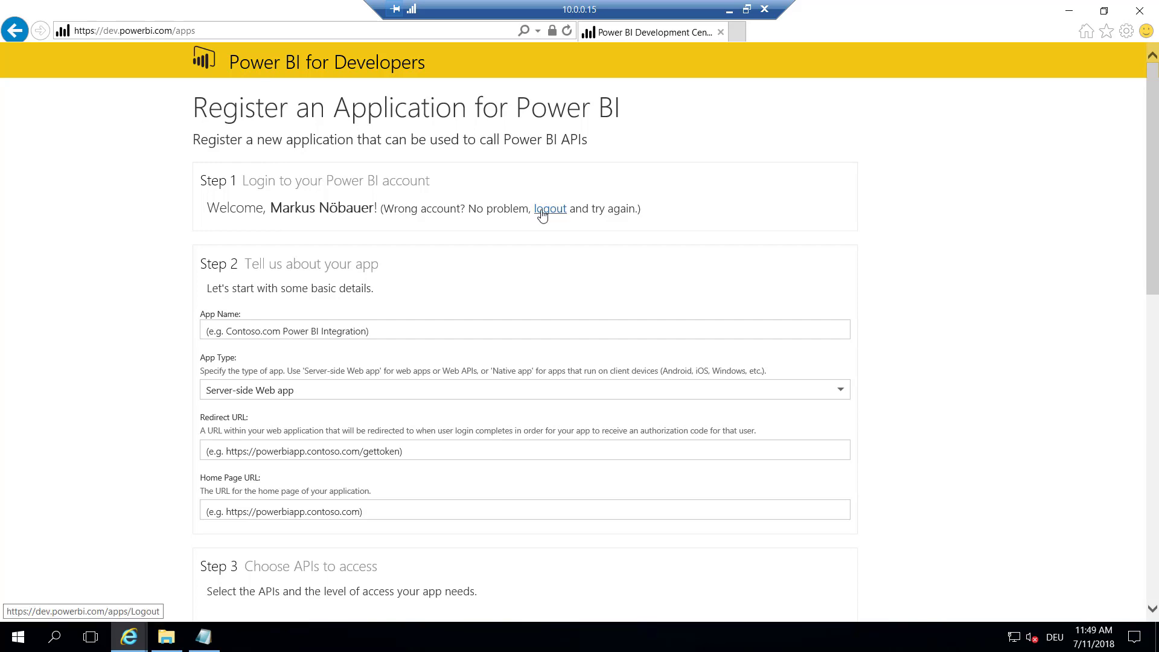
# Name the app Dynamics365 and keep Server-side Web app as its type
pyautogui.click(272, 327)
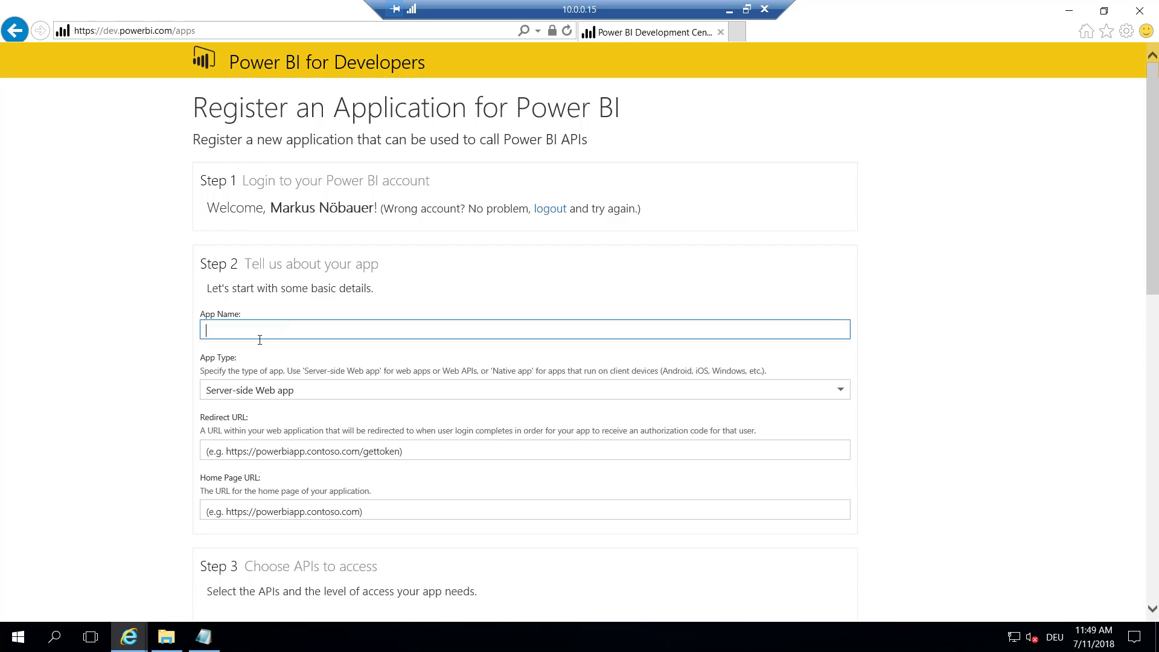
pyautogui.write('Dynamics')
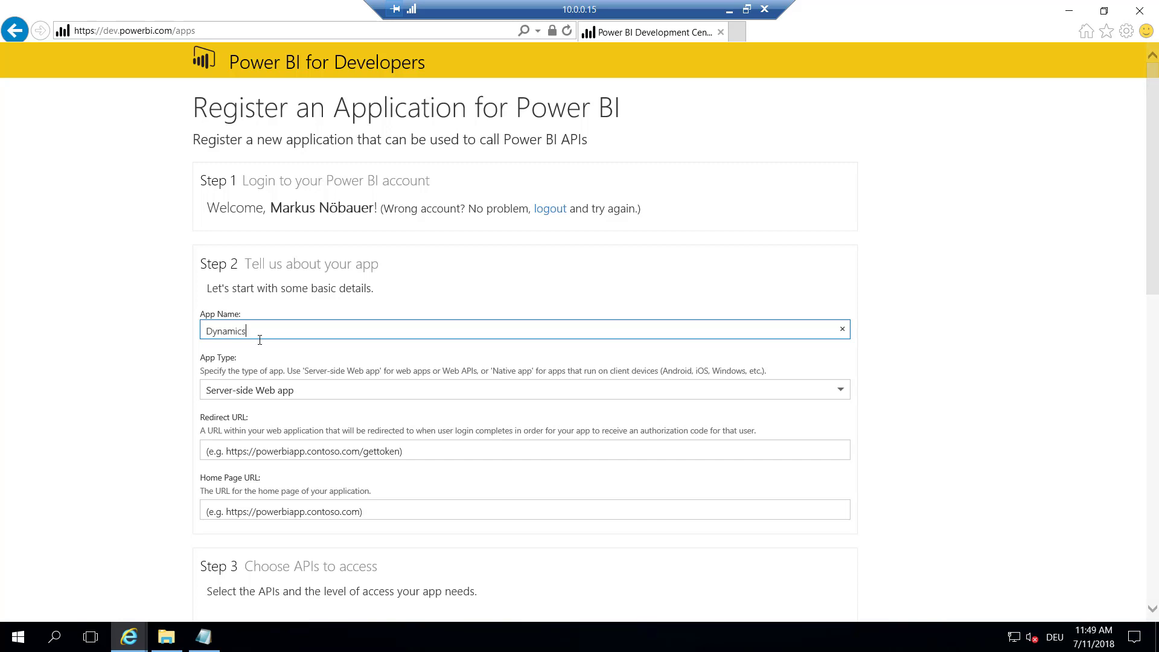
pyautogui.write('365')
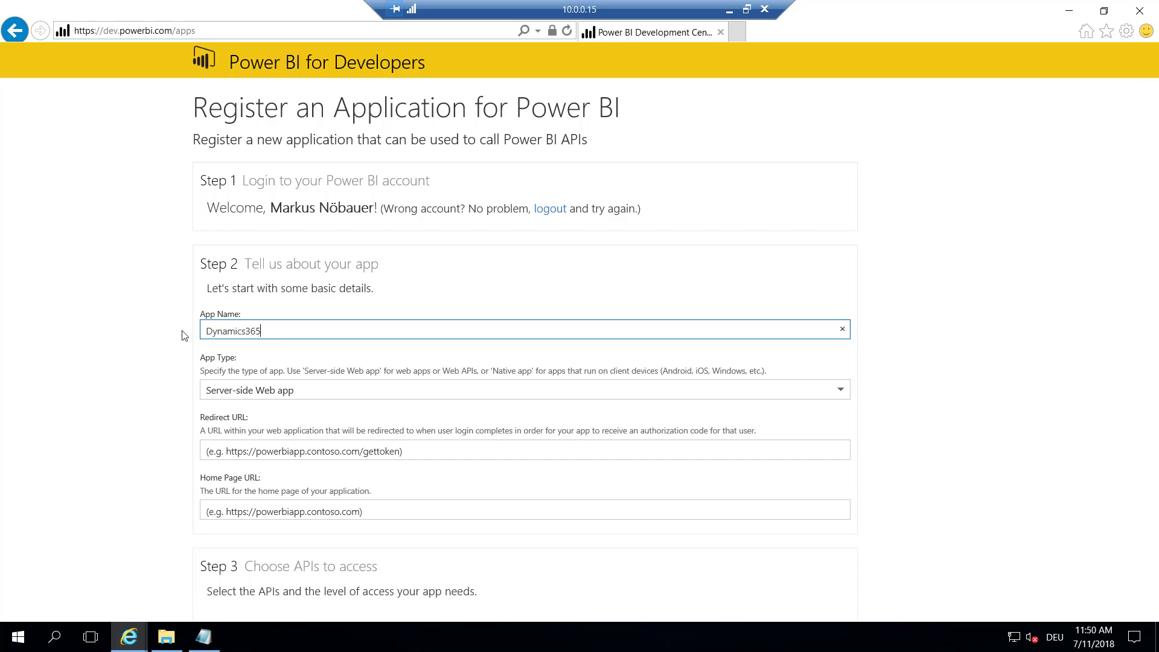
pyautogui.scroll(-3, 145, 327)
pyautogui.click(212, 310)
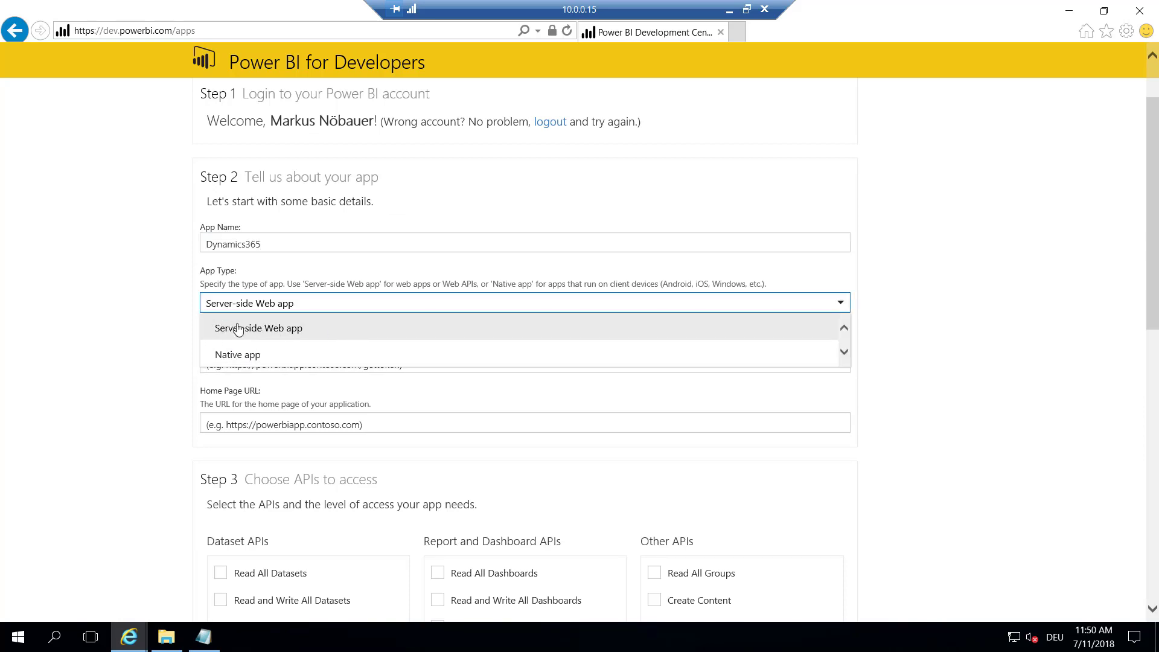
pyautogui.click(329, 332)
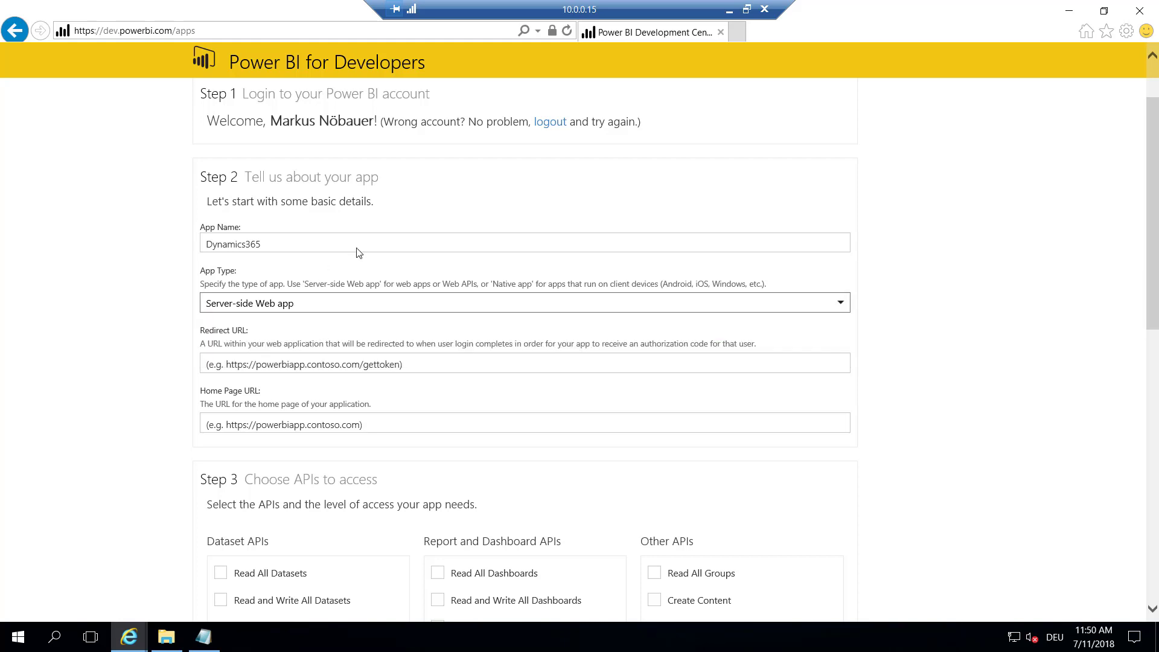
pyautogui.click(284, 362)
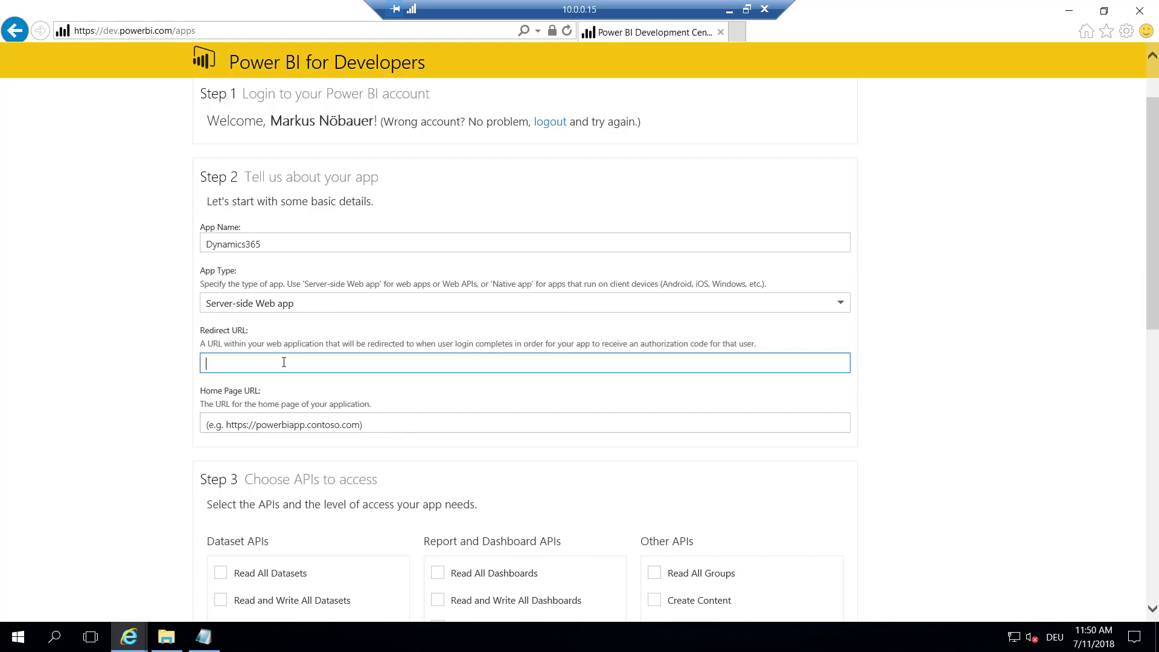
# Copy the Dynamics 365 environment's base address from a new browser window
pyautogui.click(204, 637)
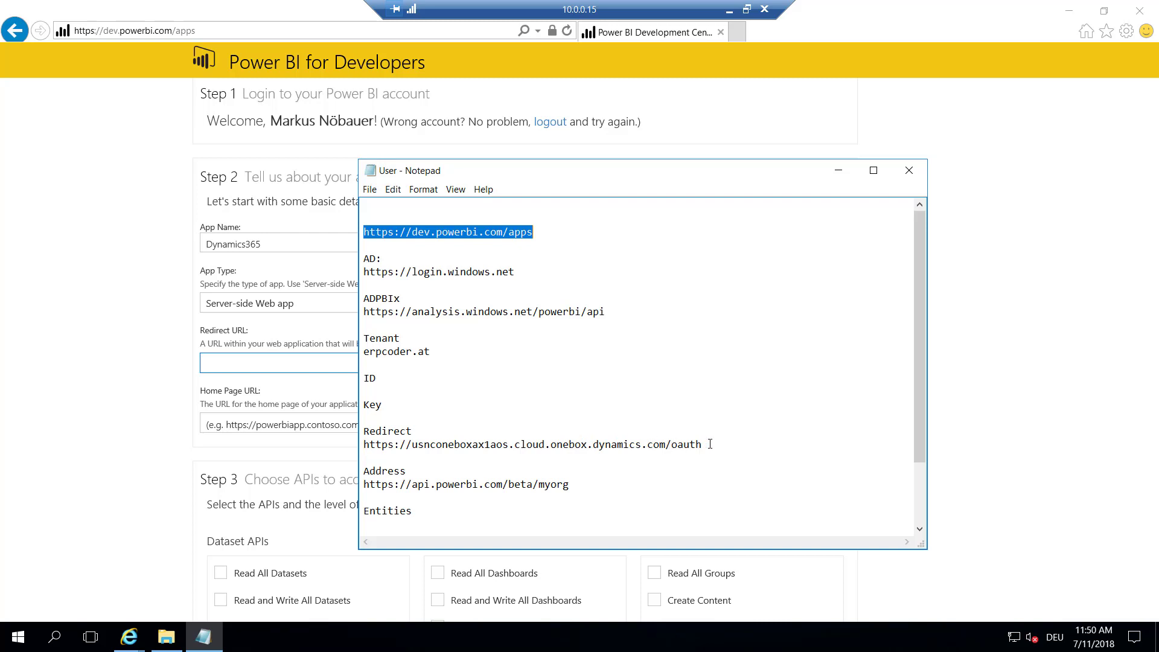
pyautogui.rightClick(128, 637)
pyautogui.click(128, 555)
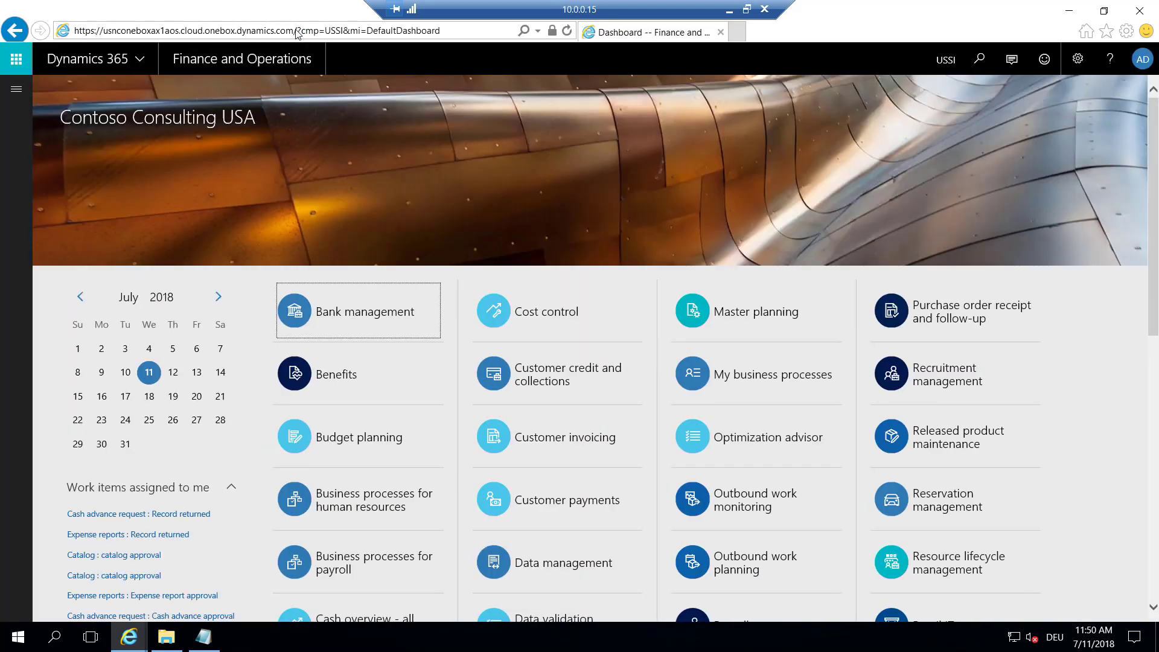
pyautogui.click(296, 30)
pyautogui.moveTo(295, 30); pyautogui.dragTo(74, 31)
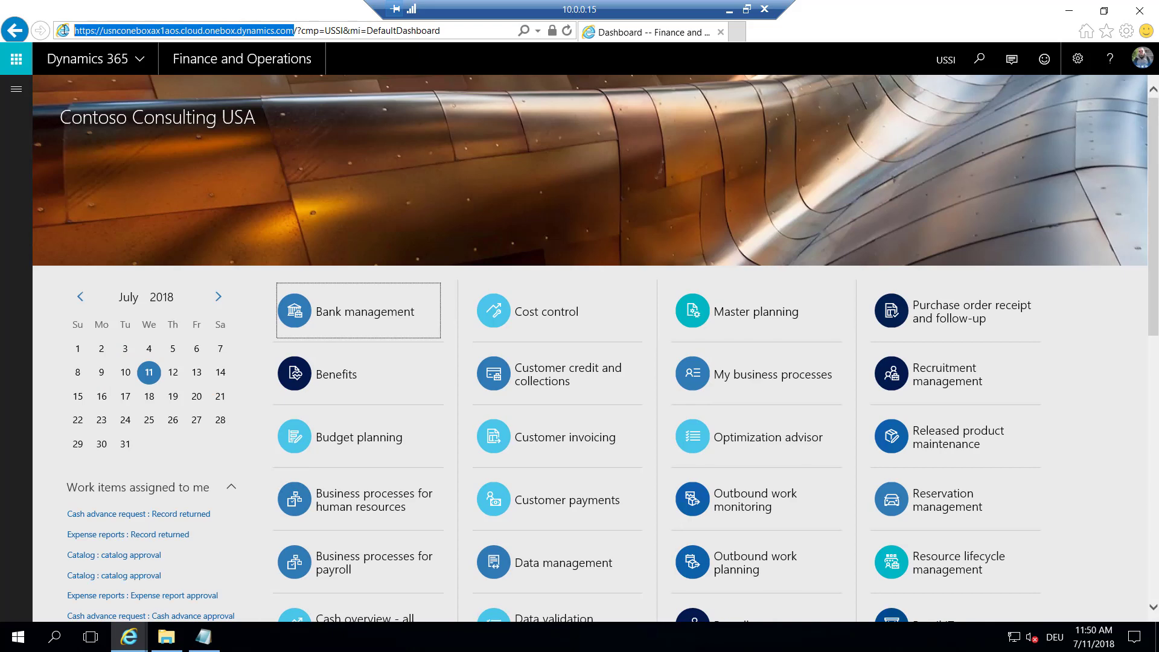
pyautogui.rightClick(114, 27)
pyautogui.click(158, 70)
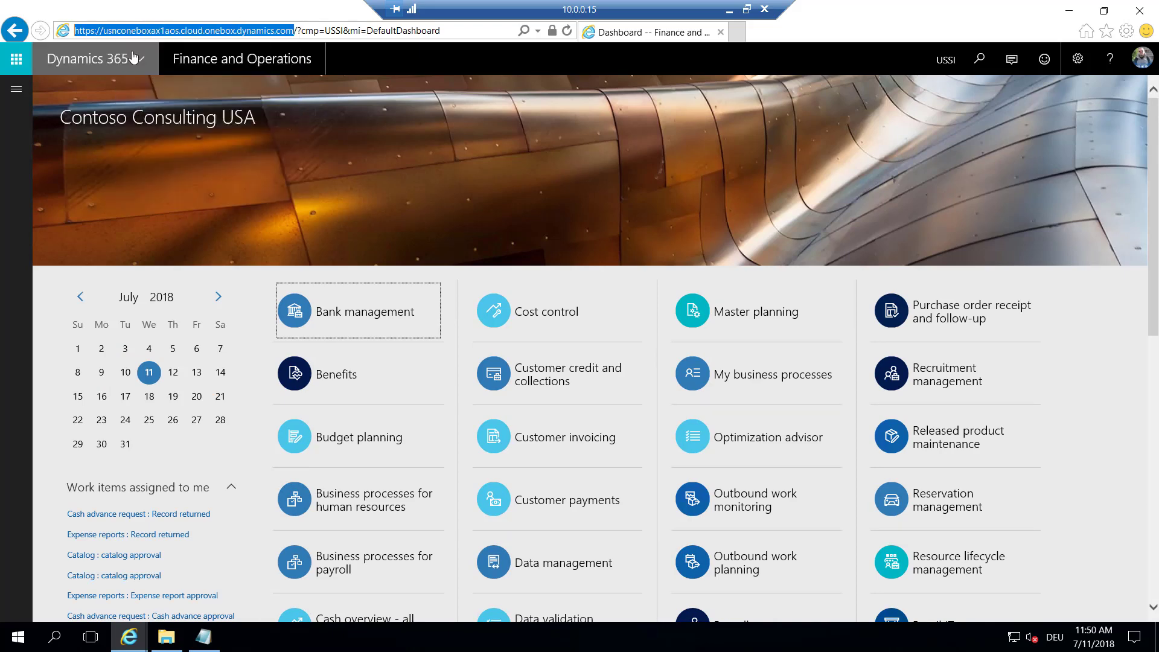
pyautogui.click(1069, 10)
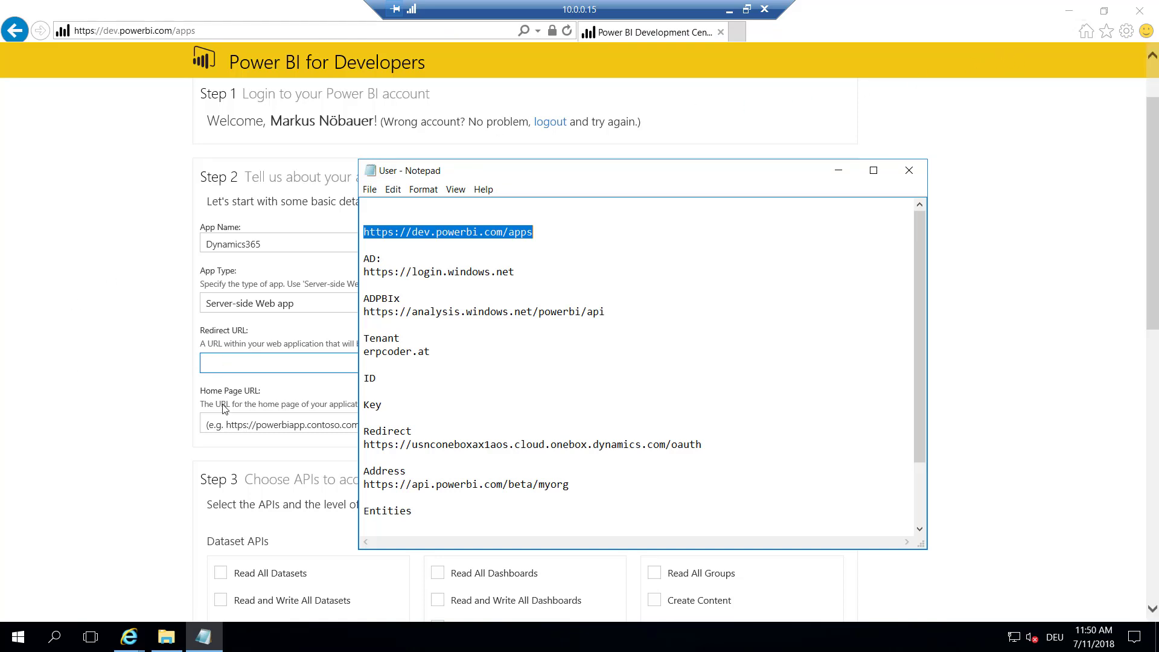
pyautogui.click(228, 362)
pyautogui.hotkey('ctrl', 'v')
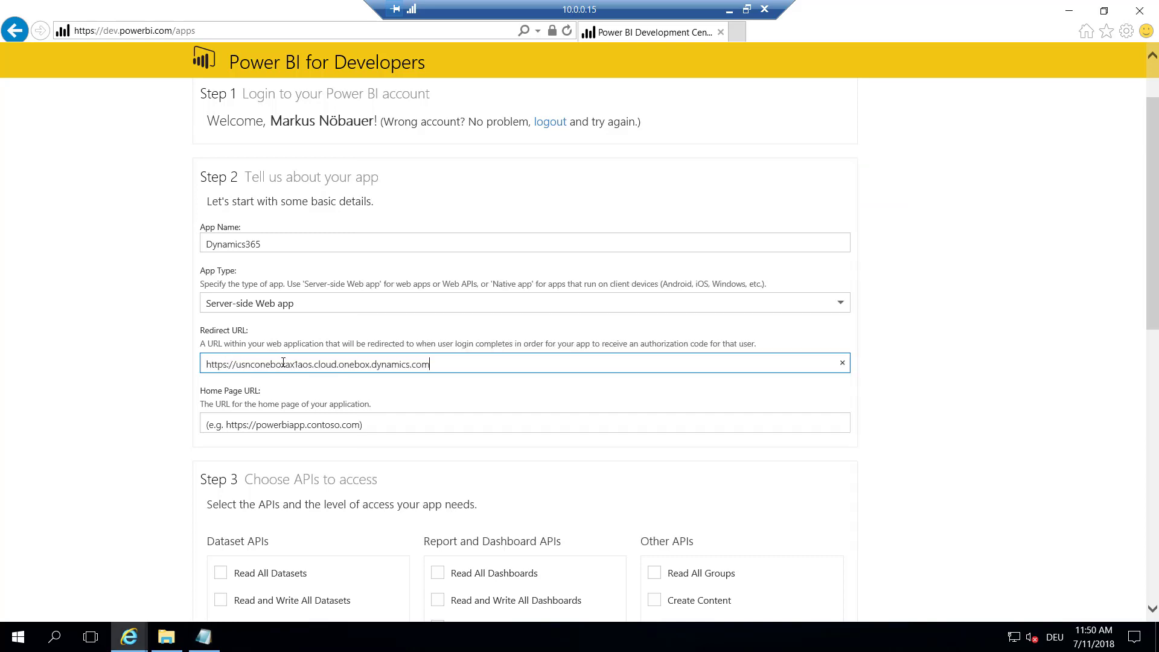
pyautogui.write('/oauth')
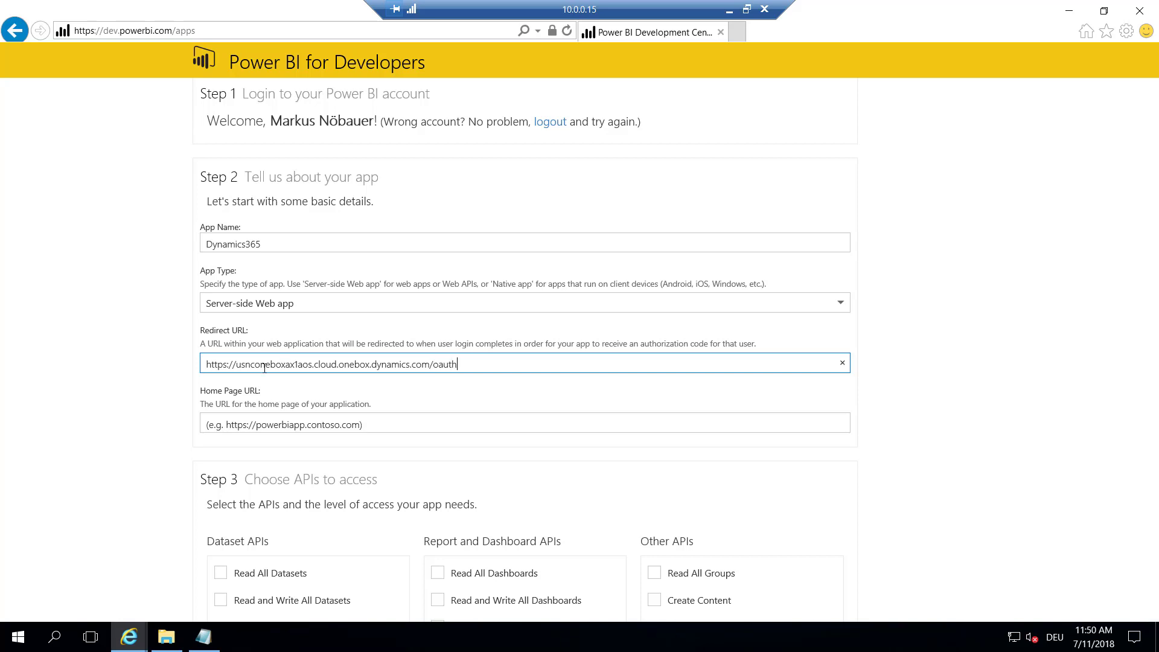
# Paste the environment address as the app's Home Page URL
pyautogui.click(263, 420)
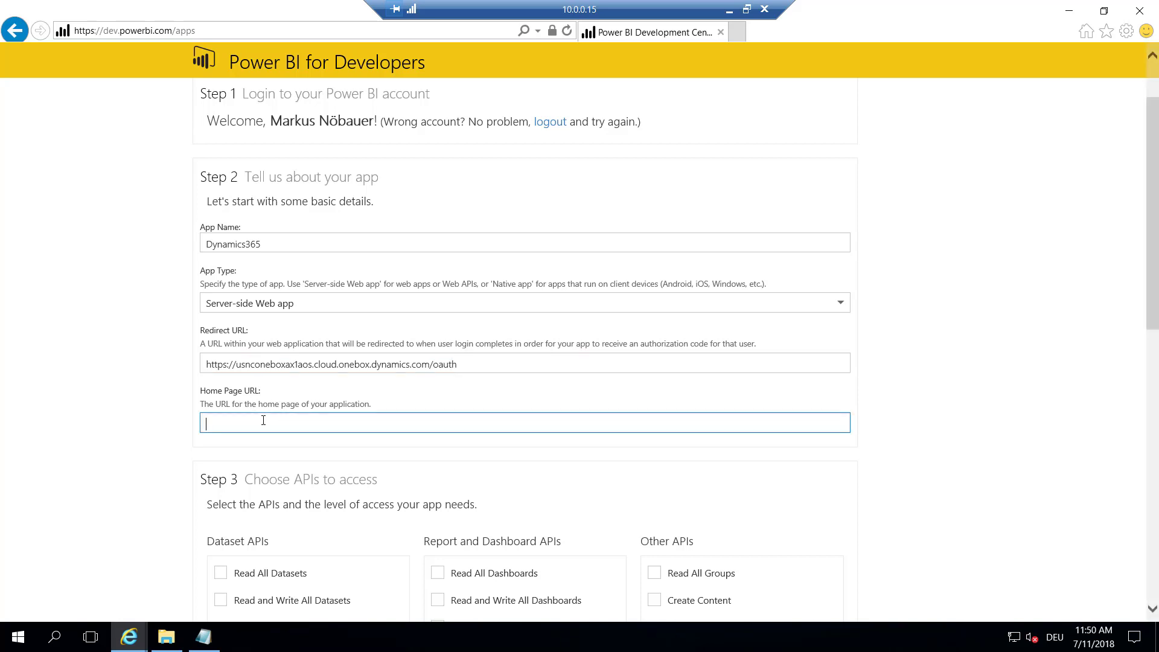
pyautogui.hotkey('ctrl', 'v')
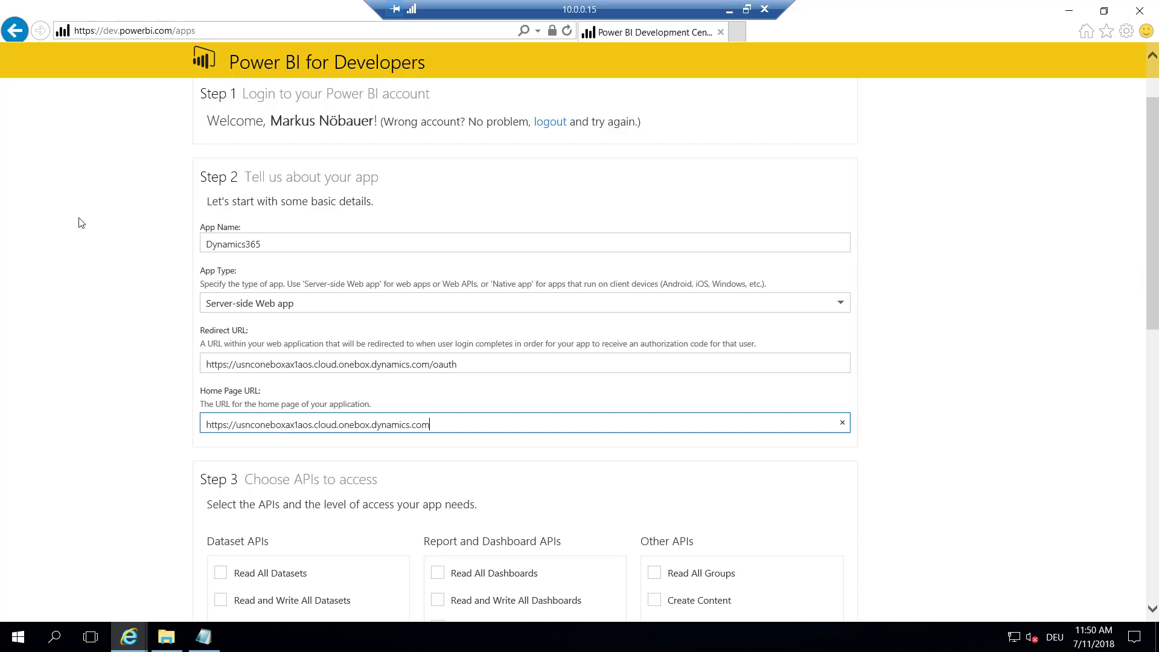
pyautogui.scroll(-2, 81, 222)
pyautogui.scroll(-4, 82, 222)
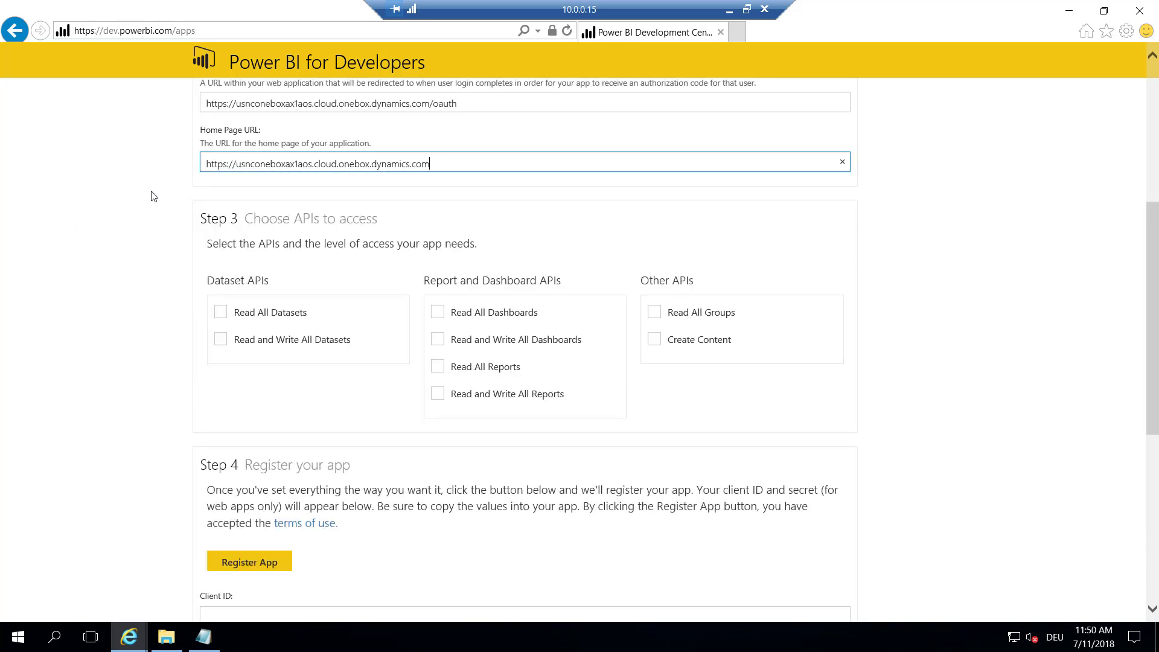
# Grant all eight API permissions: datasets, dashboards, reports, Read All Groups and Create Content
pyautogui.click(226, 314)
pyautogui.click(220, 339)
pyautogui.click(438, 312)
pyautogui.click(439, 338)
pyautogui.click(437, 366)
pyautogui.click(438, 393)
pyautogui.click(655, 316)
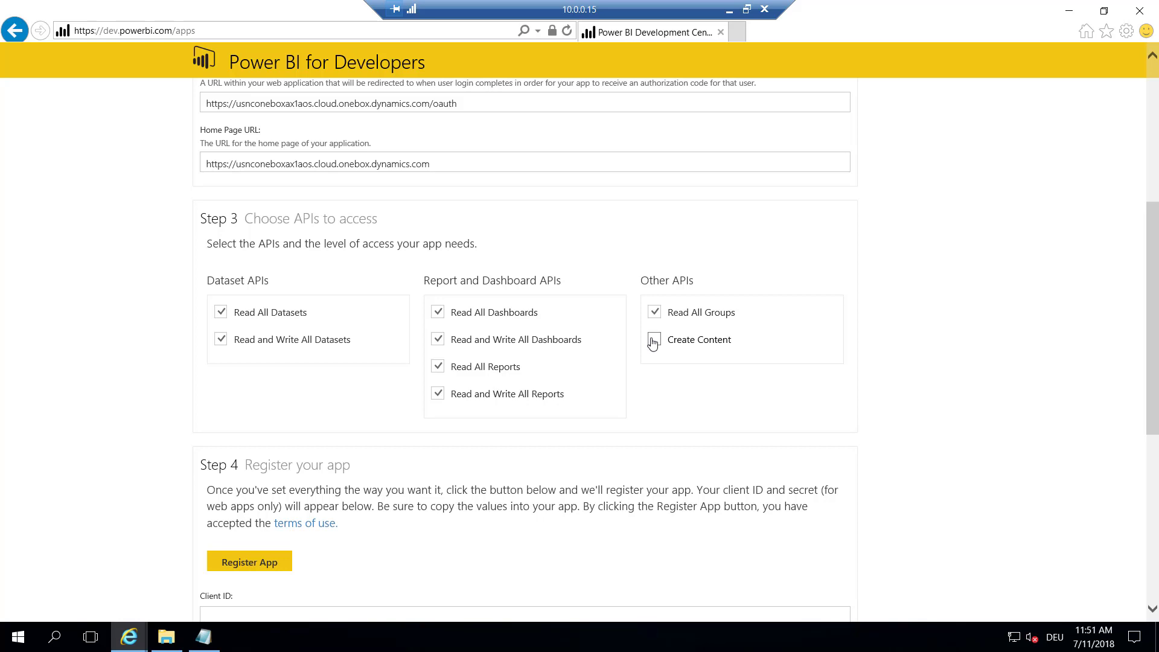
pyautogui.click(654, 343)
pyautogui.scroll(-3, 987, 244)
pyautogui.scroll(-3, 986, 243)
pyautogui.scroll(-3, 263, 219)
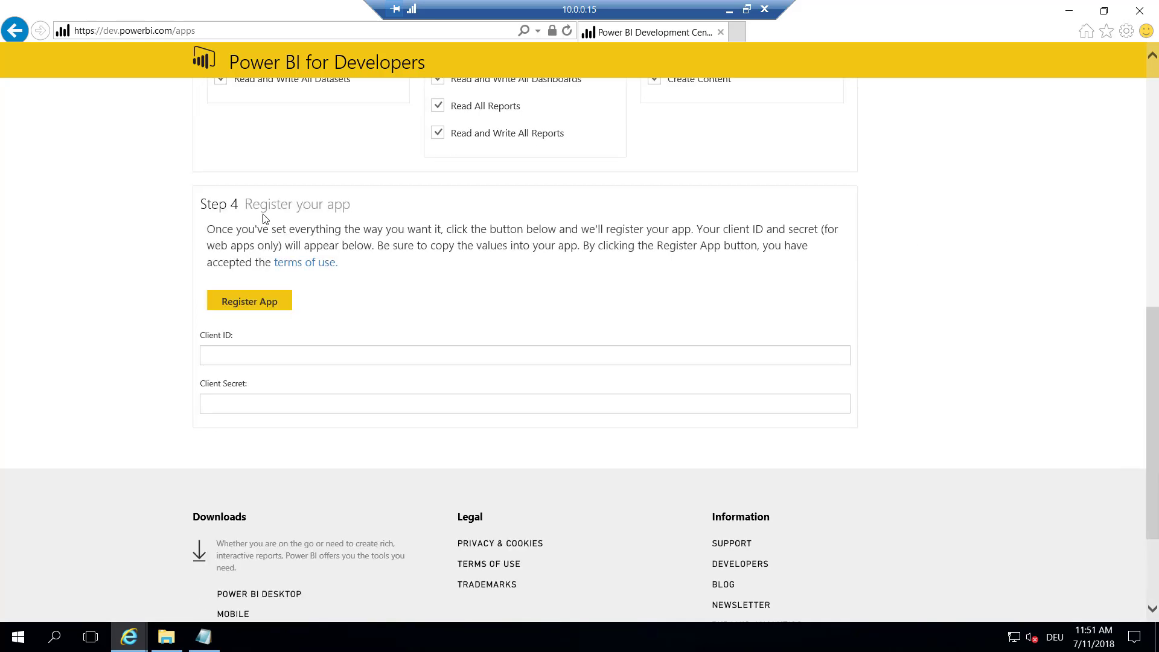
# Register the app and paste its generated client ID under ID in the notes
pyautogui.click(255, 310)
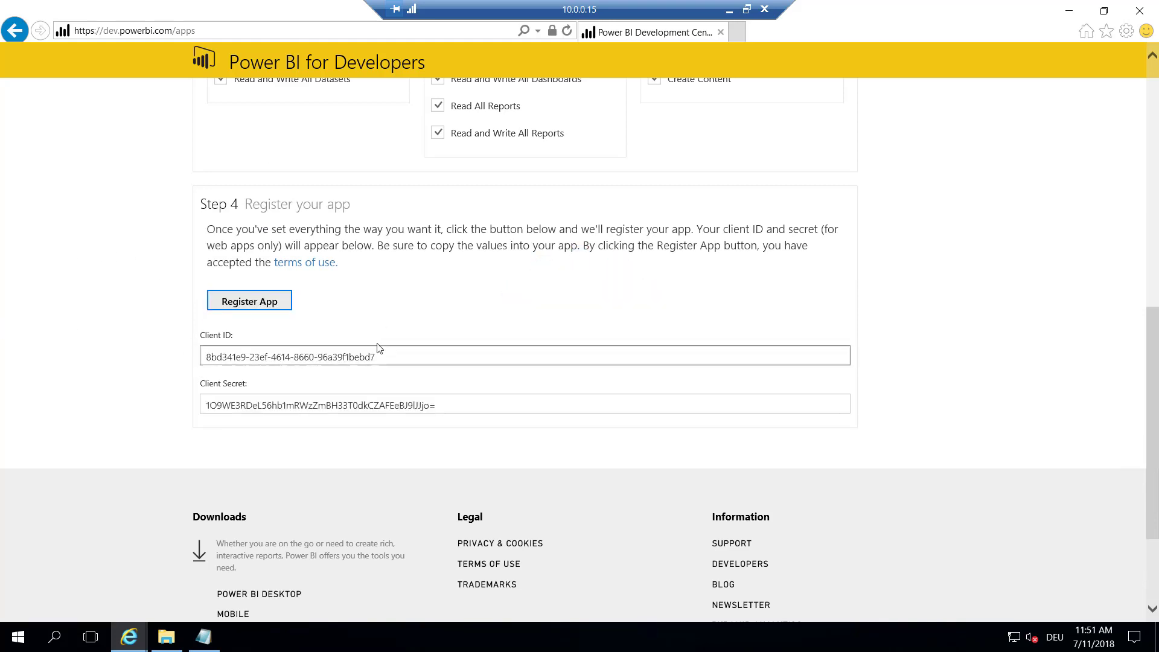
pyautogui.moveTo(417, 357); pyautogui.dragTo(169, 358)
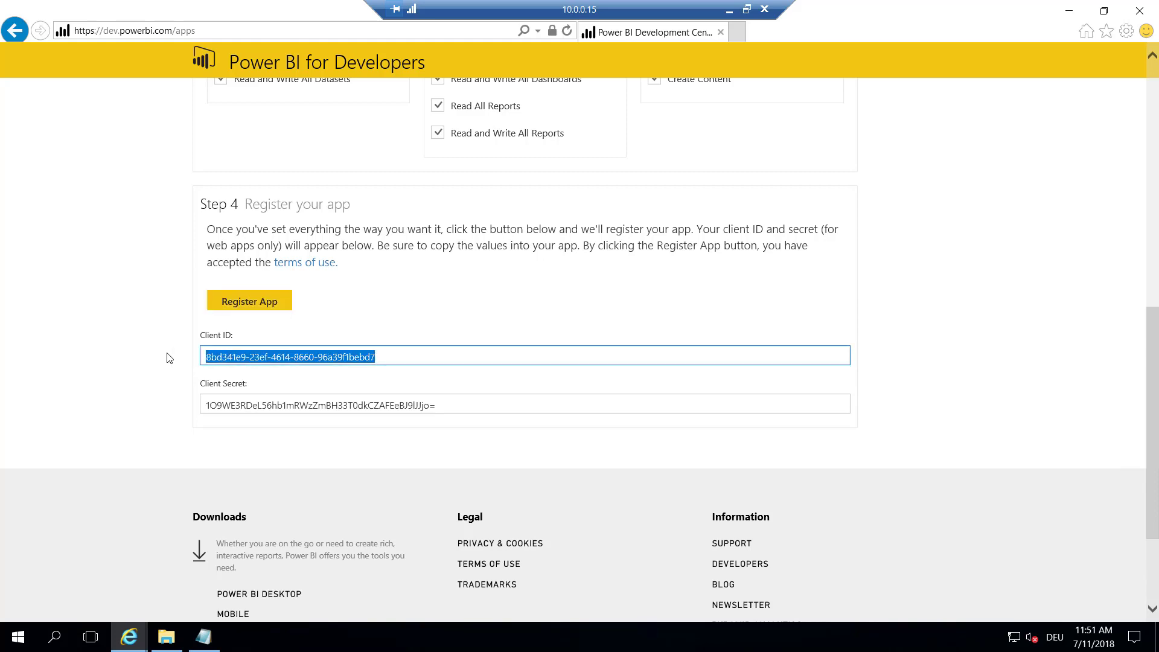
pyautogui.click(203, 637)
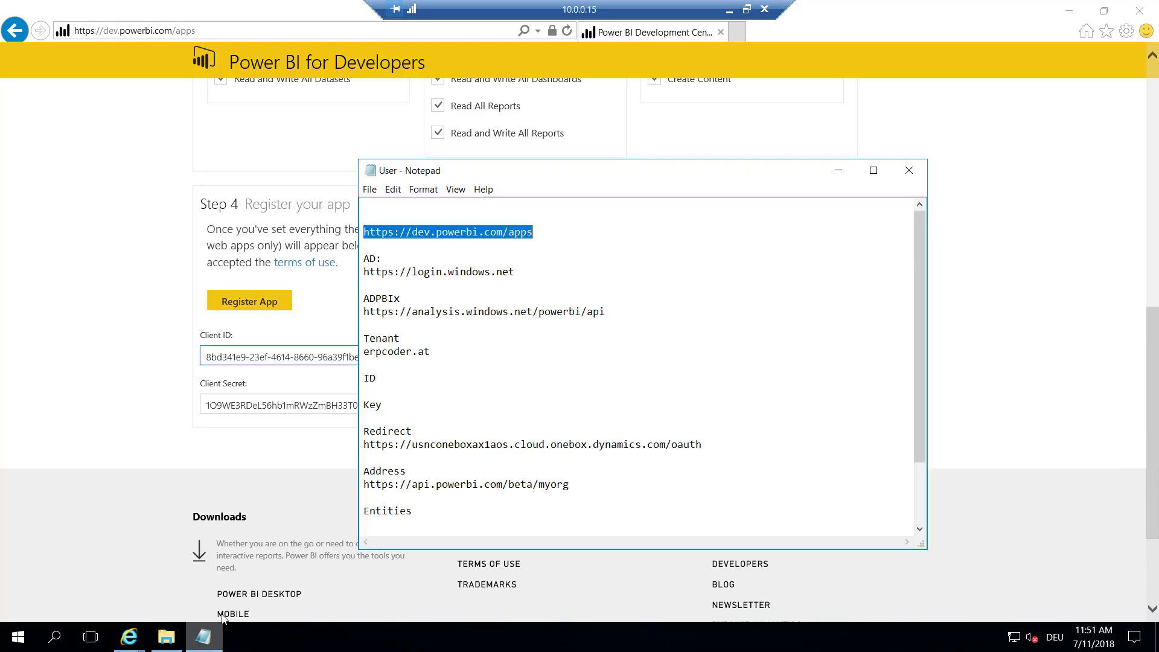
pyautogui.click(426, 383)
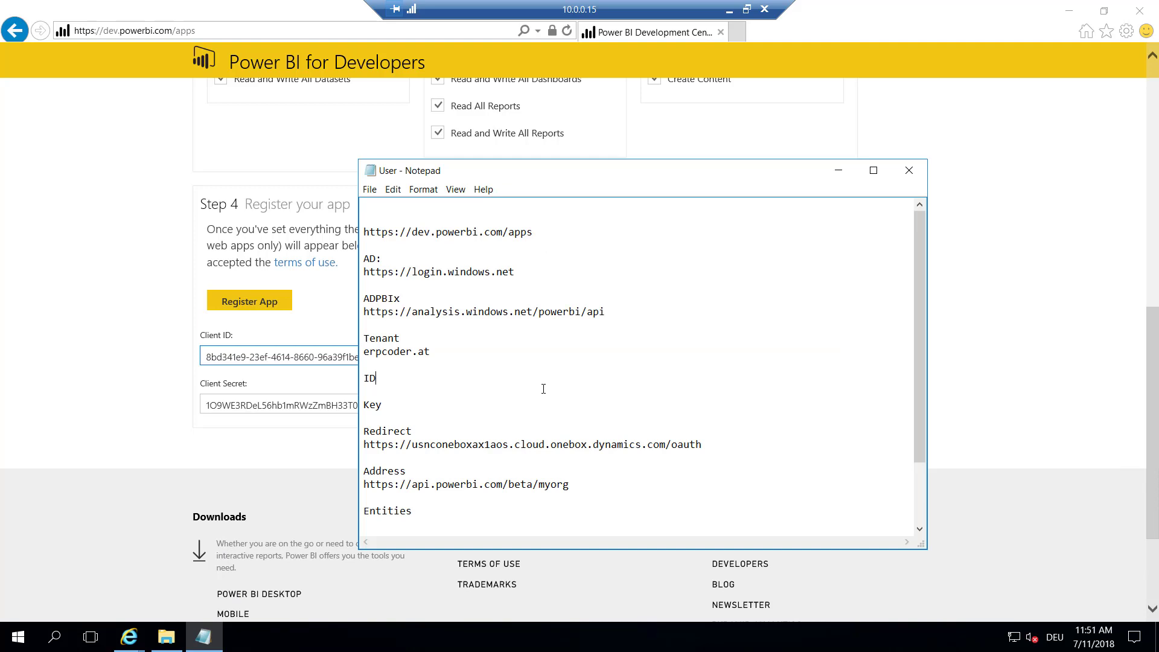
pyautogui.press('Return')
pyautogui.hotkey('ctrl', 'v')
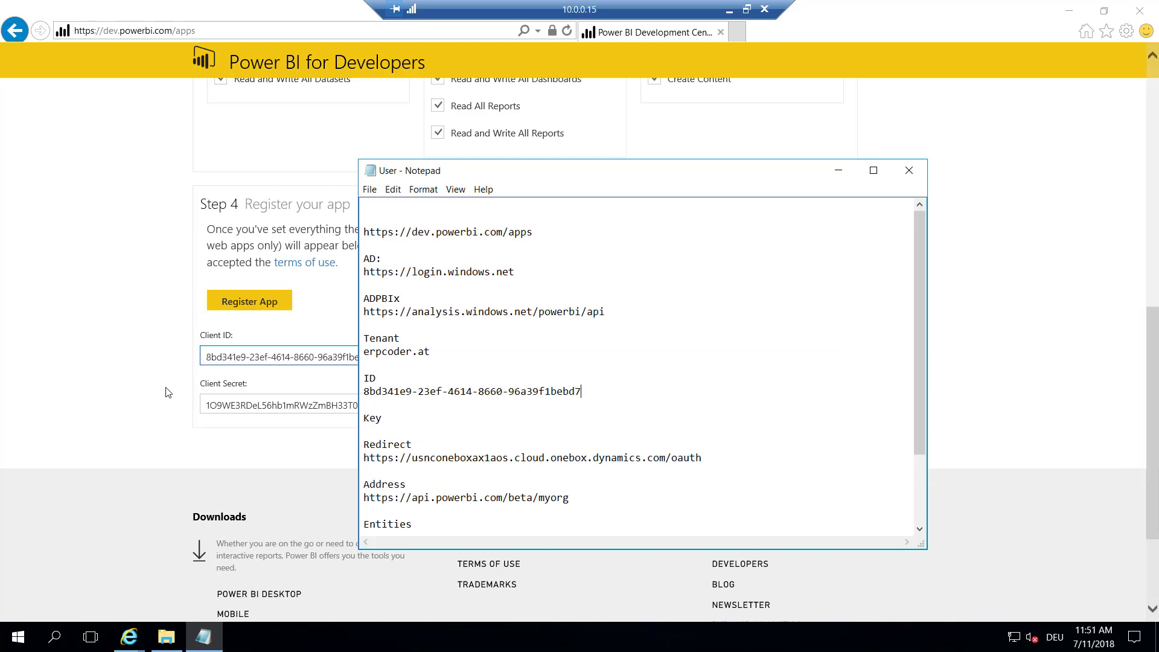
# Paste the generated client secret under the Key label in the notes
pyautogui.click(453, 406)
pyautogui.moveTo(457, 407); pyautogui.dragTo(215, 407)
pyautogui.hotkey('ctrl', 'c')
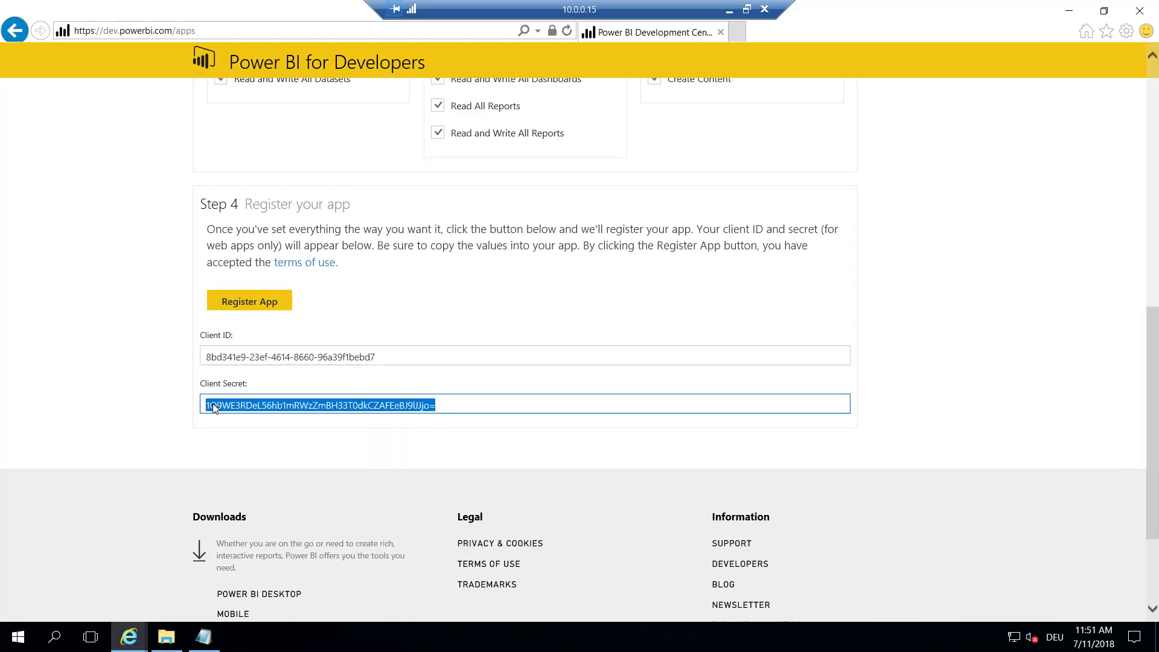
pyautogui.click(204, 637)
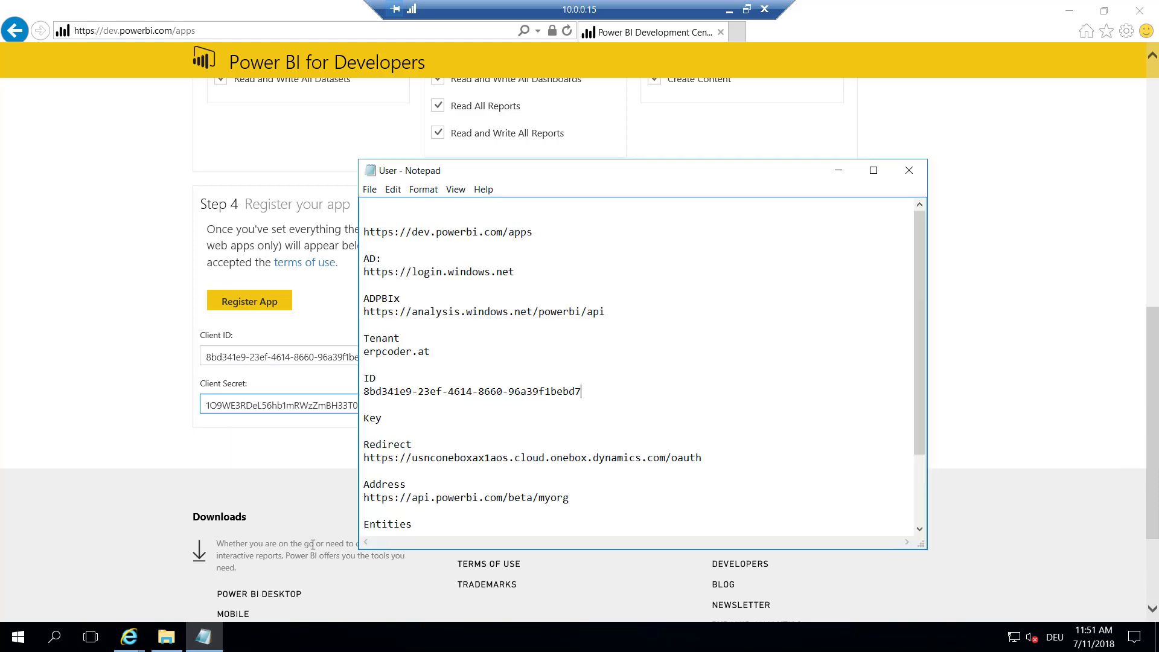
pyautogui.hotkey('ctrl', 'v')
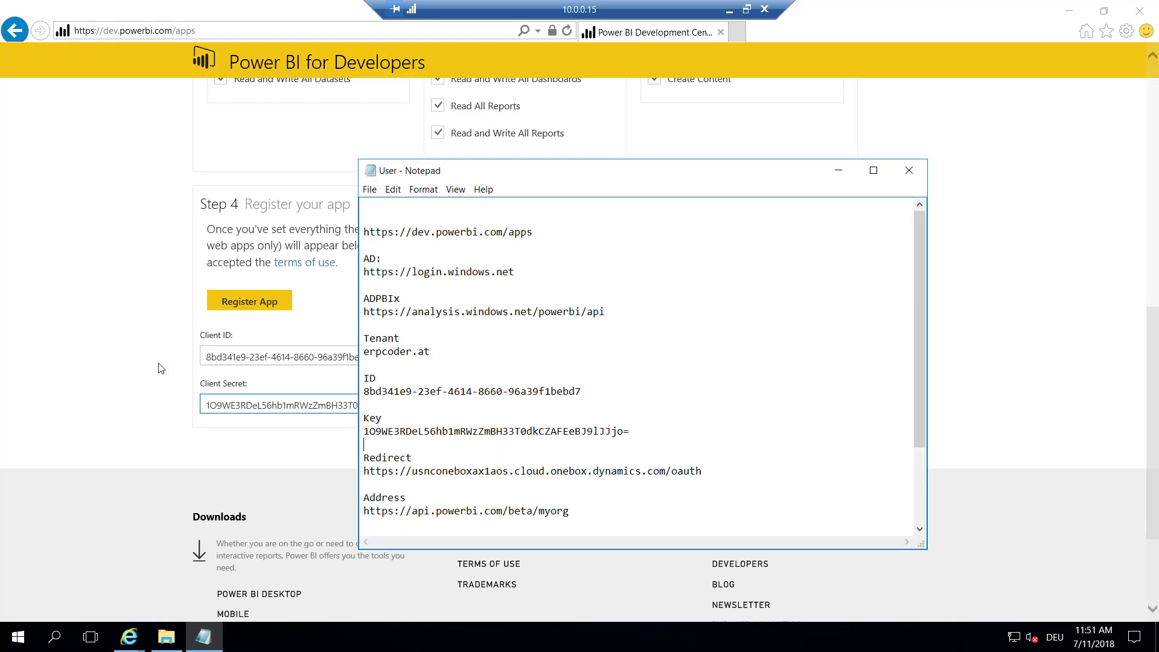
pyautogui.click(125, 377)
pyautogui.scroll(-2, 114, 303)
pyautogui.scroll(4, 118, 305)
pyautogui.scroll(5, 119, 305)
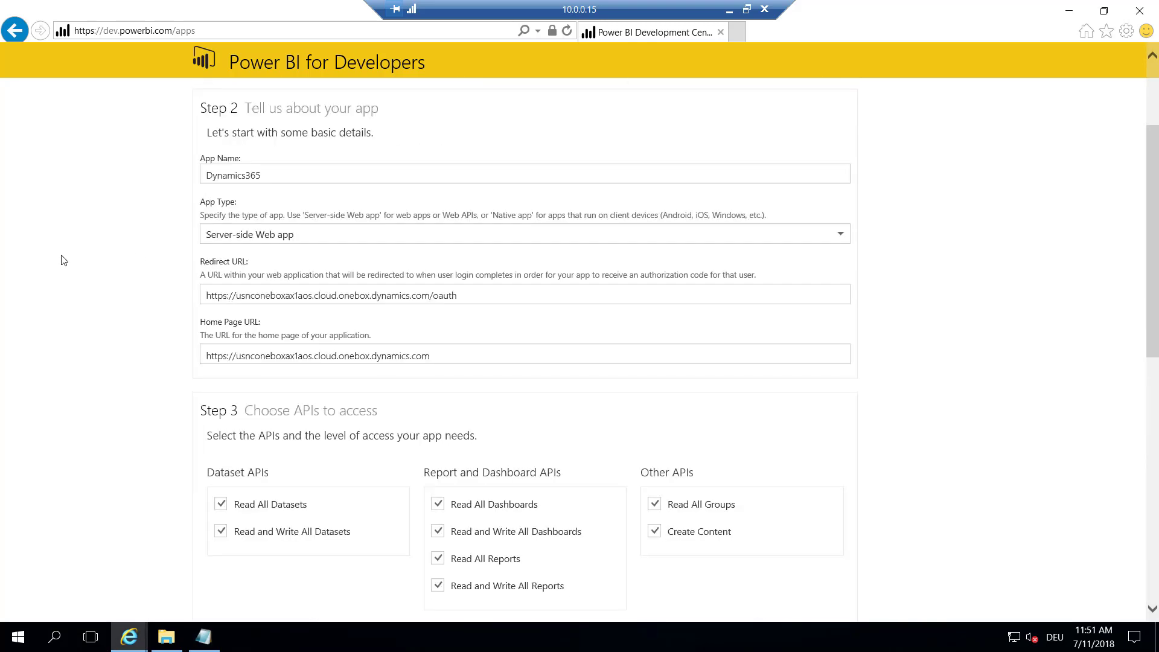
pyautogui.scroll(1, 63, 261)
pyautogui.scroll(1, 65, 263)
pyautogui.scroll(-4, 66, 263)
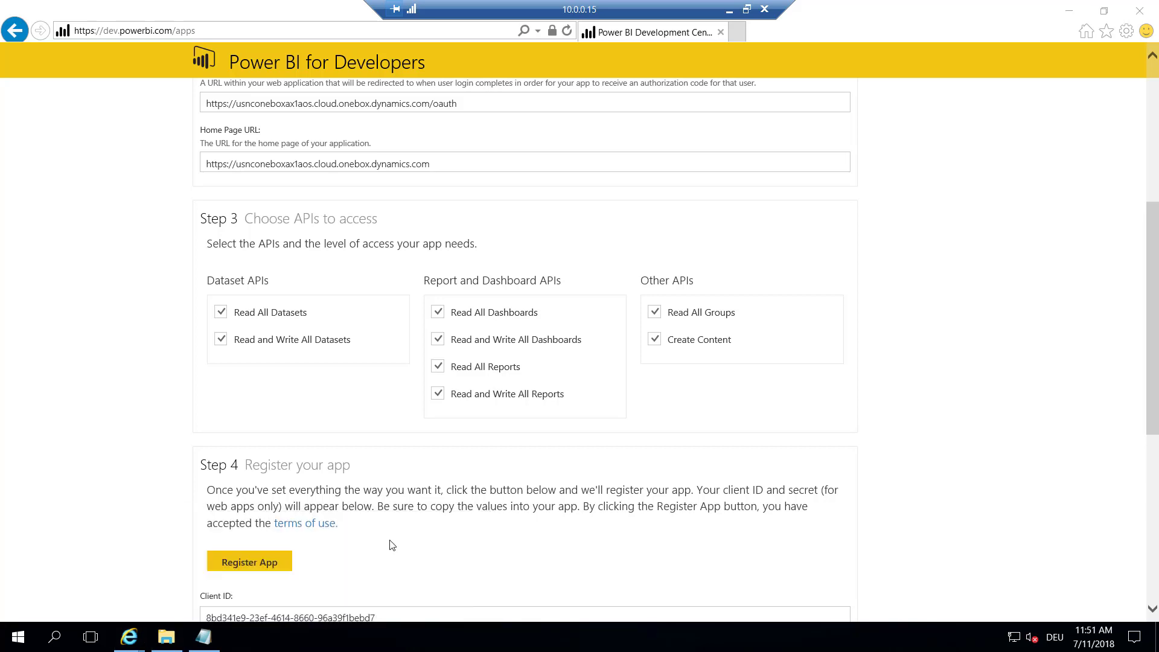
# Open System administration > Setup > Power BI and put the form into edit mode
pyautogui.hotkey('alt', 'Tab')
pyautogui.click(10, 89)
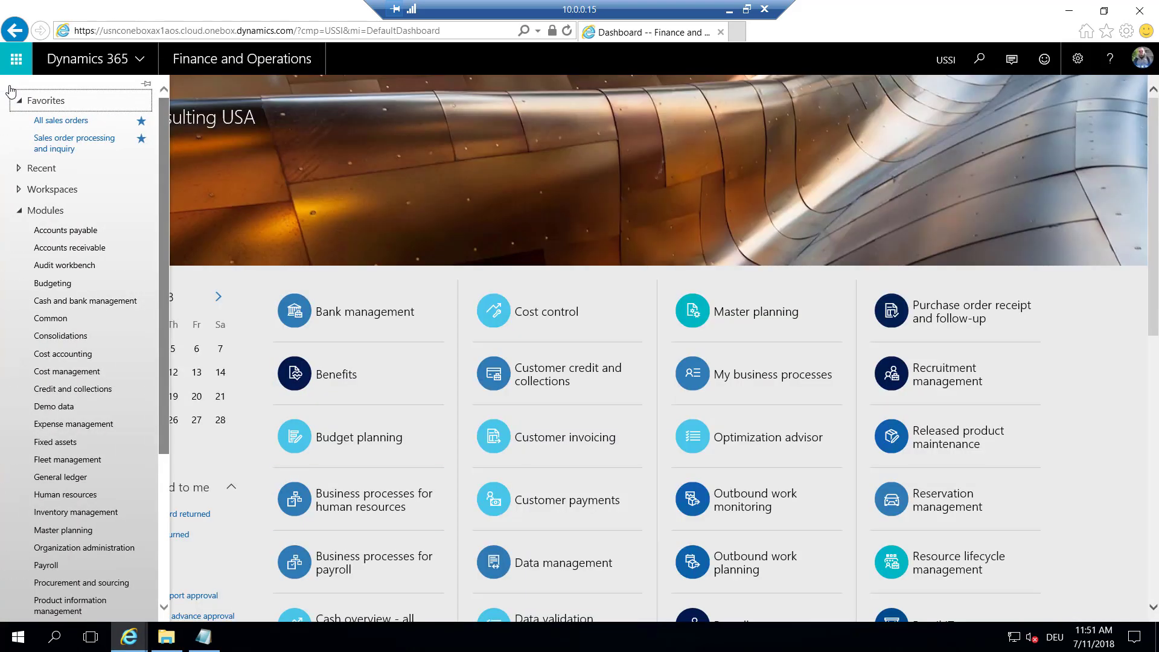
pyautogui.scroll(-3, 91, 241)
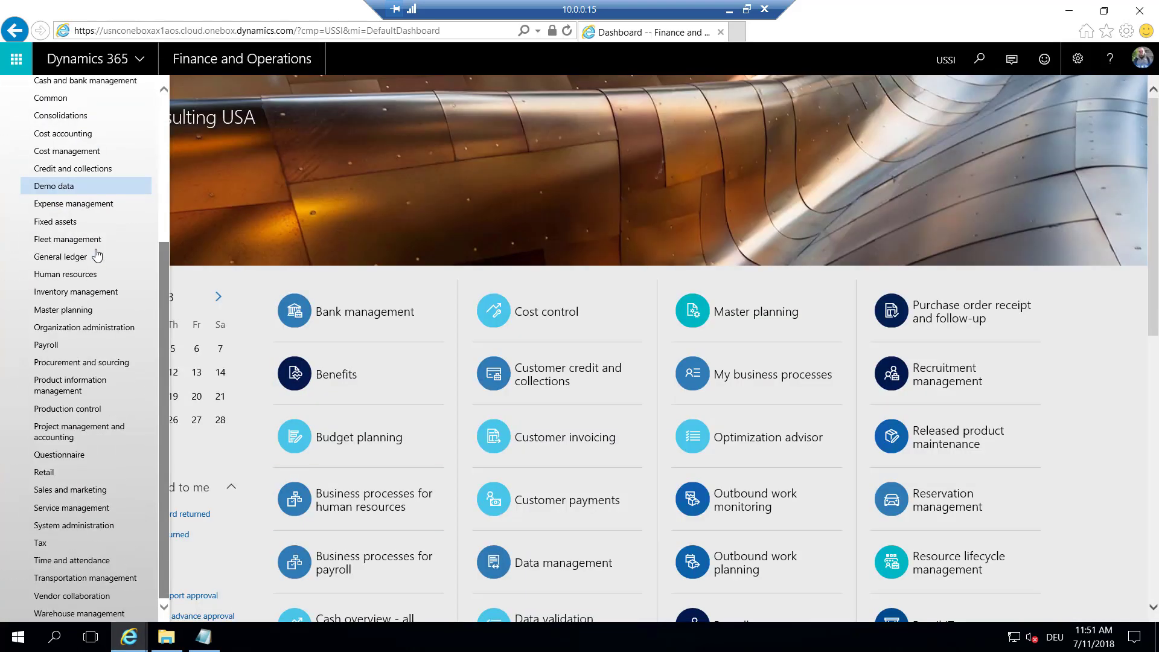
pyautogui.click(94, 525)
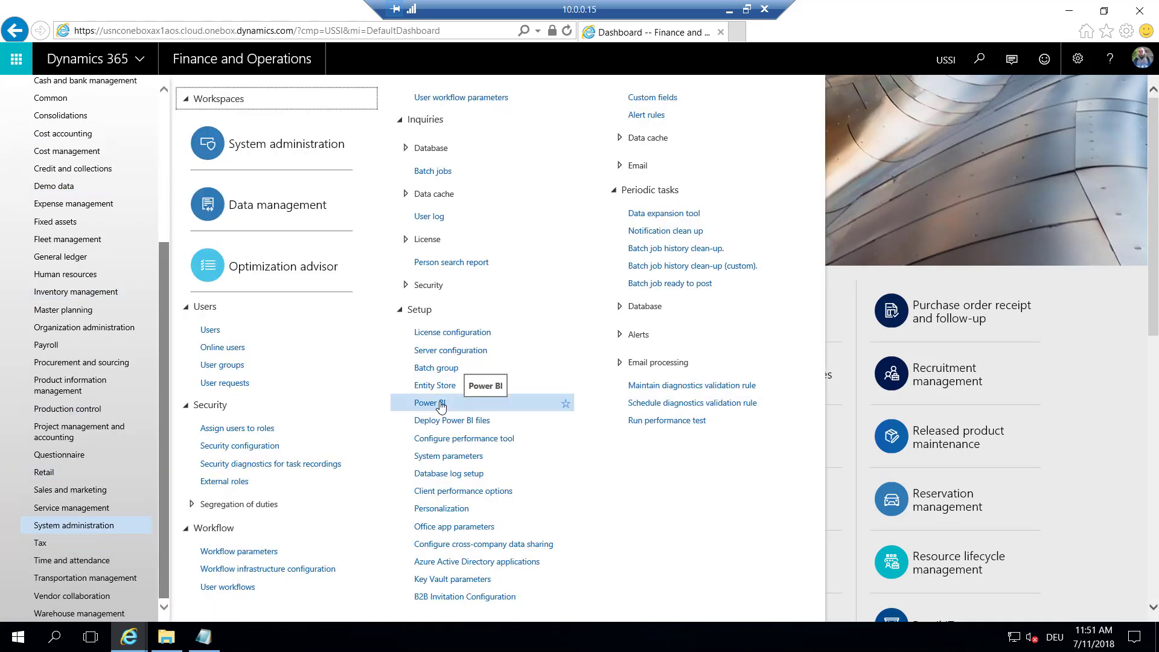
pyautogui.click(440, 406)
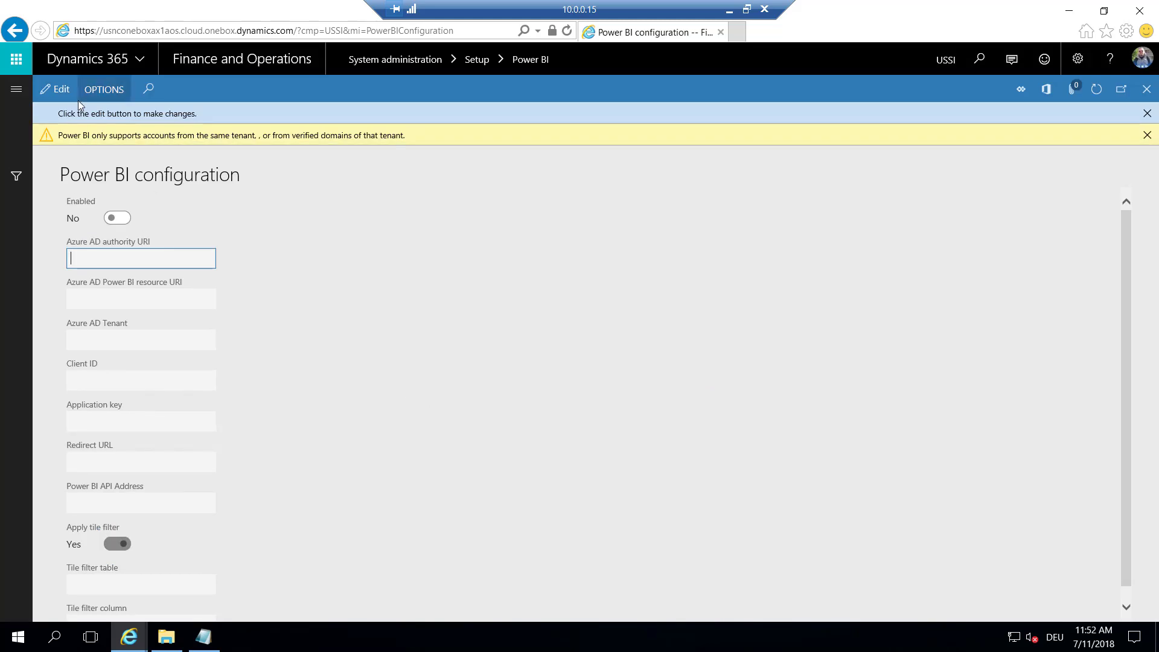
pyautogui.click(56, 90)
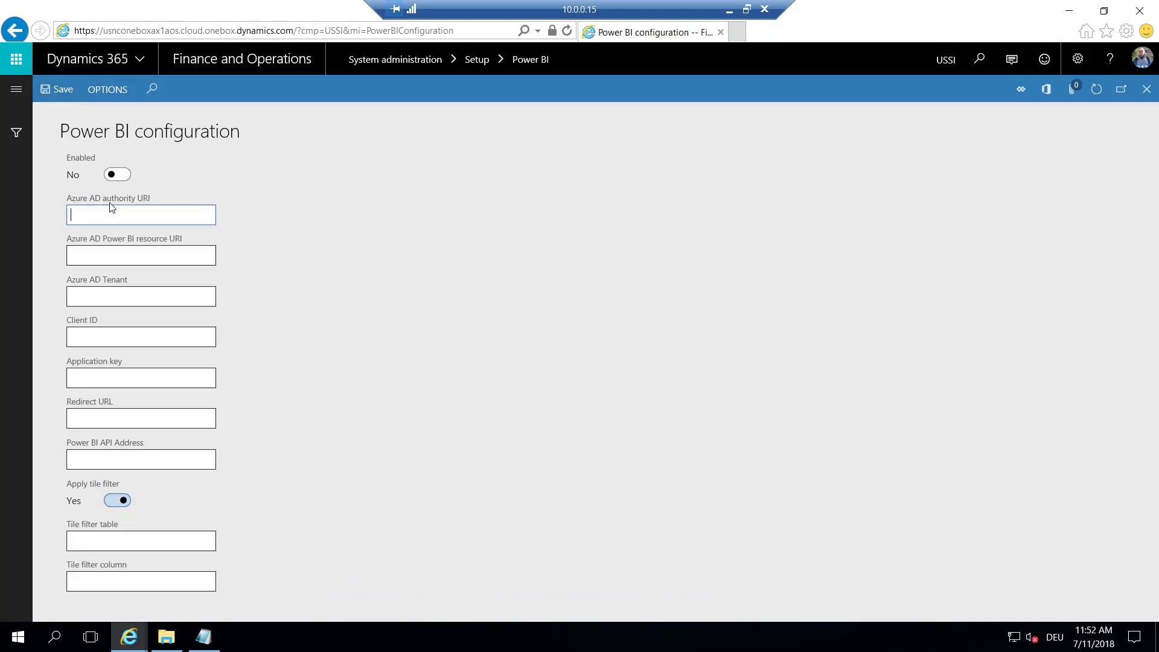
# Paste the login.windows.net authority URL and Power BI API resource URL from the notes
pyautogui.click(206, 635)
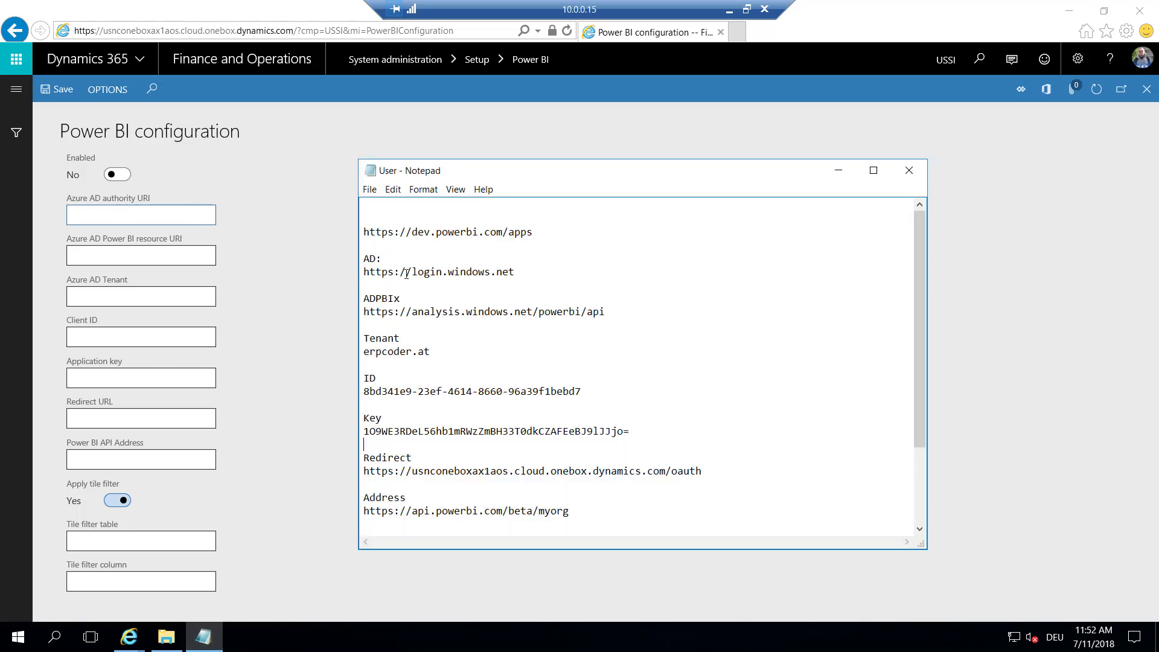
pyautogui.moveTo(516, 271); pyautogui.dragTo(359, 270)
pyautogui.hotkey('ctrl', 'c')
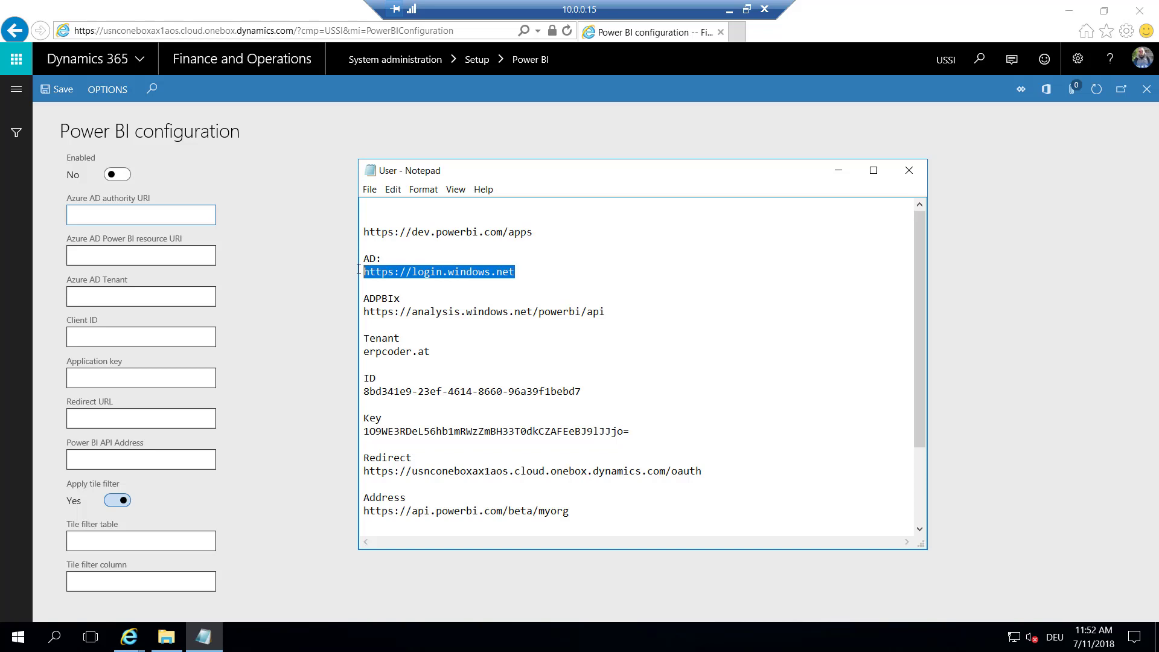
pyautogui.click(138, 215)
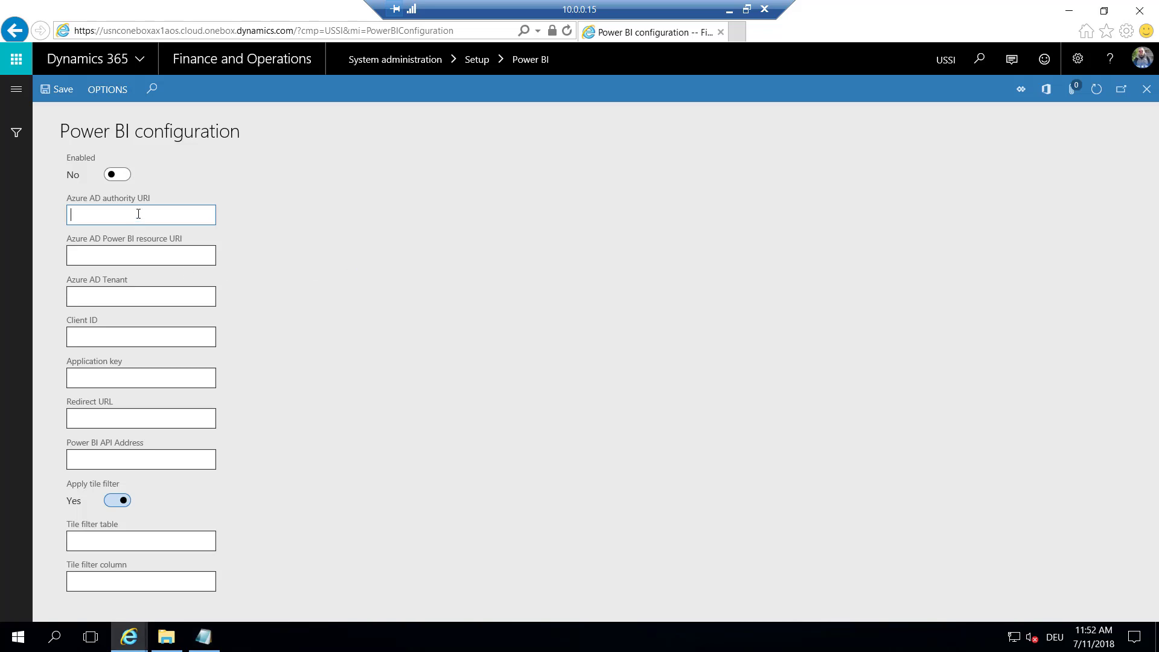
pyautogui.hotkey('ctrl', 'v')
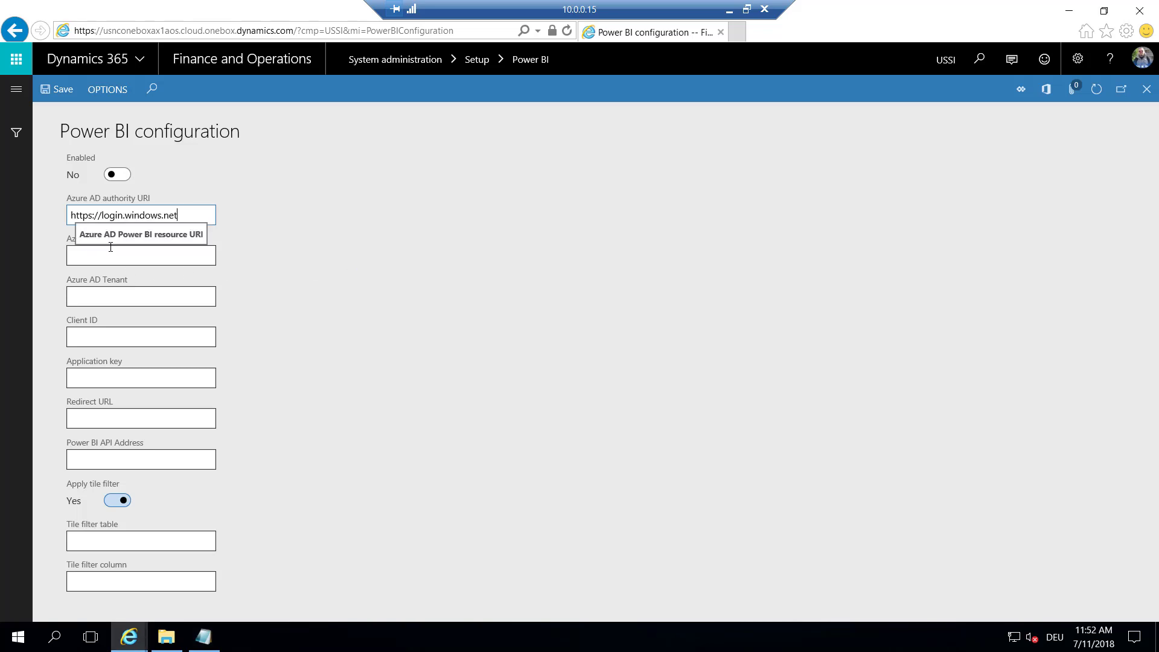
pyautogui.click(204, 637)
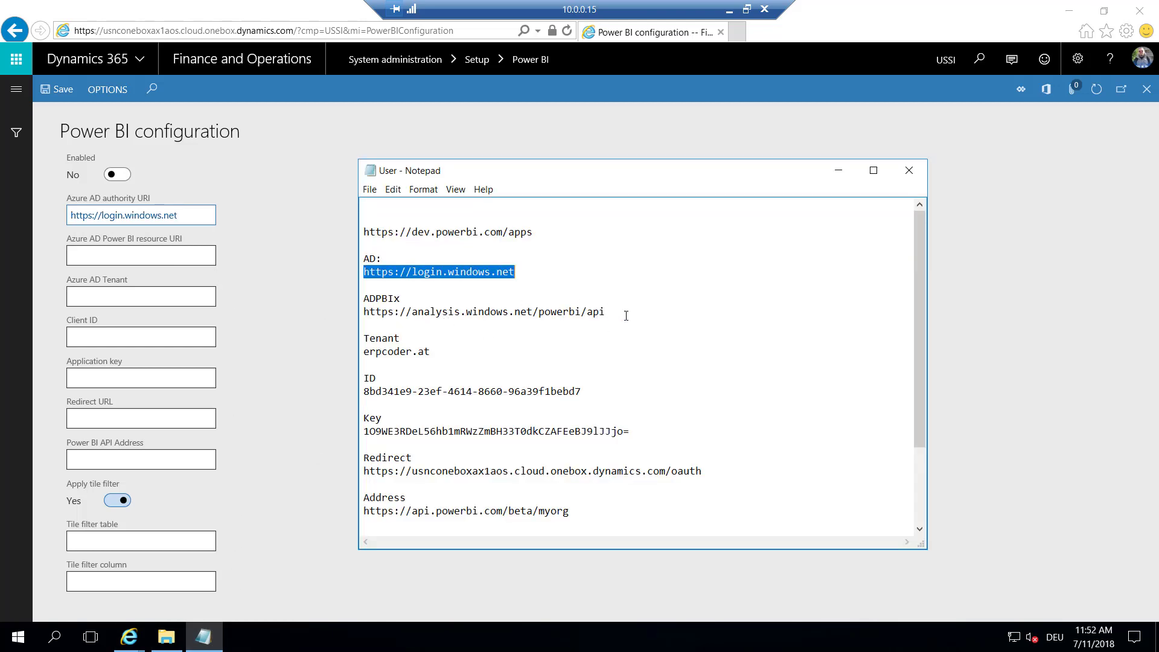
pyautogui.moveTo(606, 312); pyautogui.dragTo(351, 312)
pyautogui.hotkey('ctrl', 'c')
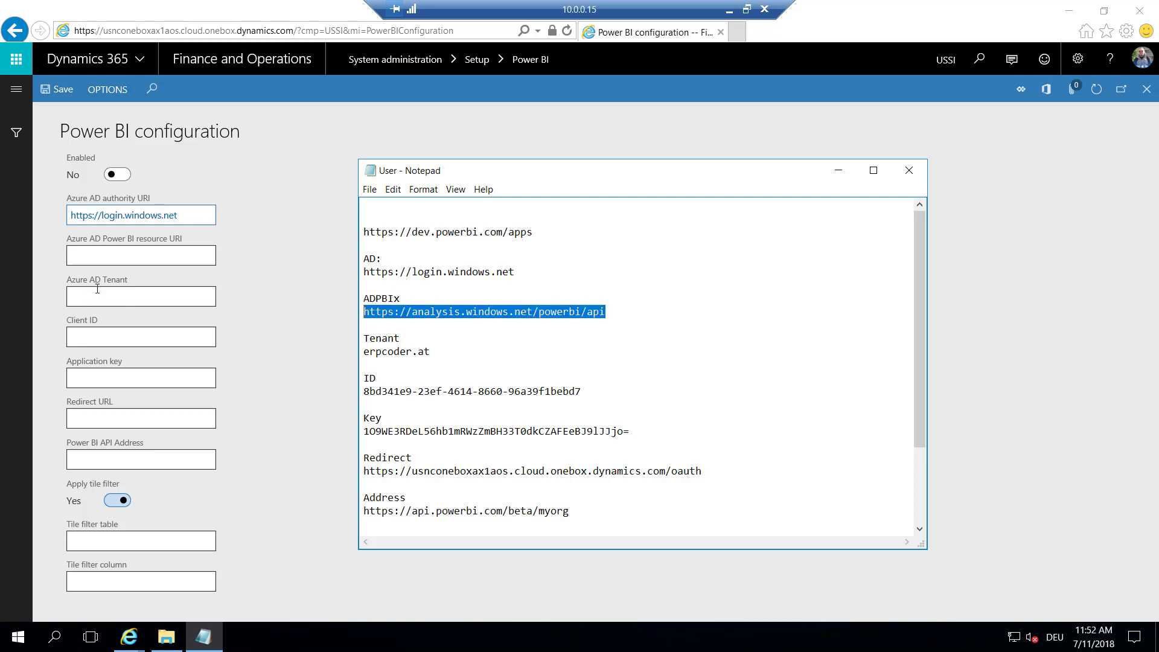
pyautogui.click(104, 255)
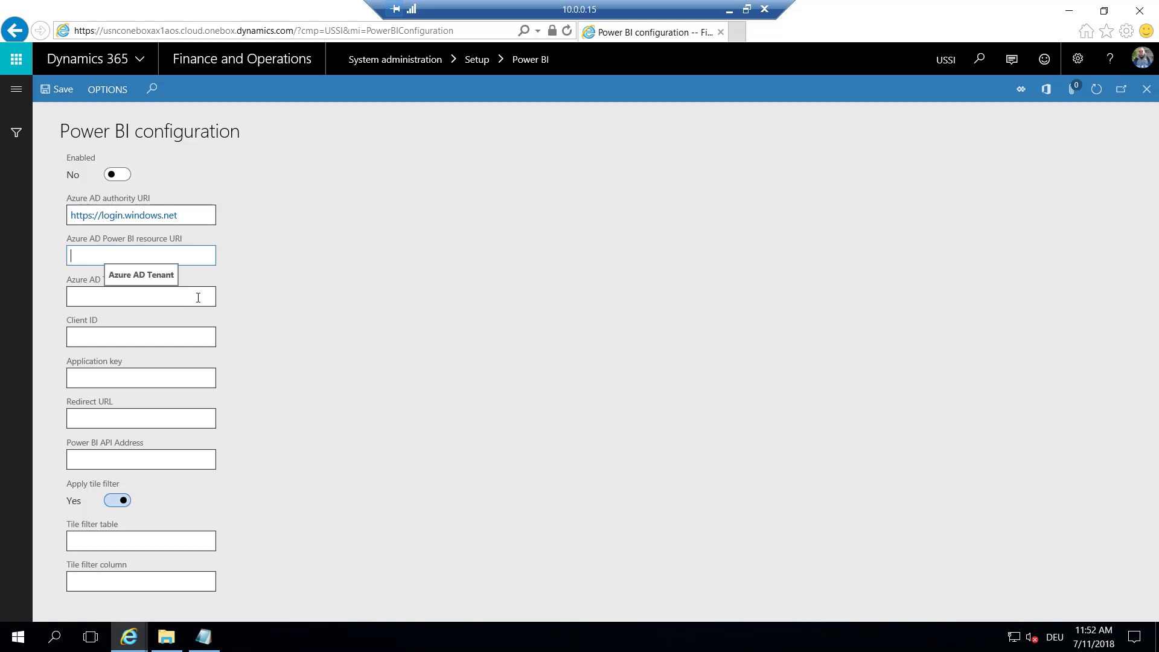
pyautogui.hotkey('ctrl', 'v')
# Set Azure AD Tenant to erpcoder.at after checking the signed-in account
pyautogui.click(116, 296)
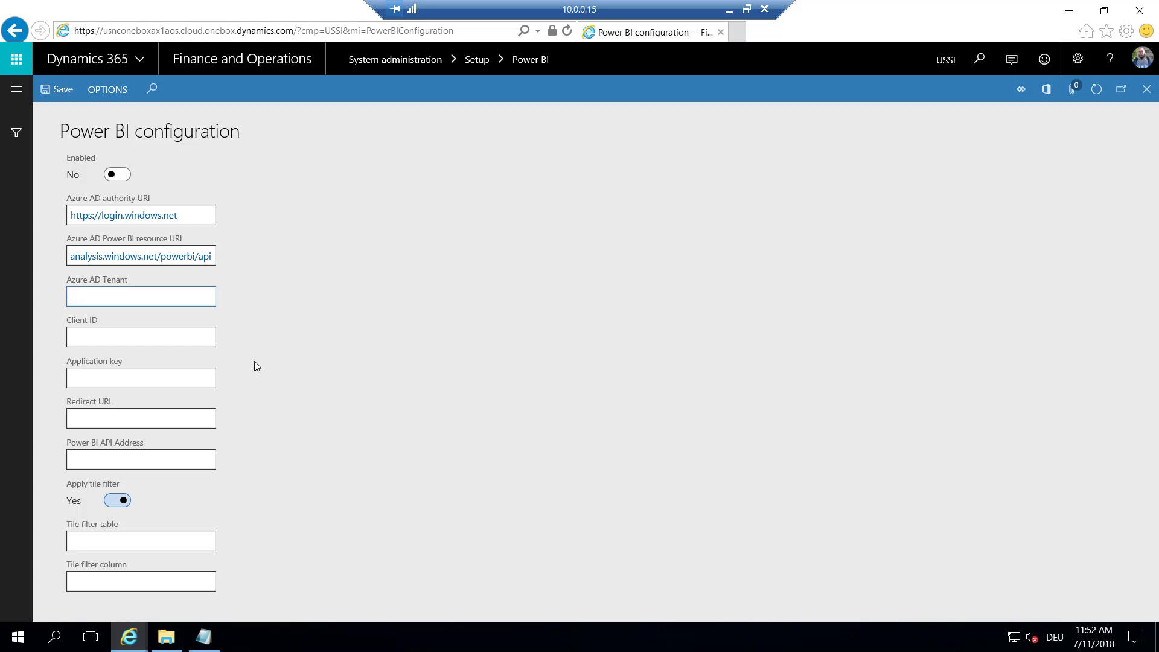
pyautogui.click(1140, 60)
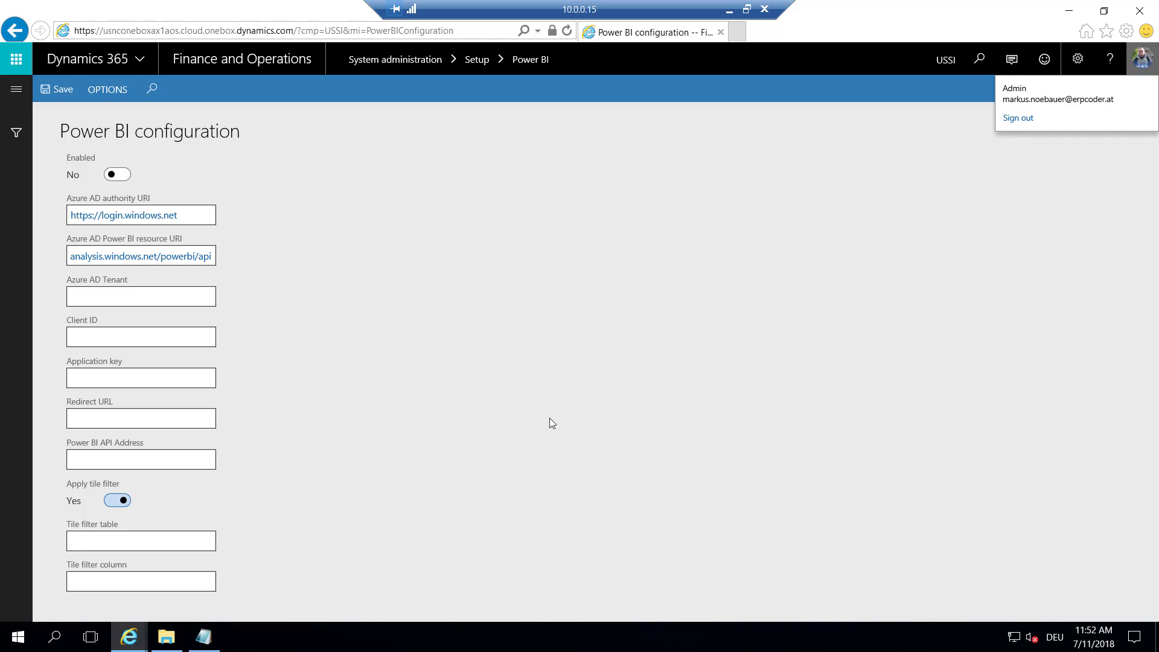
pyautogui.moveTo(138, 634)
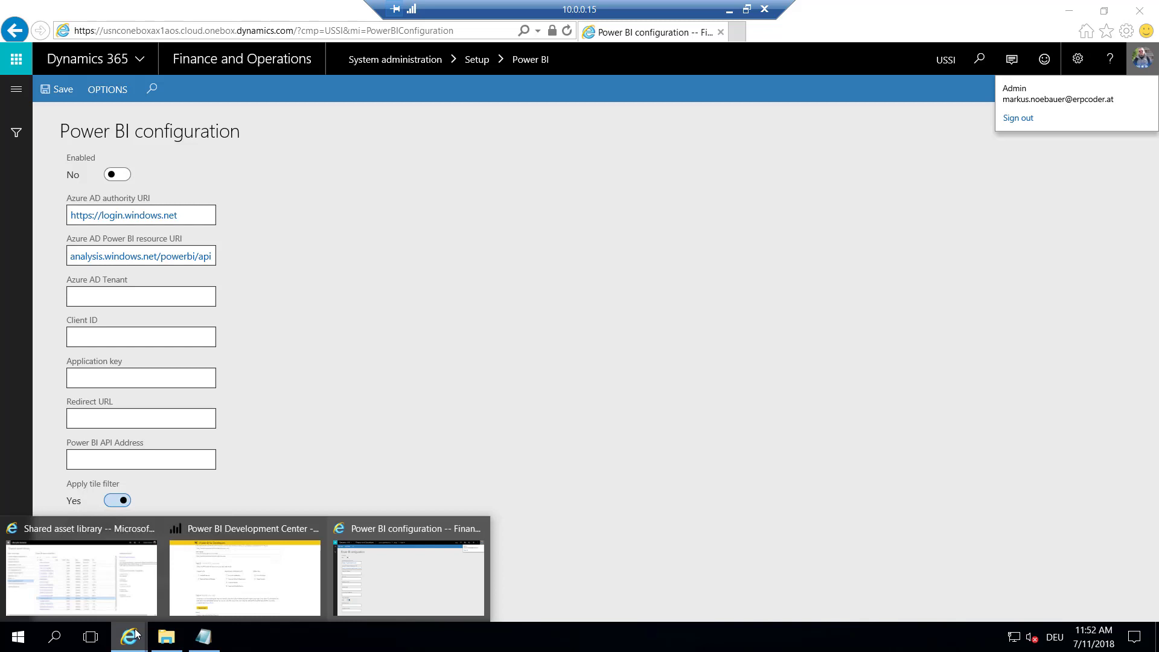
pyautogui.click(198, 600)
pyautogui.scroll(5, 309, 477)
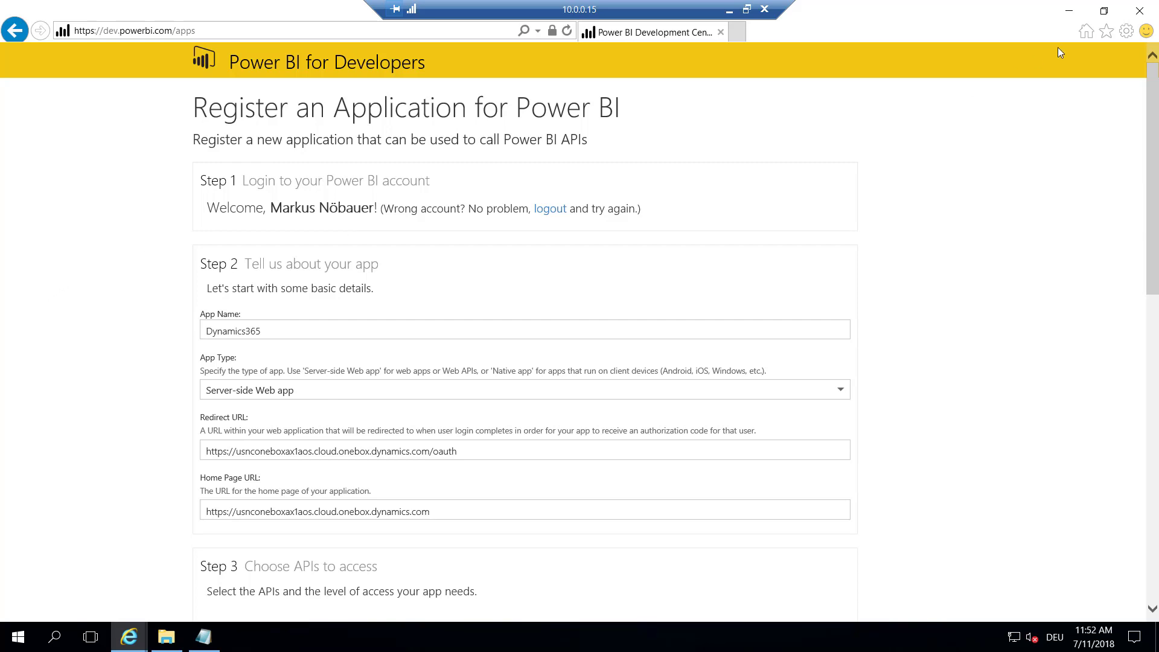
pyautogui.click(1073, 12)
pyautogui.click(123, 296)
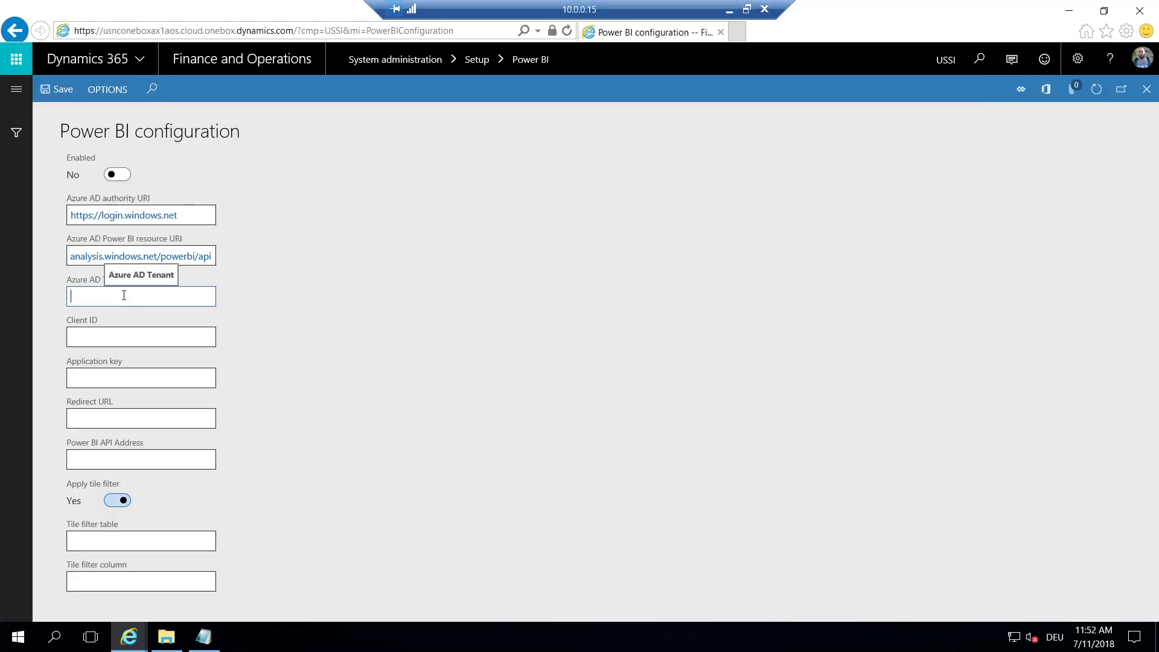
pyautogui.write('erpcoder.at')
pyautogui.click(86, 335)
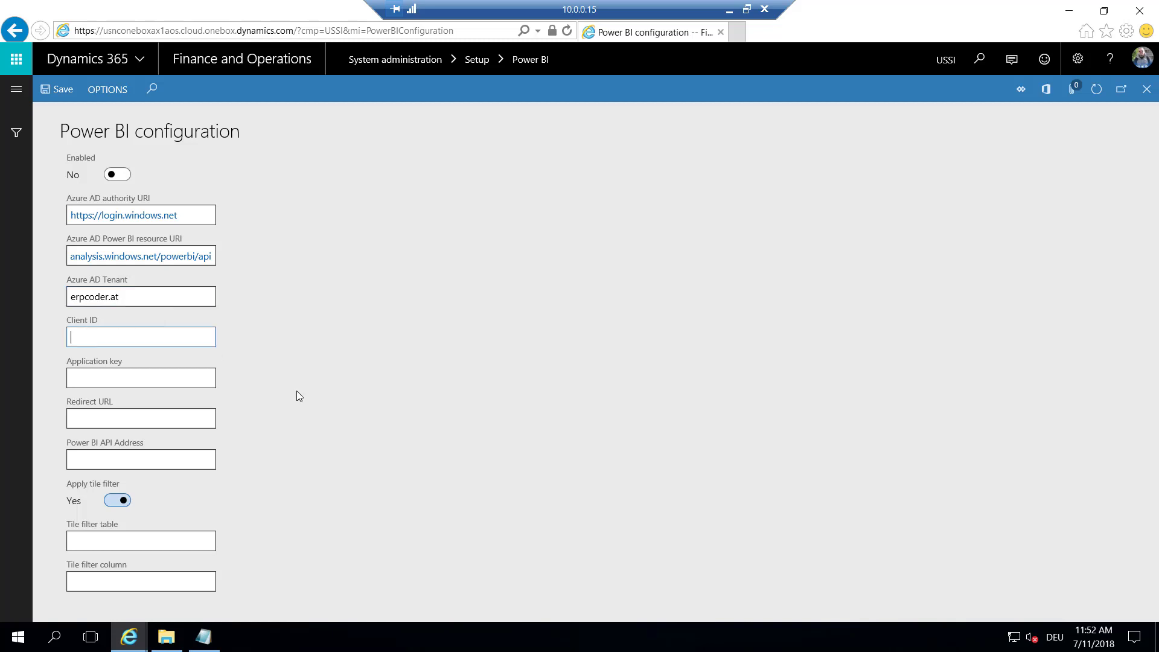
# Fill Client ID and Application key with the credentials saved in the notes
pyautogui.click(203, 639)
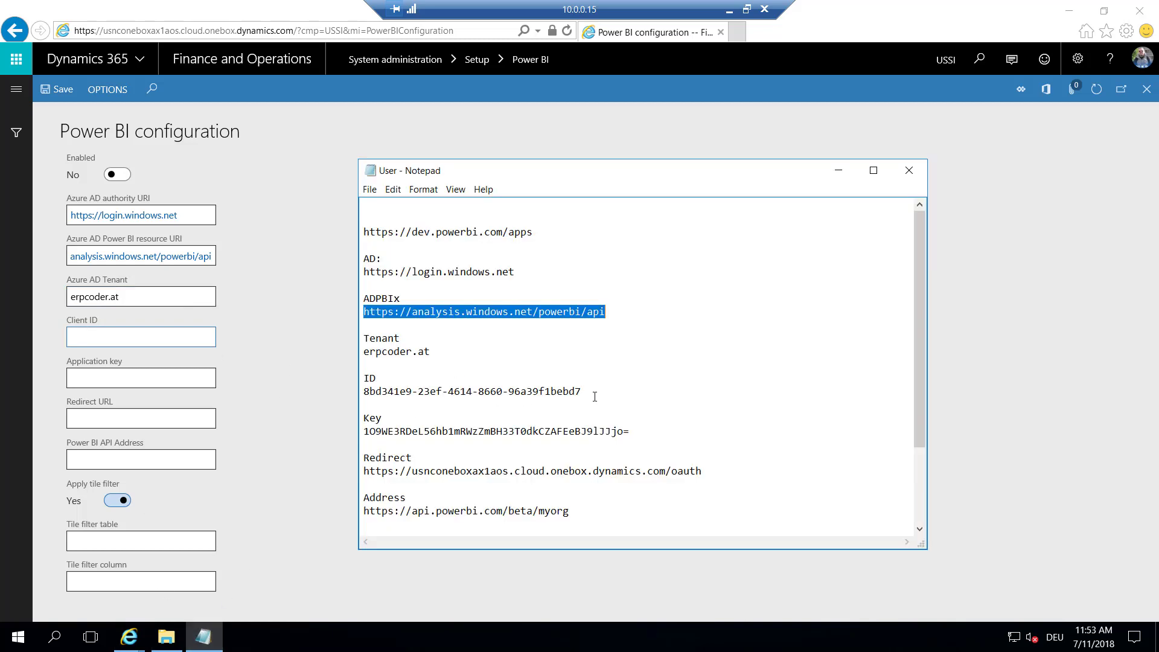
pyautogui.moveTo(595, 397); pyautogui.dragTo(360, 392)
pyautogui.hotkey('ctrl', 'c')
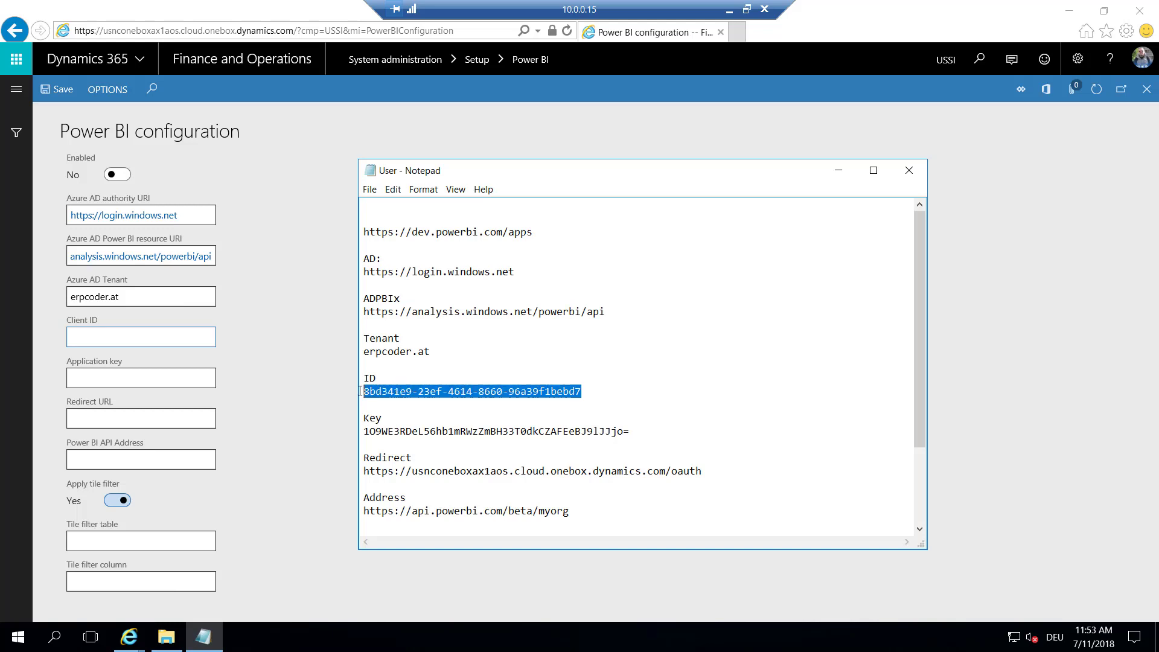
pyautogui.click(152, 335)
pyautogui.hotkey('ctrl', 'v')
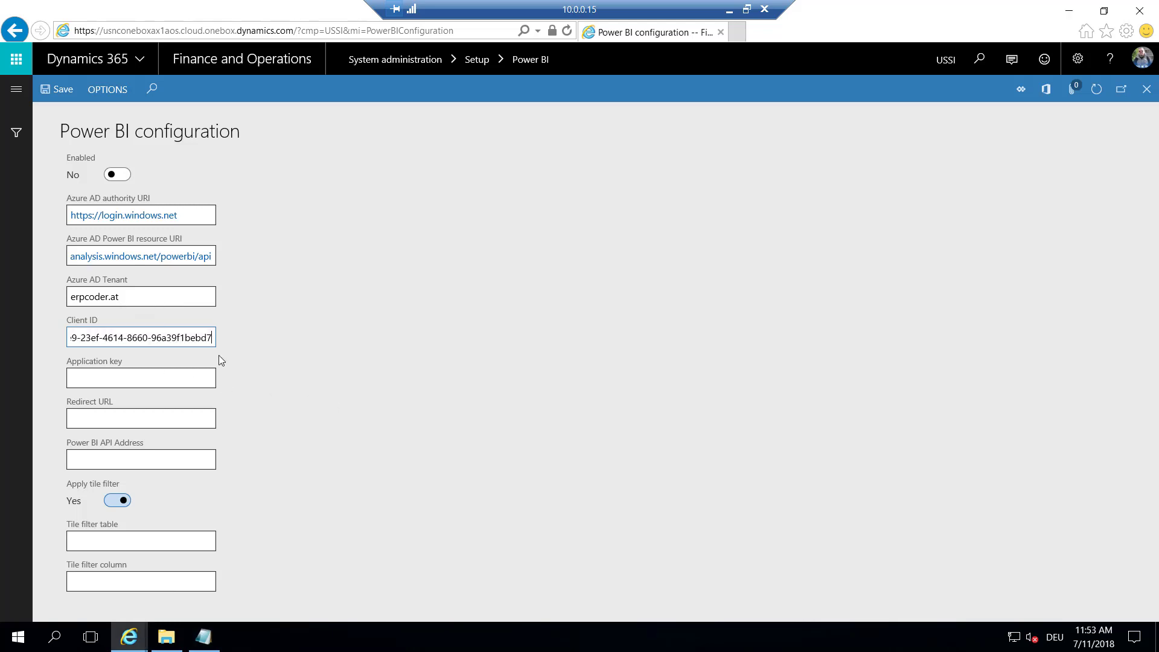
pyautogui.click(203, 638)
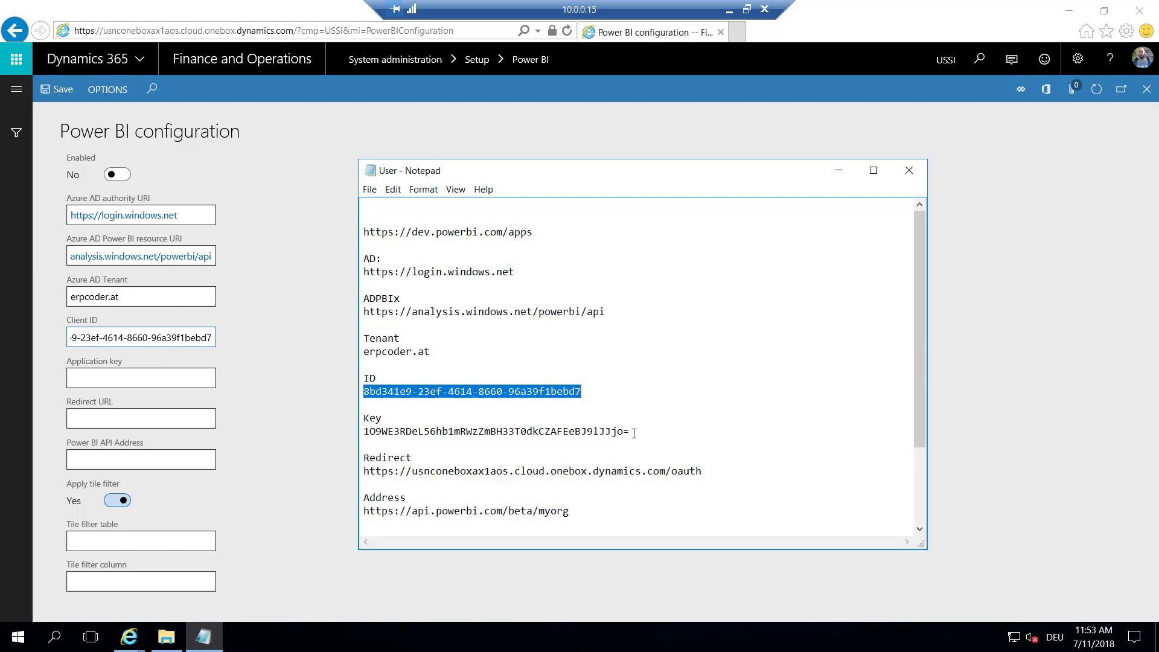
pyautogui.moveTo(631, 432); pyautogui.dragTo(366, 434)
pyautogui.click(102, 370)
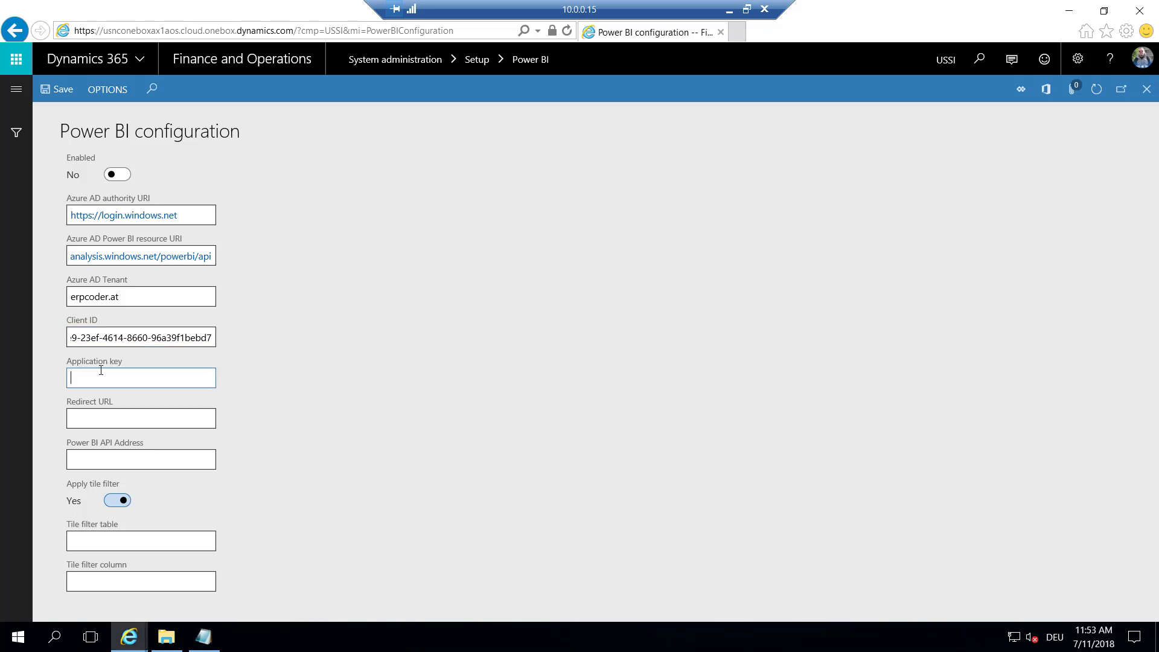
pyautogui.hotkey('ctrl', 'v')
# Fill Redirect URL and Power BI API Address from the notes
pyautogui.click(213, 645)
pyautogui.scroll(-1, 711, 434)
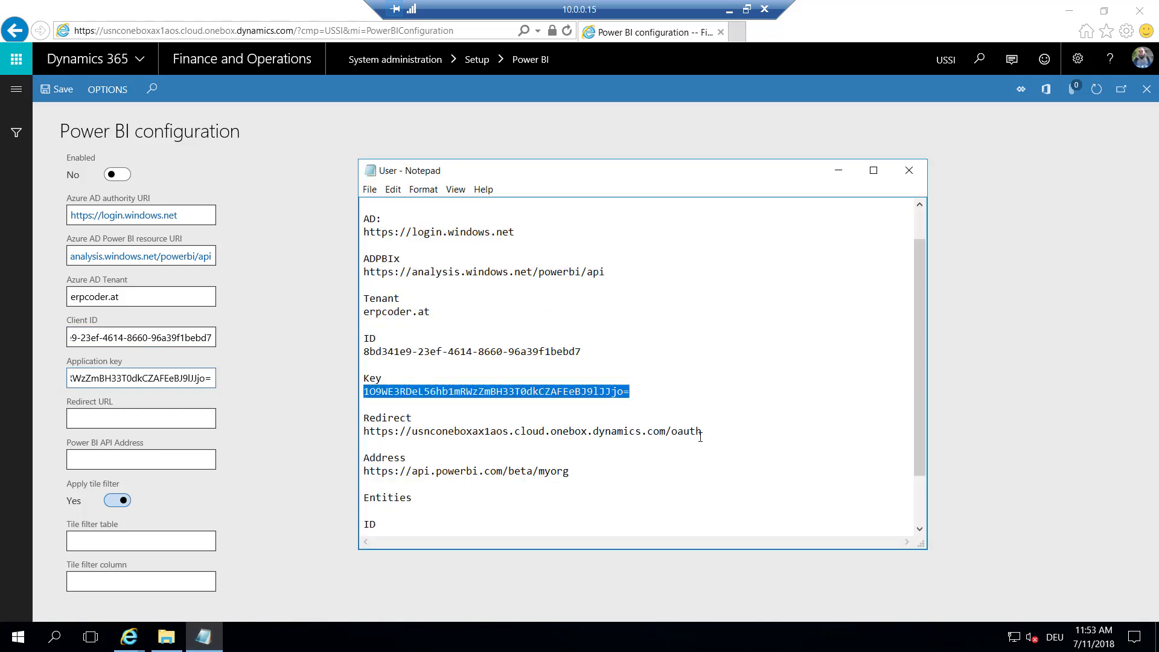
pyautogui.moveTo(707, 434); pyautogui.dragTo(350, 437)
pyautogui.hotkey('ctrl', 'c')
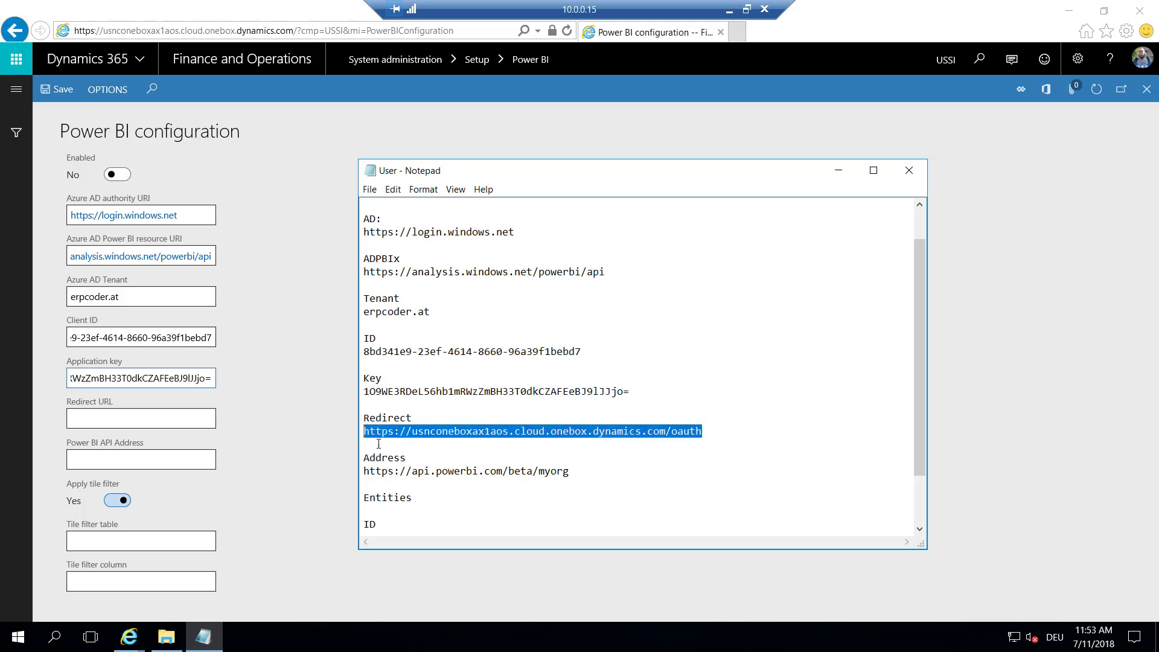
pyautogui.click(130, 418)
pyautogui.hotkey('ctrl', 'v')
pyautogui.click(204, 637)
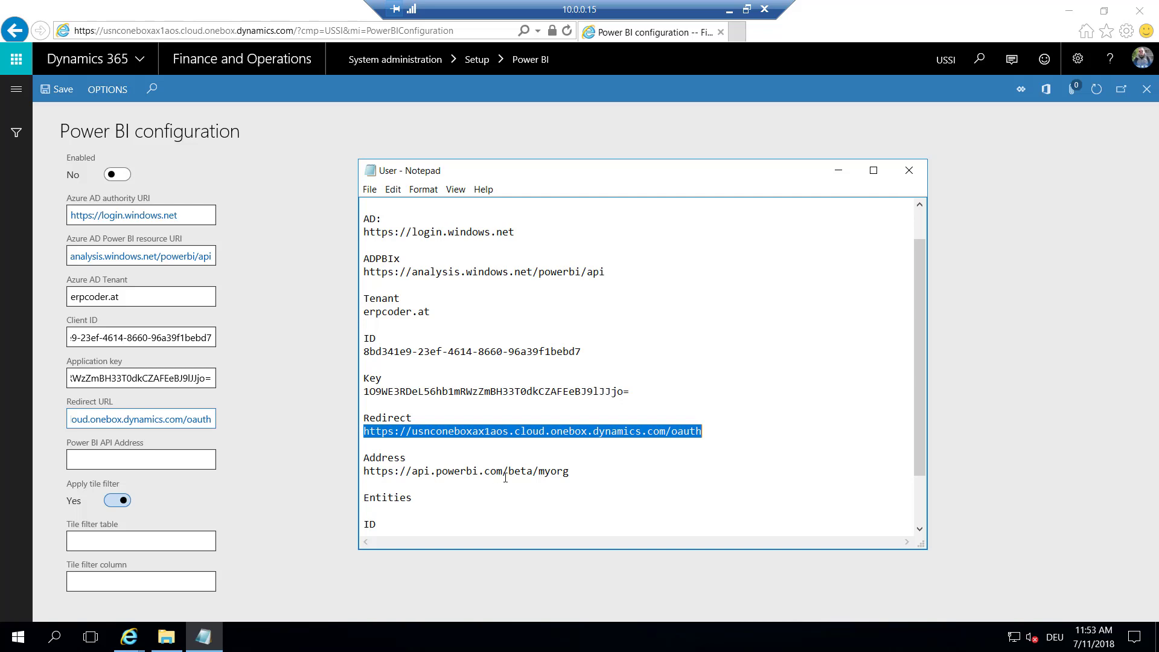
pyautogui.moveTo(585, 472); pyautogui.dragTo(362, 473)
pyautogui.click(104, 456)
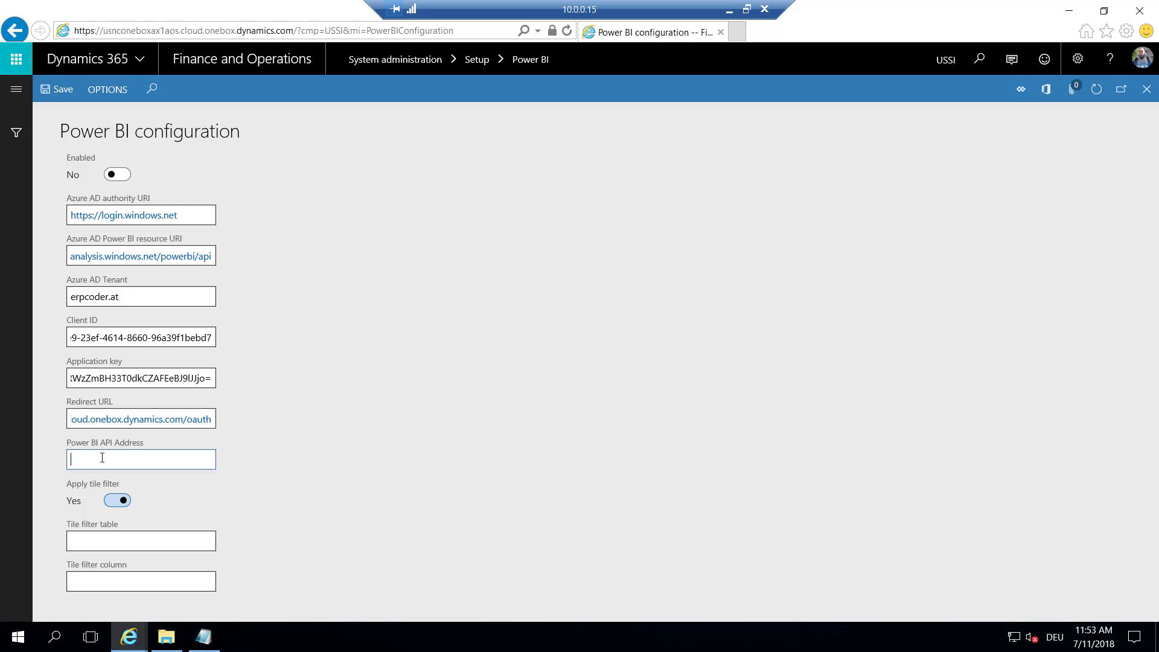
pyautogui.hotkey('ctrl', 'v')
# Set the tile filter to Entities / ID, enable Power BI, and close the browser
pyautogui.click(152, 539)
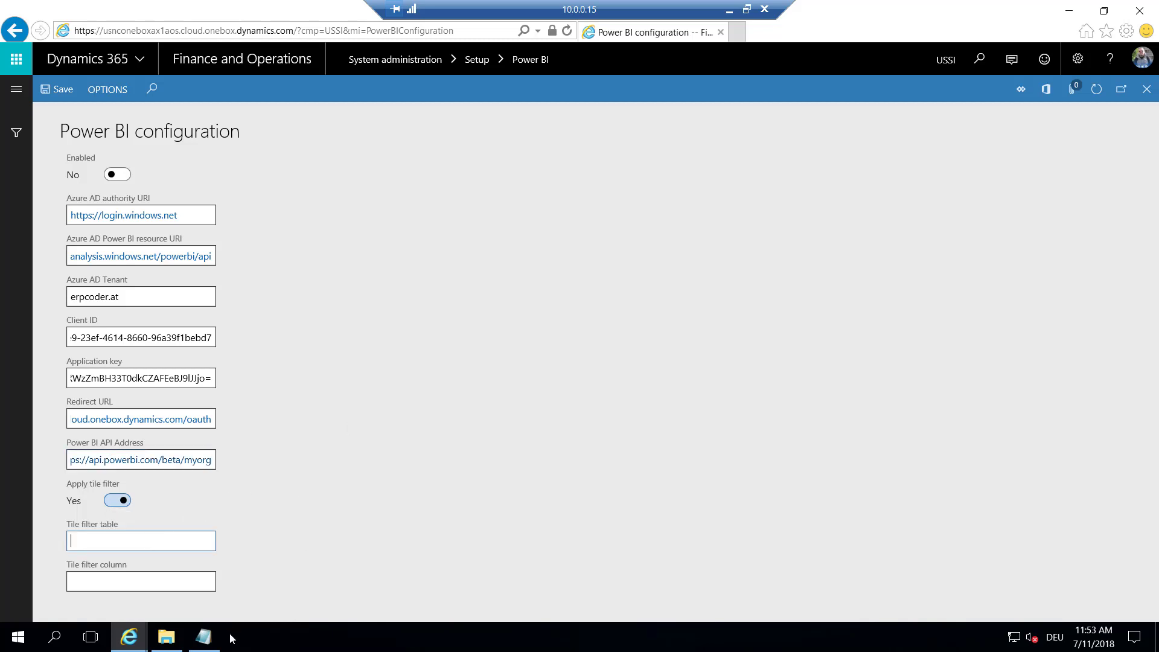
pyautogui.click(203, 638)
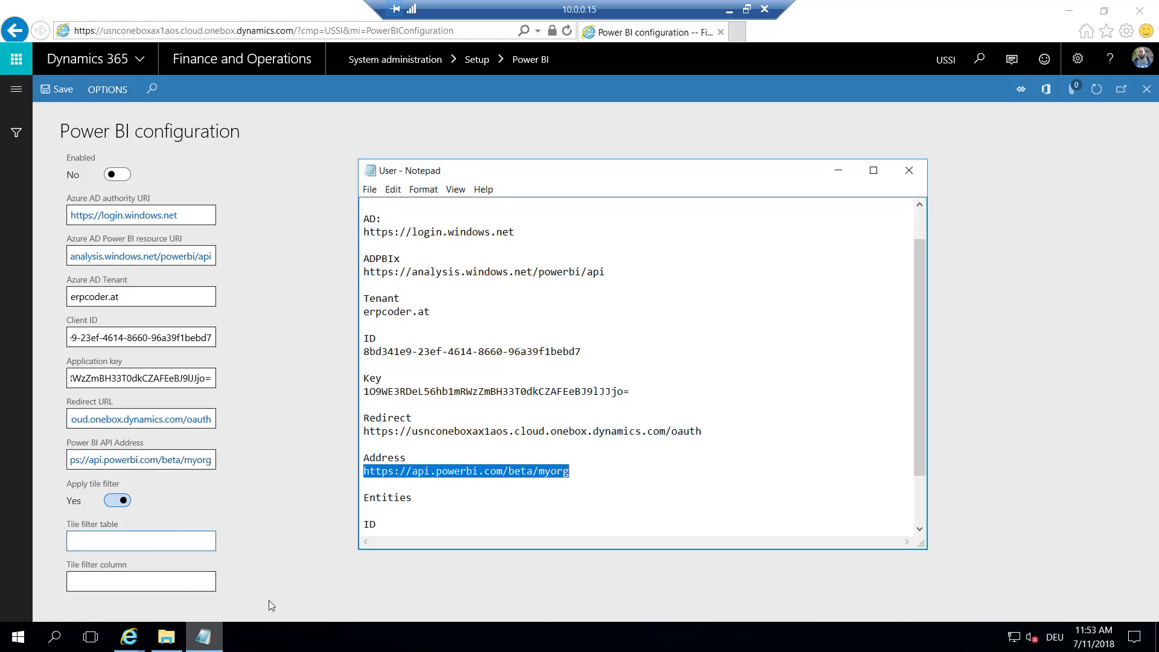
pyautogui.doubleClick(385, 498)
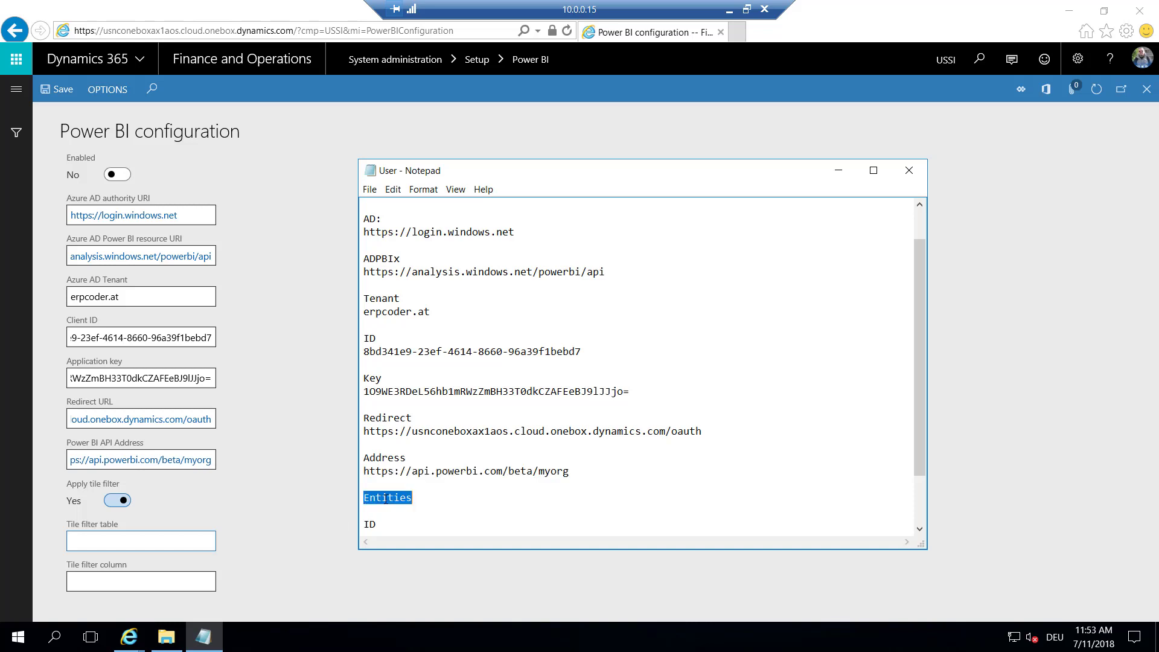
pyautogui.click(174, 544)
pyautogui.write('Entities')
pyautogui.click(169, 583)
pyautogui.moveTo(216, 641)
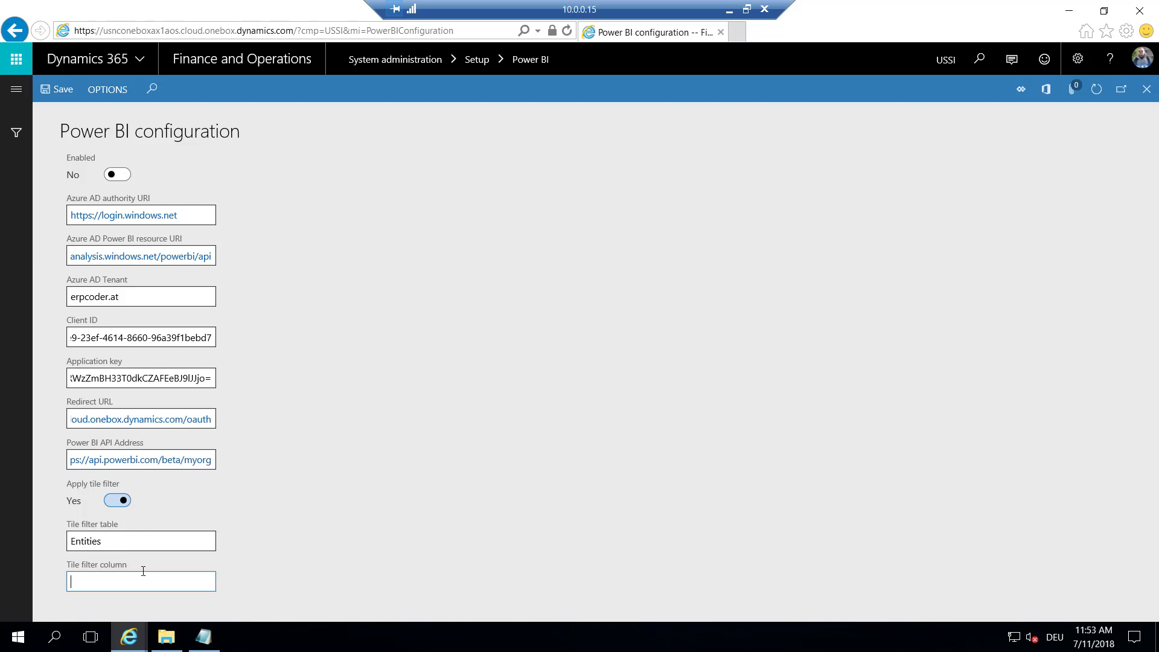
pyautogui.write('ID')
pyautogui.click(118, 176)
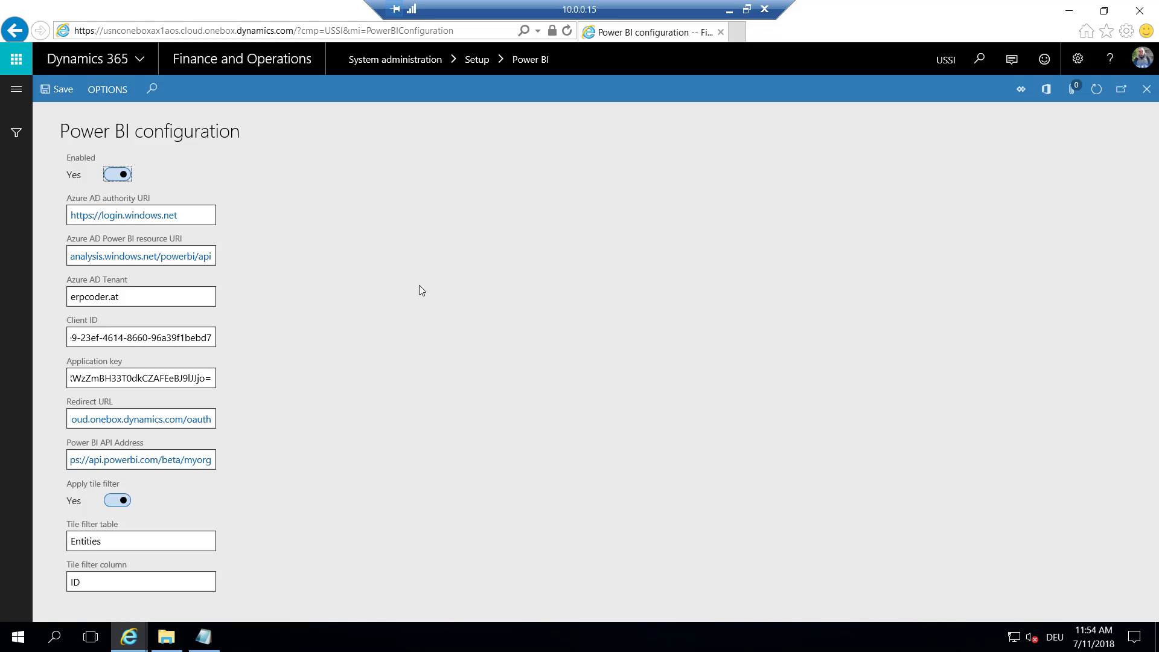
pyautogui.click(1141, 16)
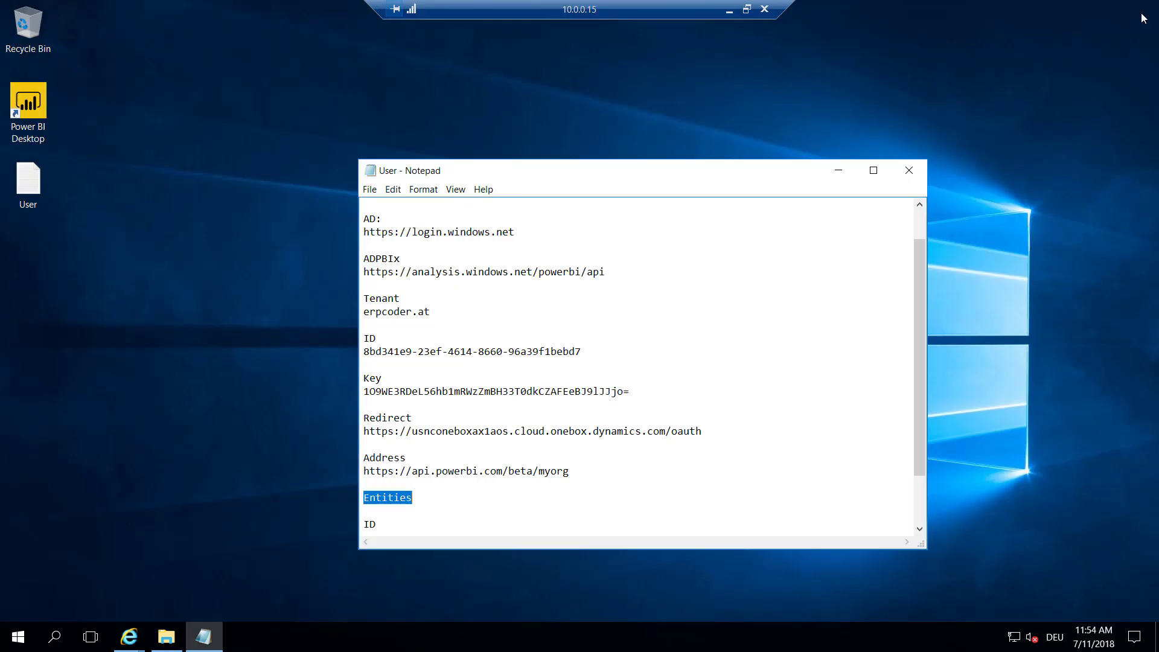
# Open powerbi.com in a new browser window and sign in
pyautogui.click(837, 172)
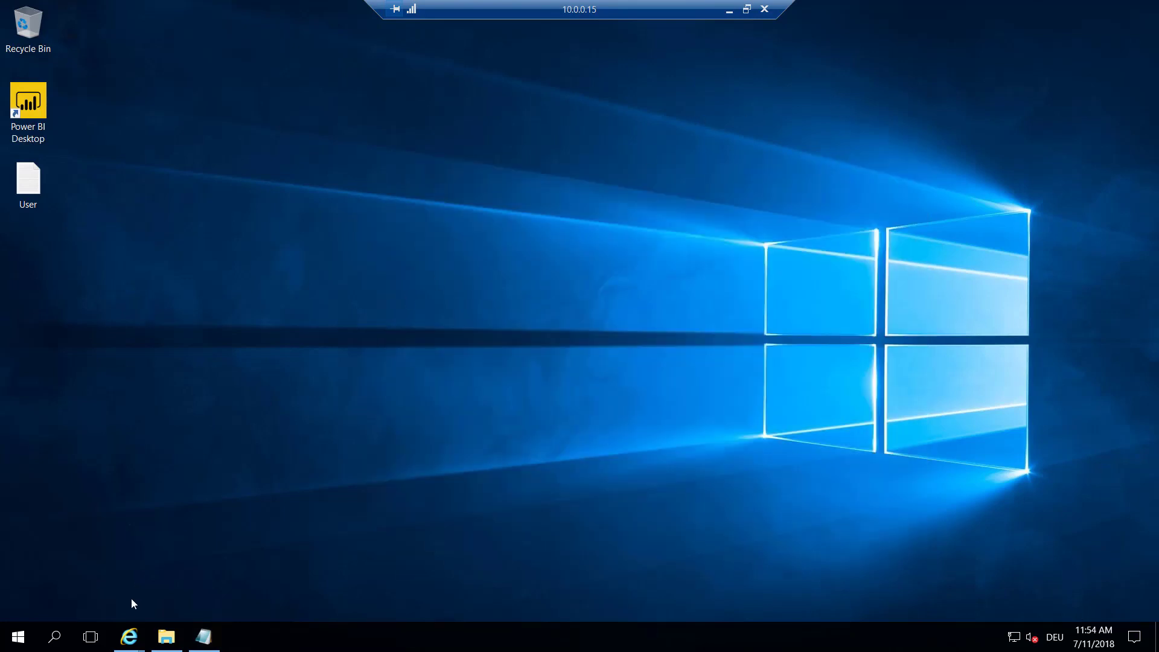
pyautogui.rightClick(129, 640)
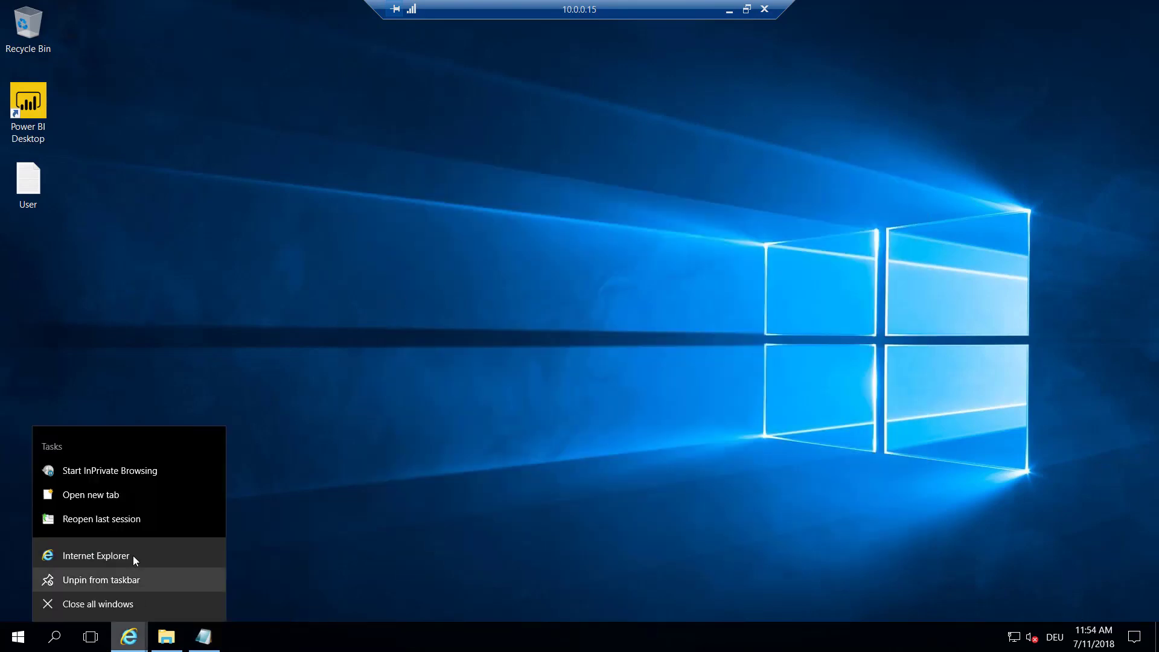
pyautogui.click(137, 550)
pyautogui.click(192, 33)
pyautogui.write('powerbi.microsoft.com/en-us/')
pyautogui.press('Return')
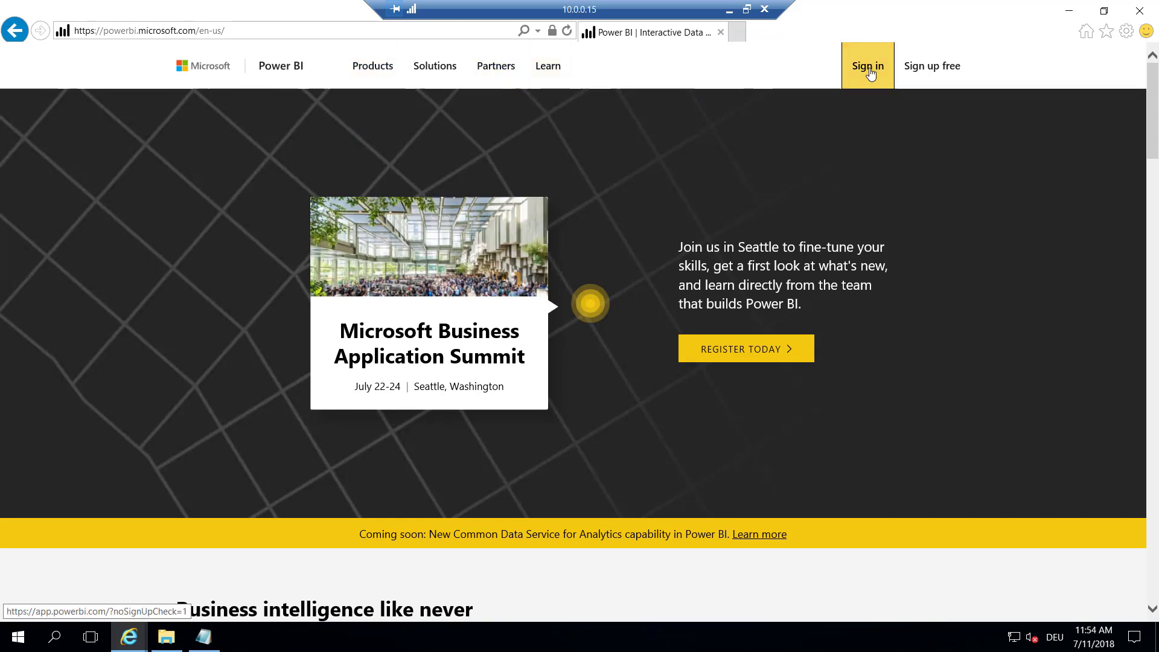
pyautogui.click(871, 71)
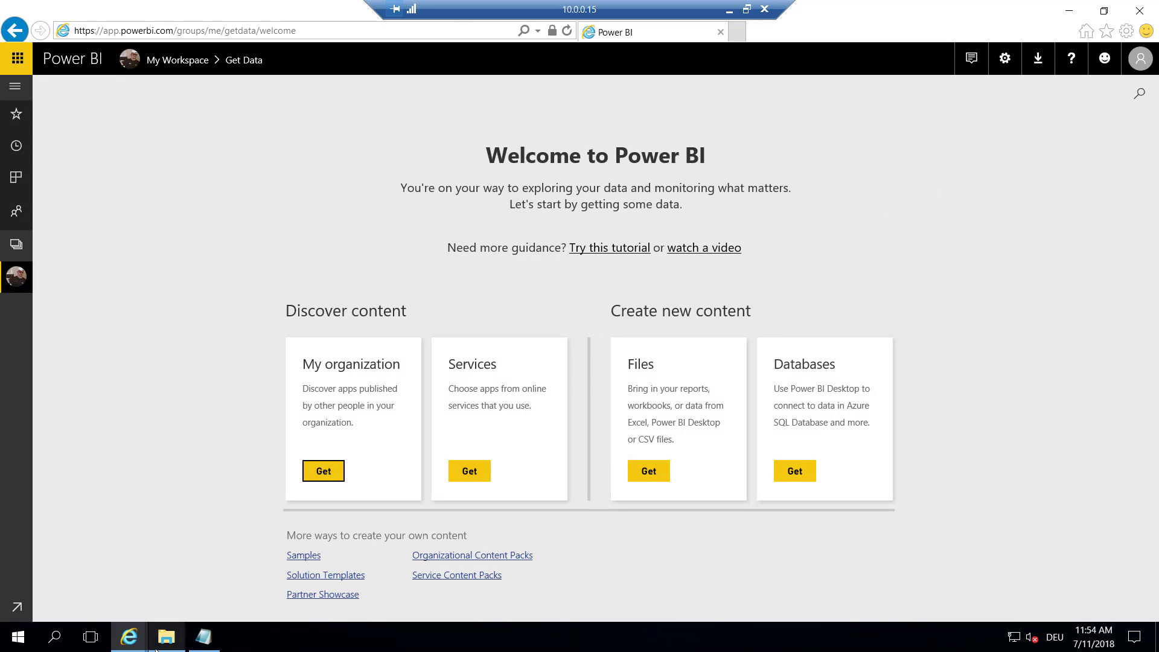
# Download PowerBIGatewayInstaller.exe via Downloads > Data Gateway and run it
pyautogui.click(165, 638)
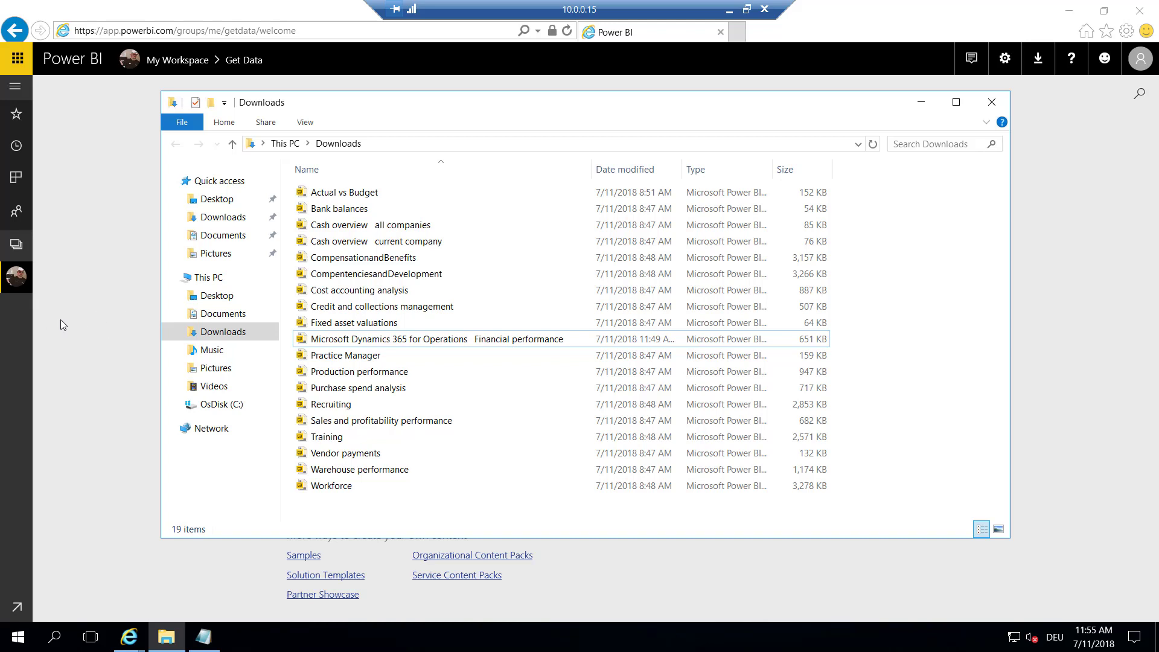
pyautogui.click(931, 8)
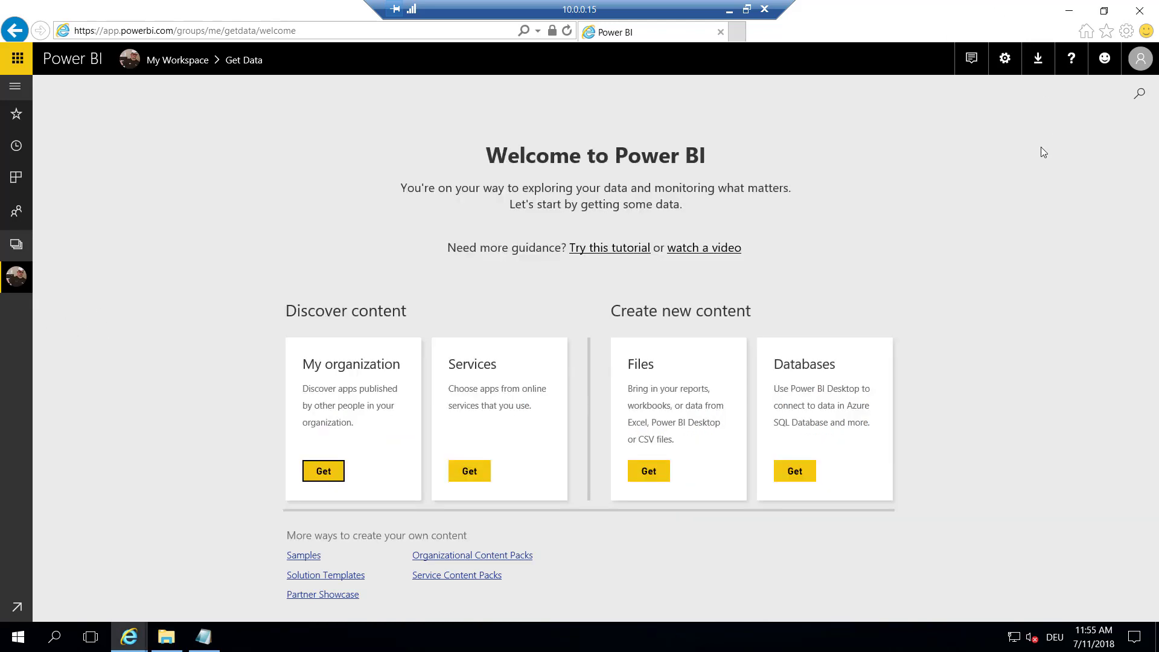
pyautogui.click(1039, 61)
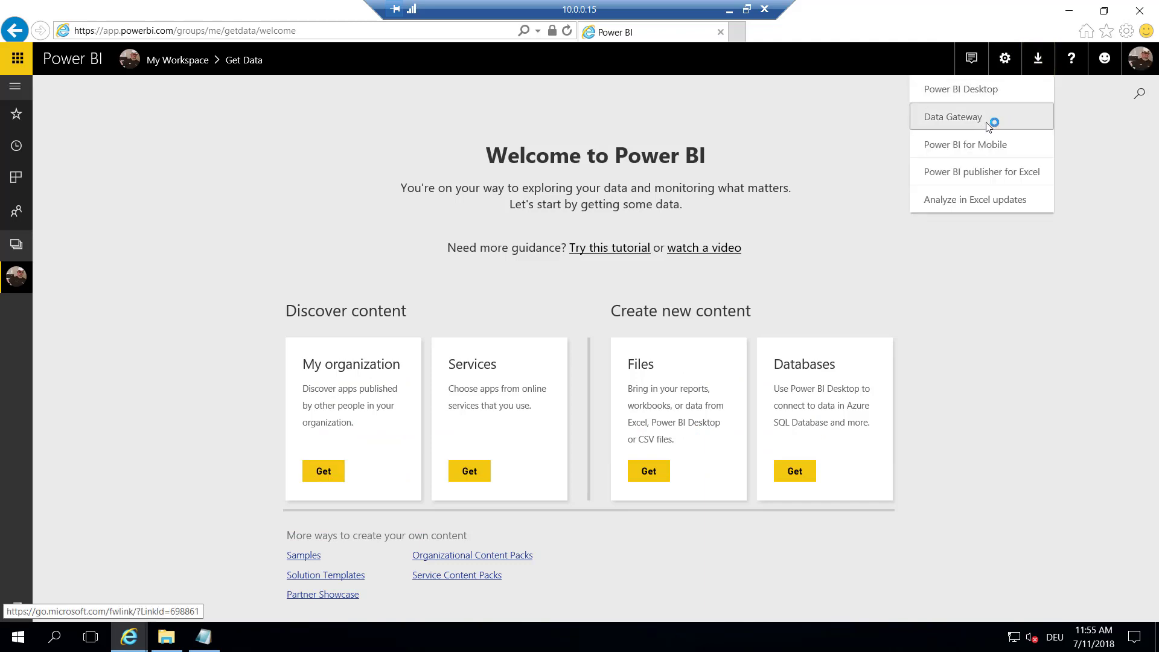
pyautogui.click(961, 117)
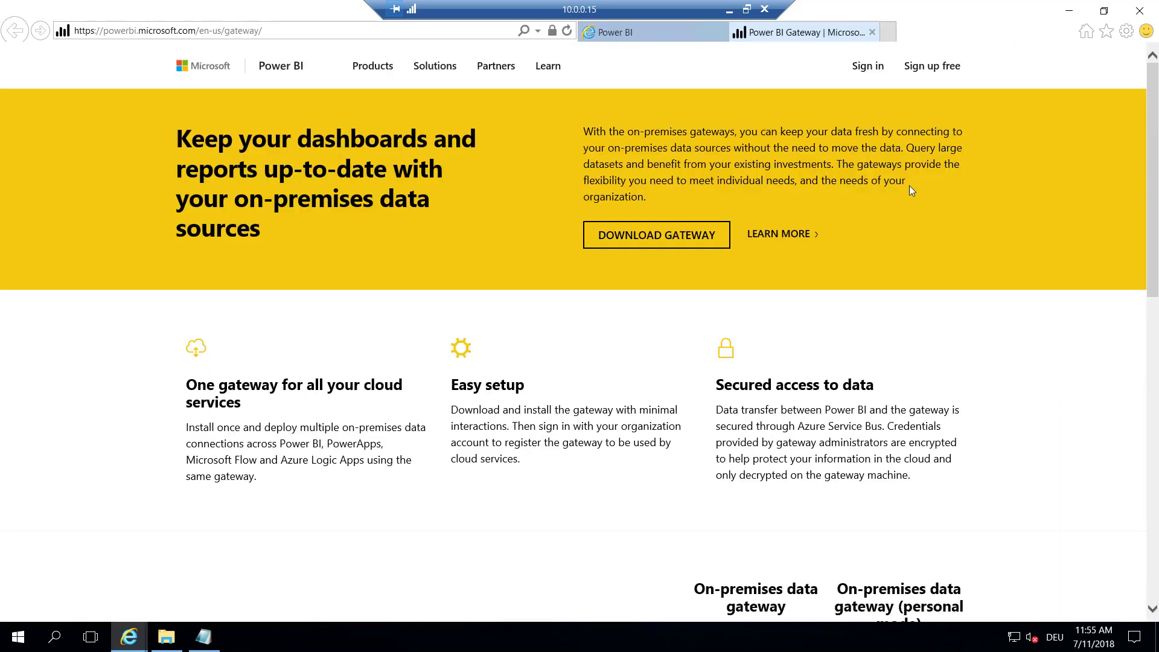
pyautogui.click(650, 242)
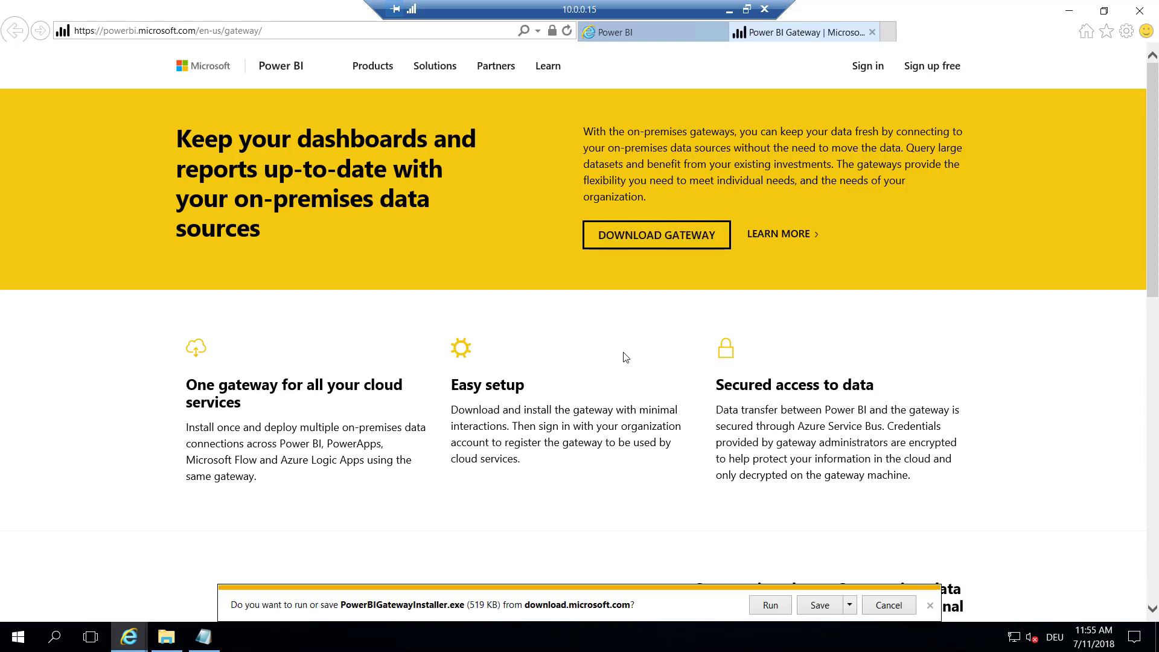
pyautogui.click(819, 605)
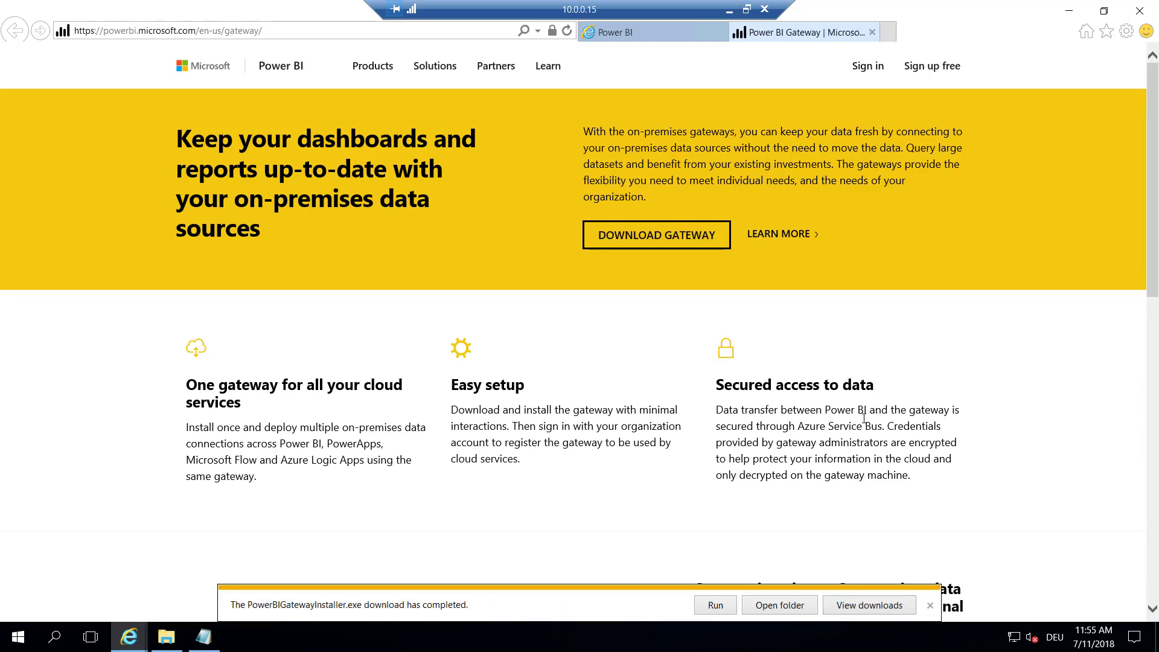
pyautogui.click(718, 607)
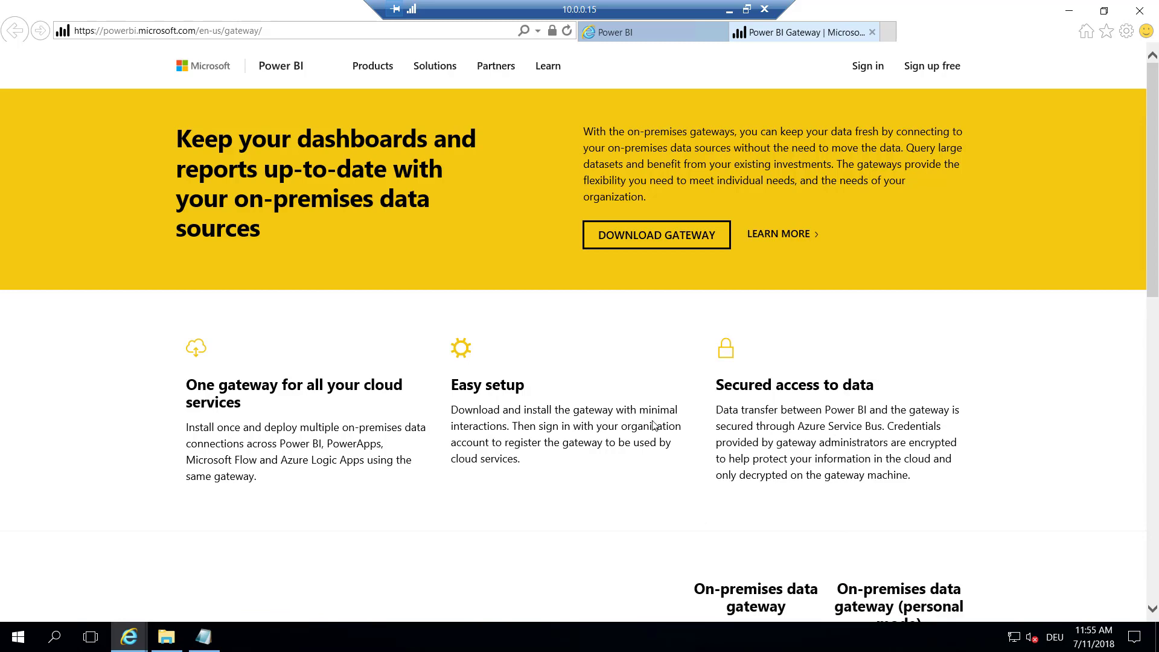
pyautogui.click(872, 32)
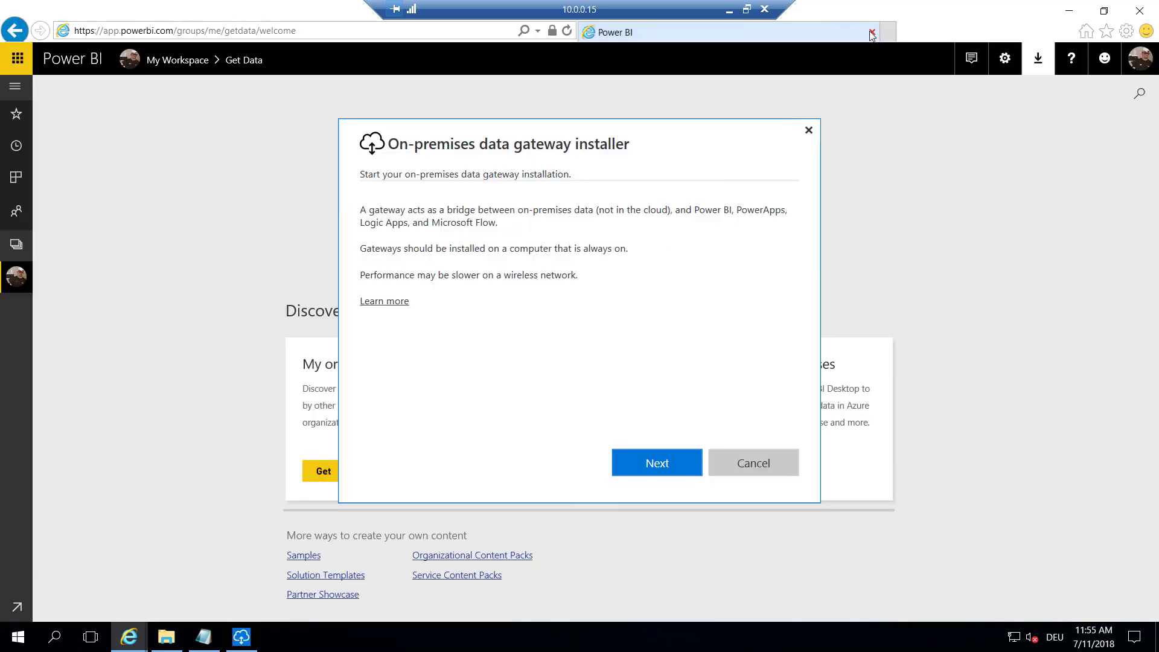
# Clear the desktop and keep the recommended On-premises data gateway type in the installer
pyautogui.click(1071, 16)
pyautogui.click(938, 93)
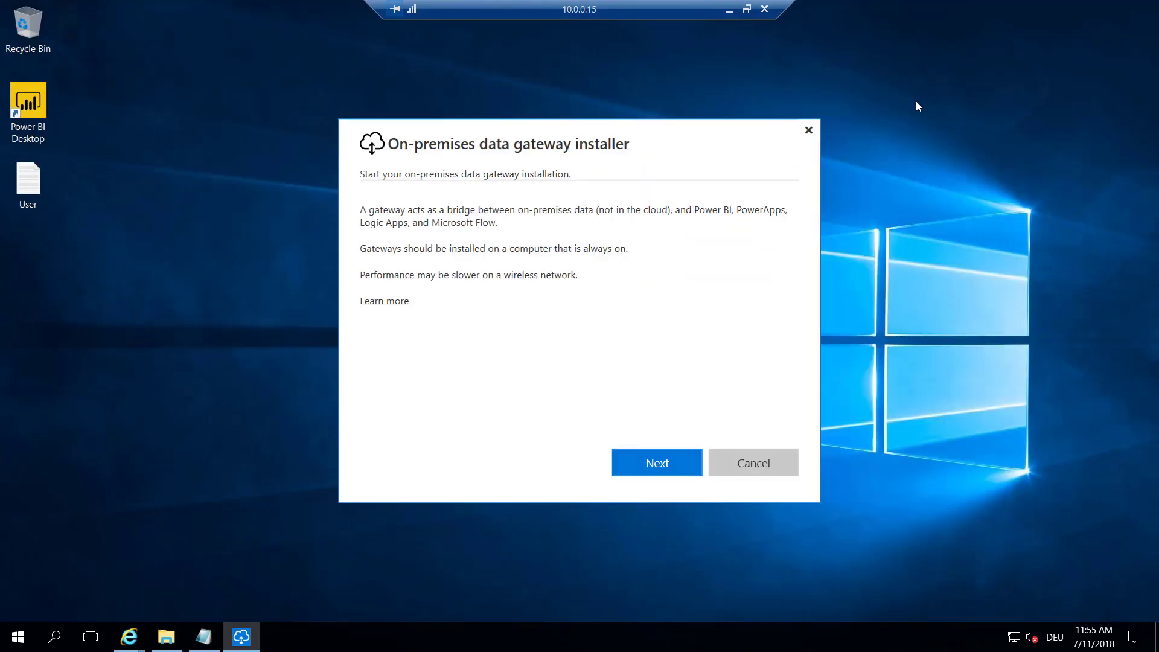
pyautogui.click(648, 461)
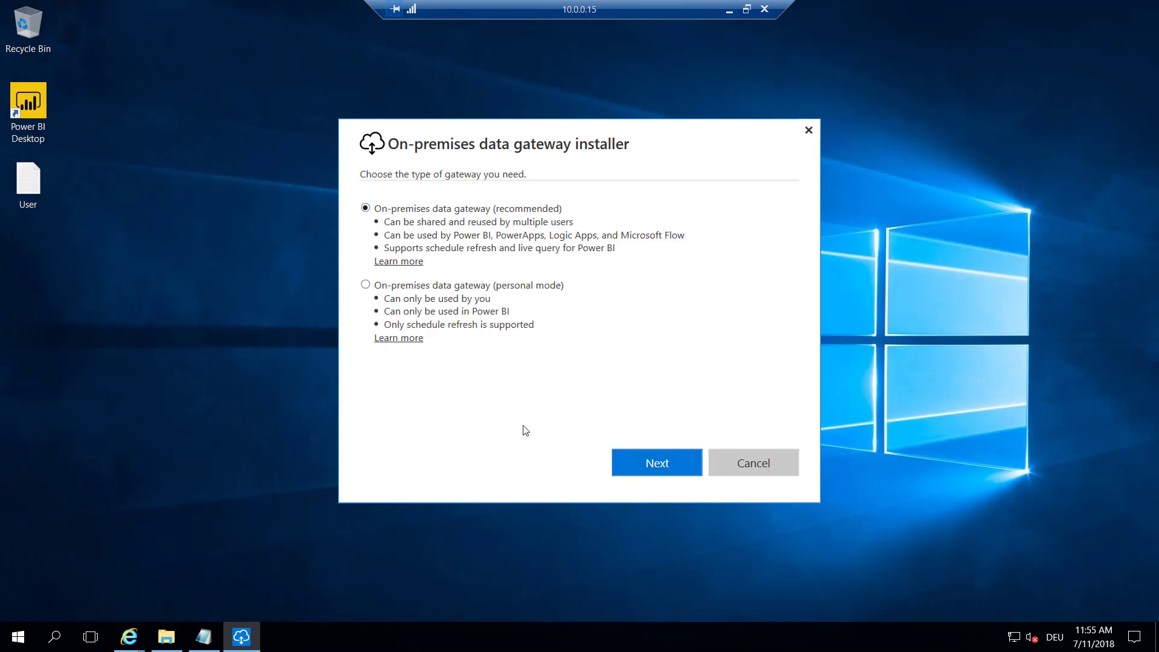
pyautogui.click(644, 466)
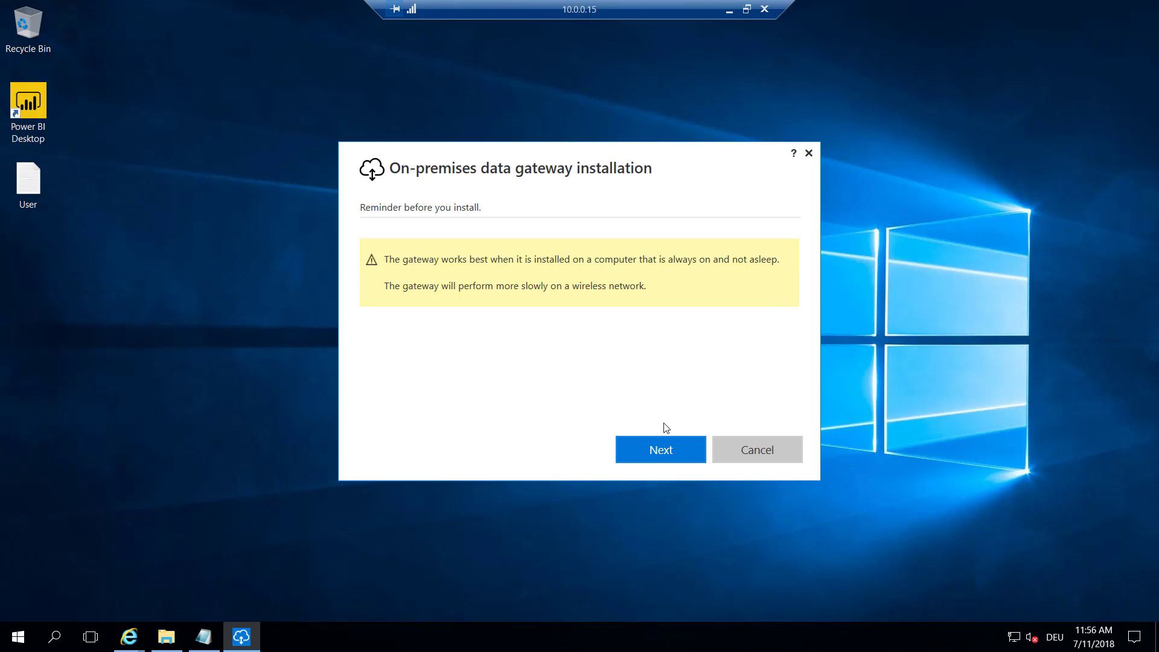
# Accept the terms of use and install the gateway, approving the permission prompts
pyautogui.click(652, 456)
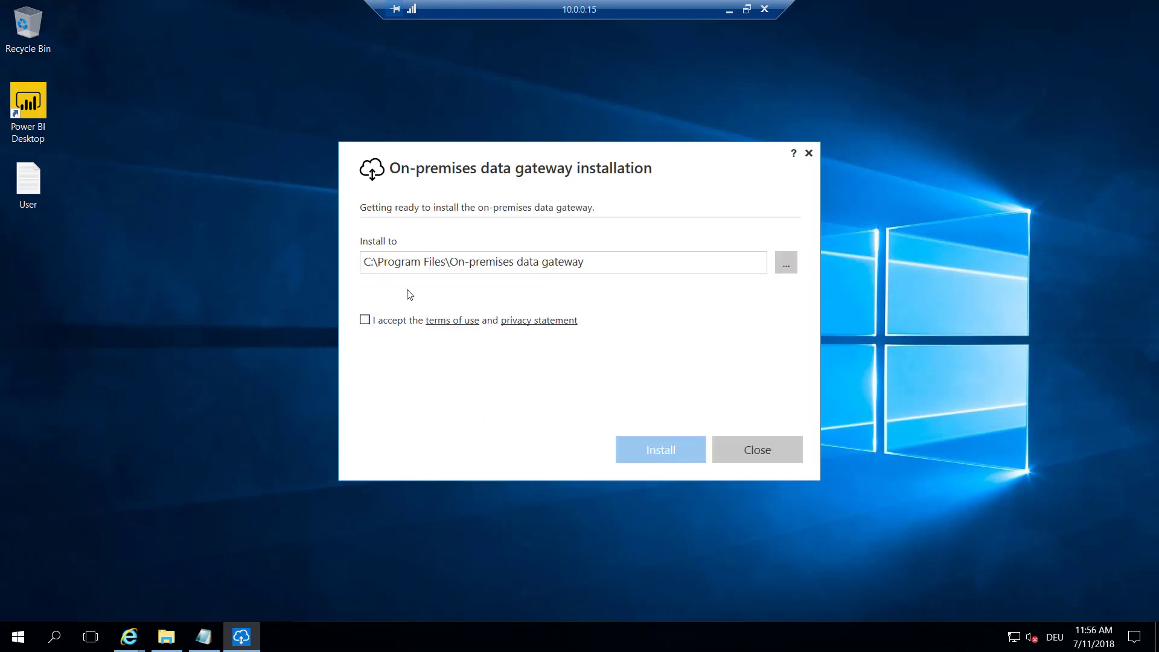
pyautogui.click(364, 319)
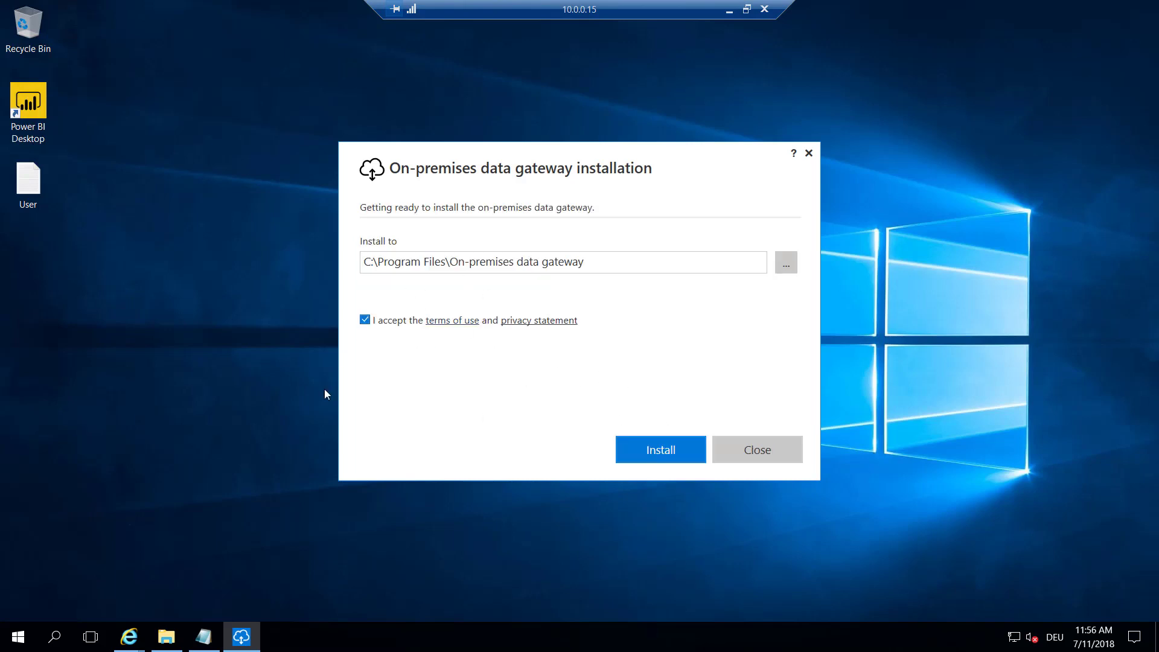
pyautogui.click(654, 450)
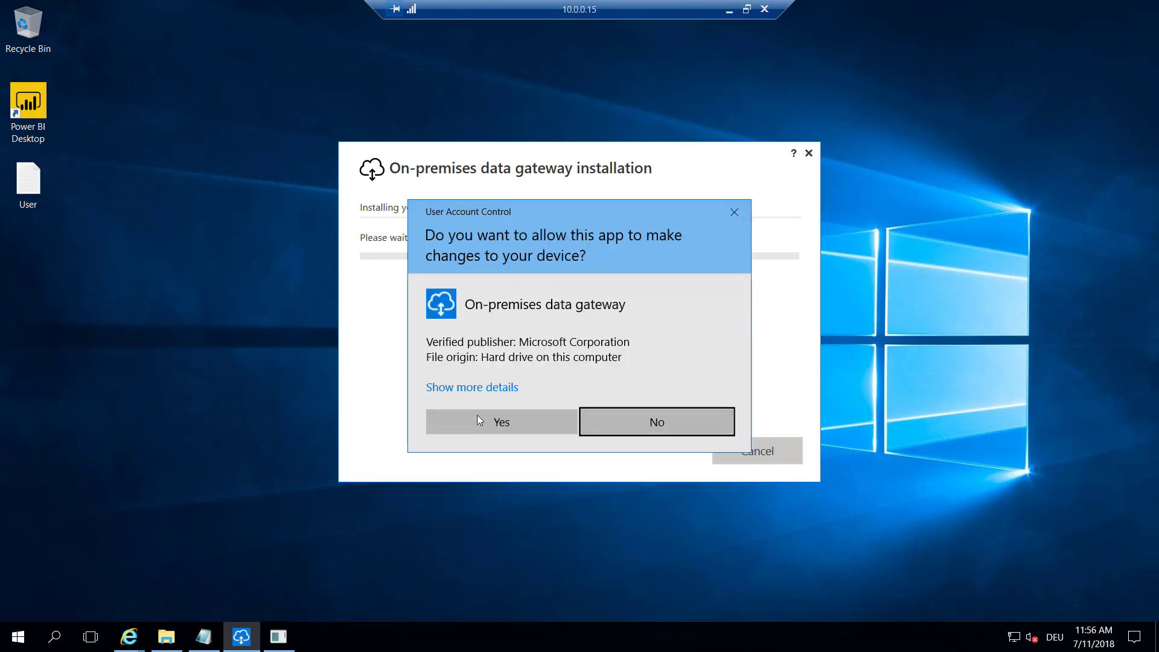
pyautogui.click(477, 425)
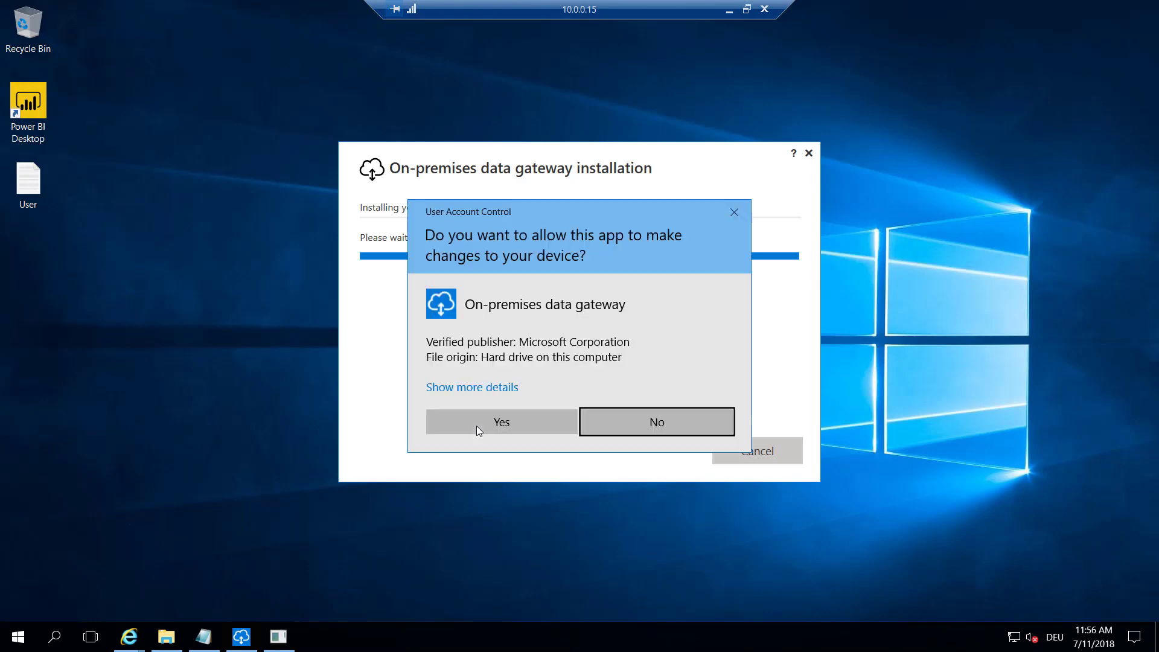
pyautogui.click(479, 429)
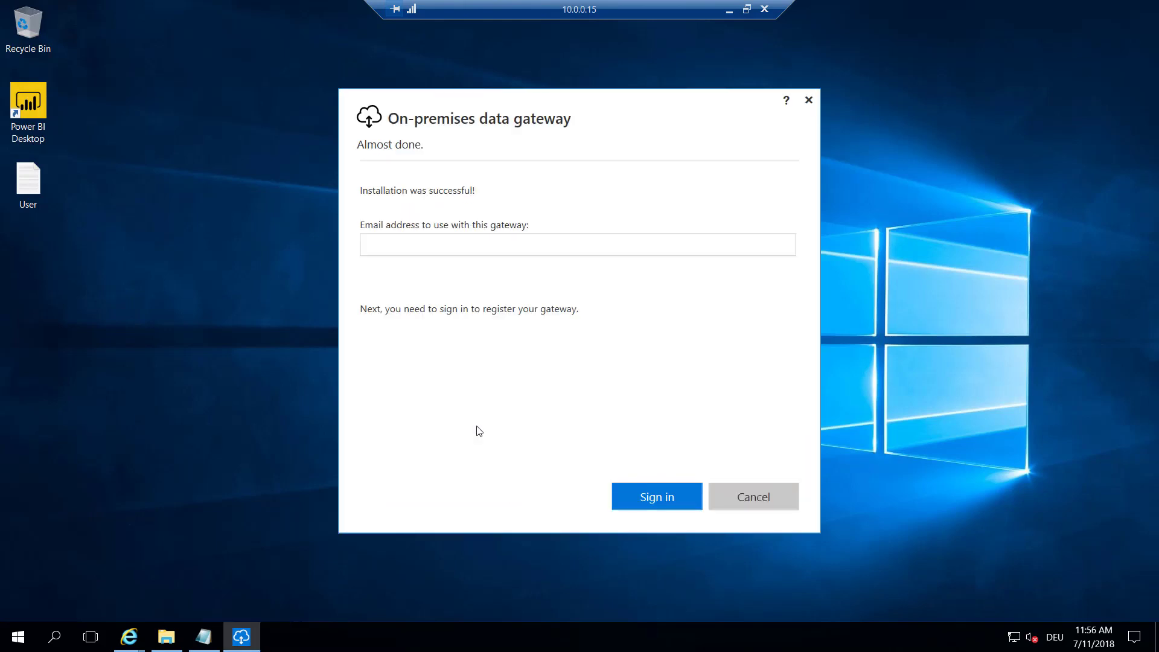
pyautogui.click(464, 252)
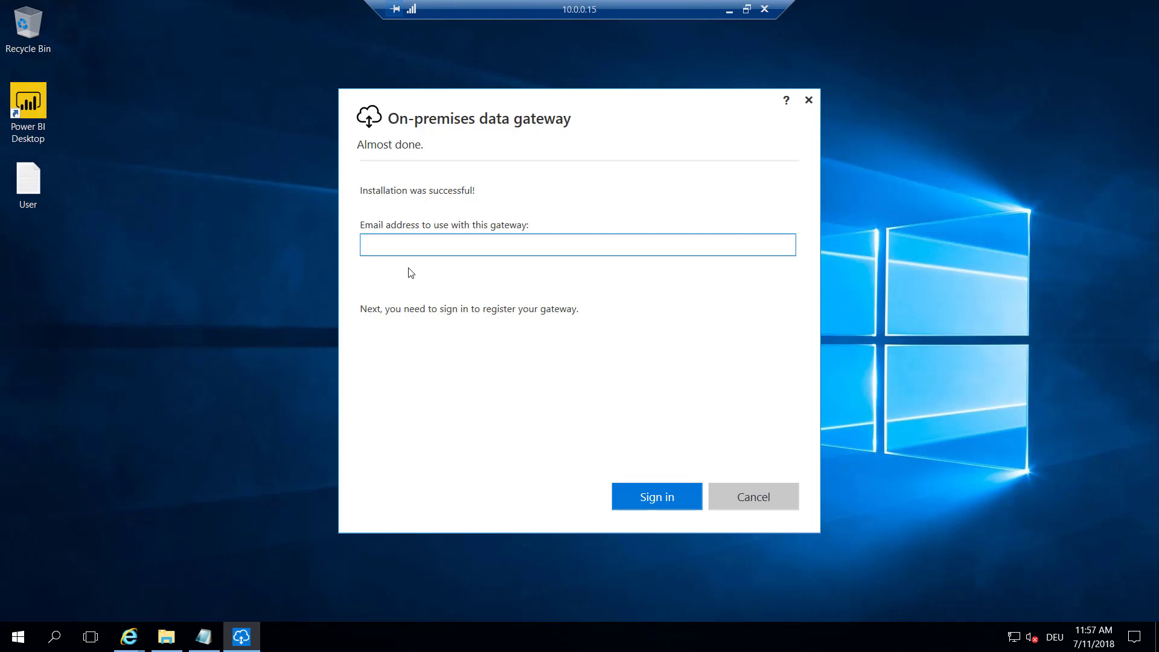
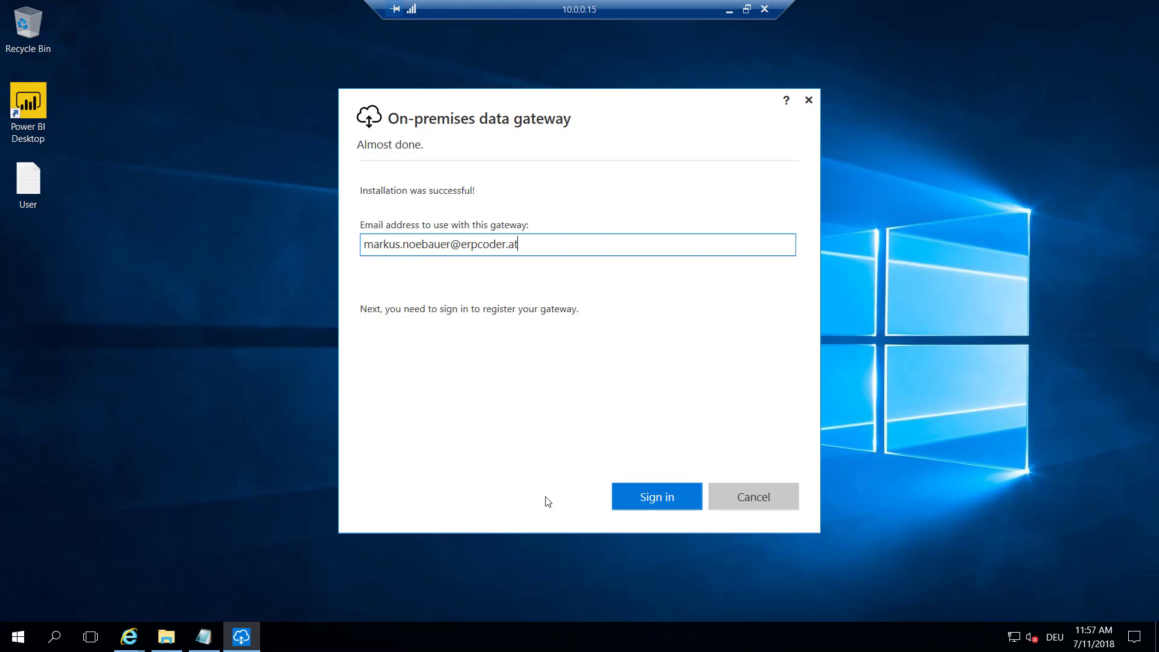
# Sign in to the gateway with the owner's e-mail address and account password
pyautogui.click(643, 497)
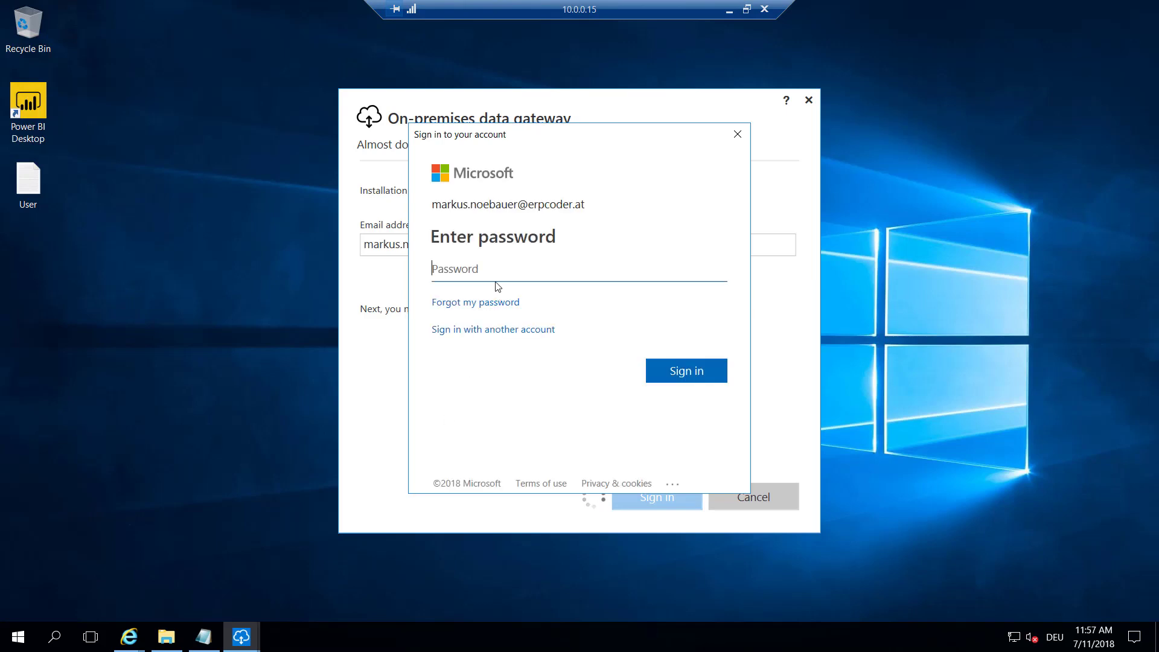
pyautogui.write('*************')
pyautogui.click(670, 372)
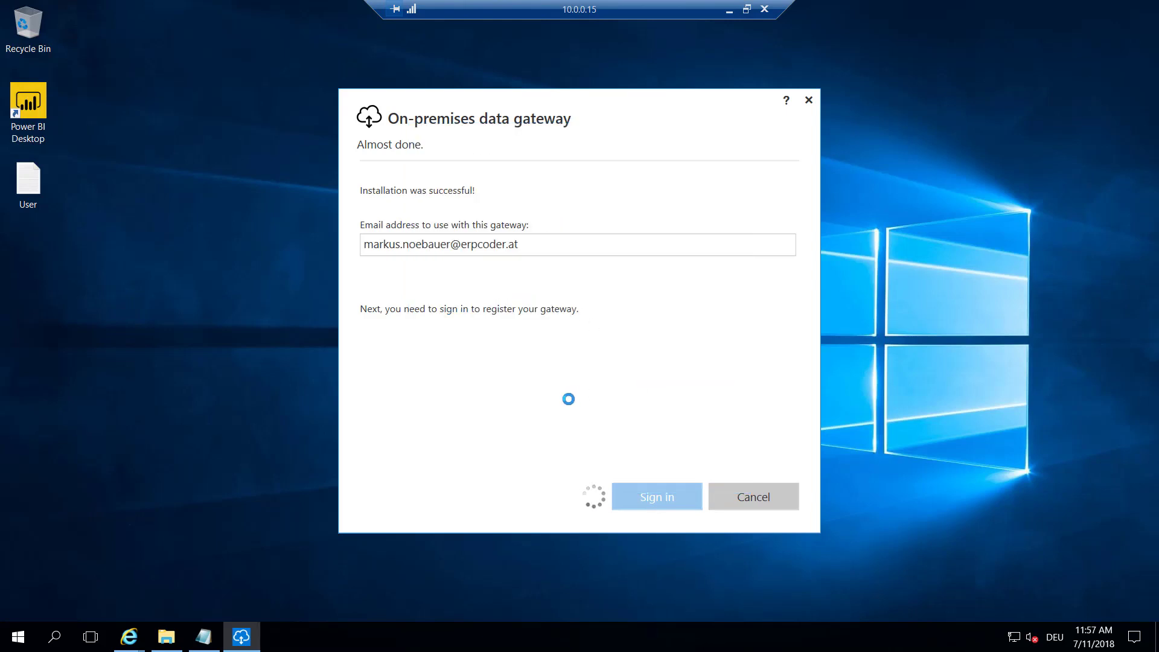
pyautogui.click(420, 219)
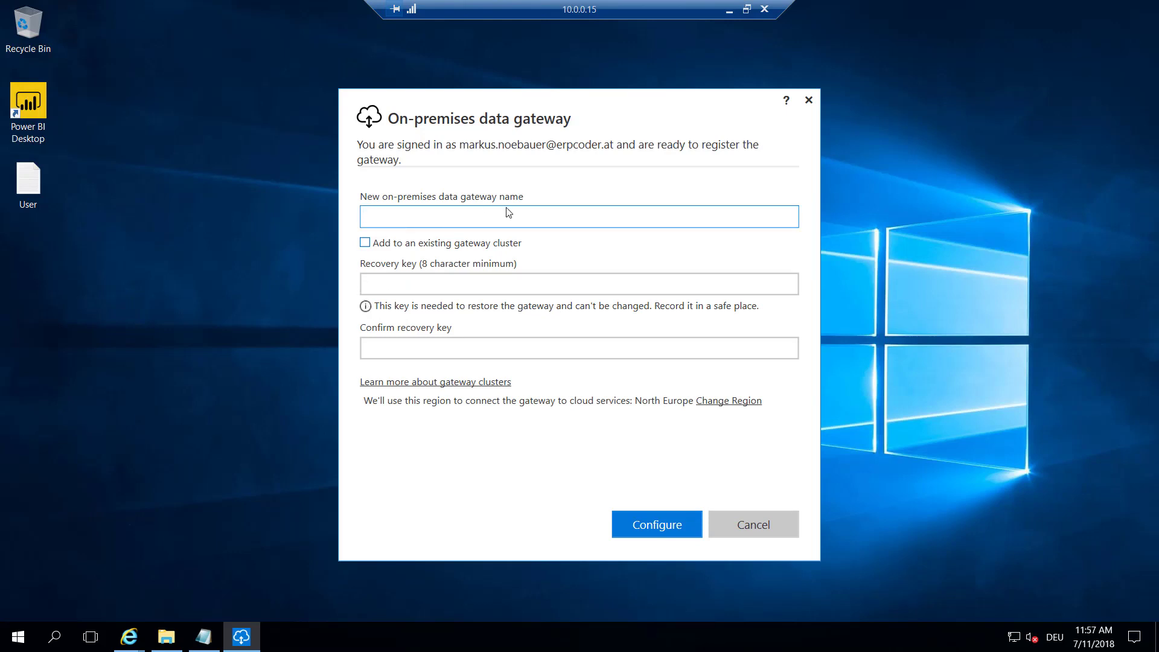
# Register the gateway as 'Dynamics' with a confirmed recovery key, then close the window
pyautogui.write('Dynamics')
pyautogui.click(507, 290)
pyautogui.write('••••••••')
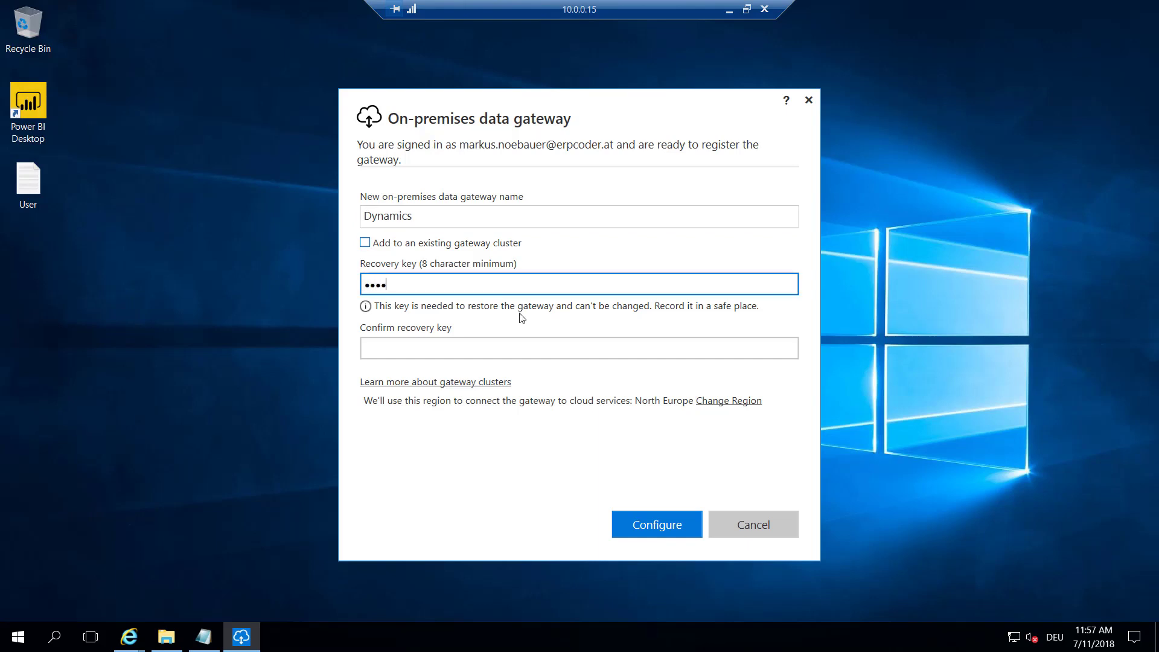
pyautogui.write('•••')
pyautogui.press('Tab')
pyautogui.write('••••••••')
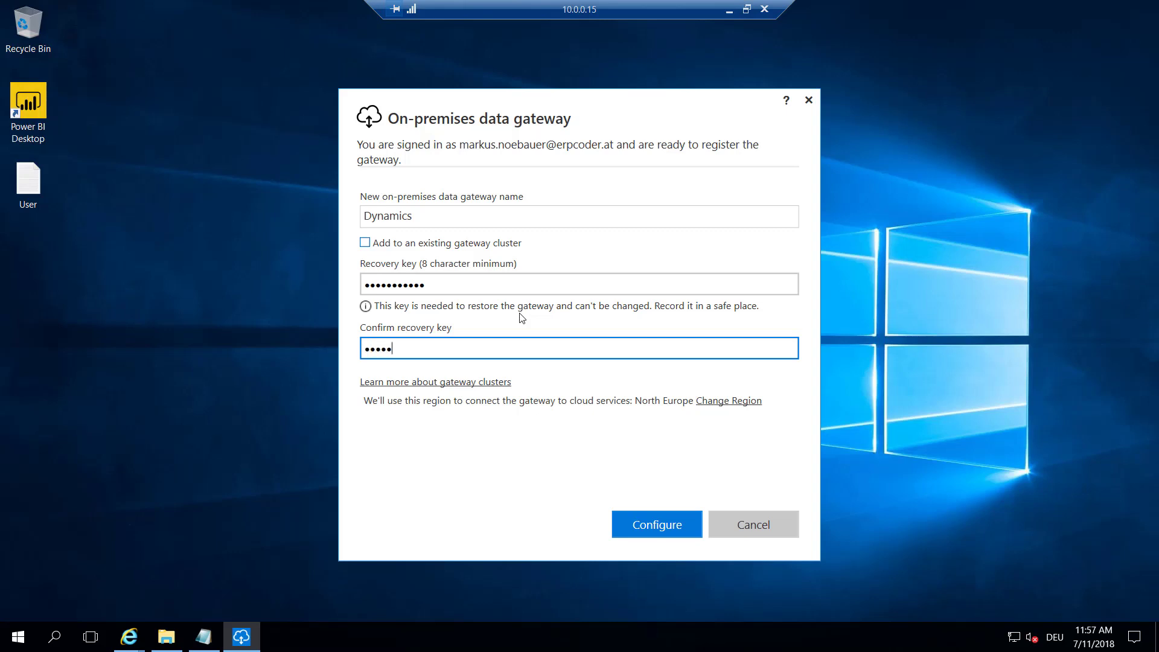
pyautogui.write('•••')
pyautogui.click(639, 529)
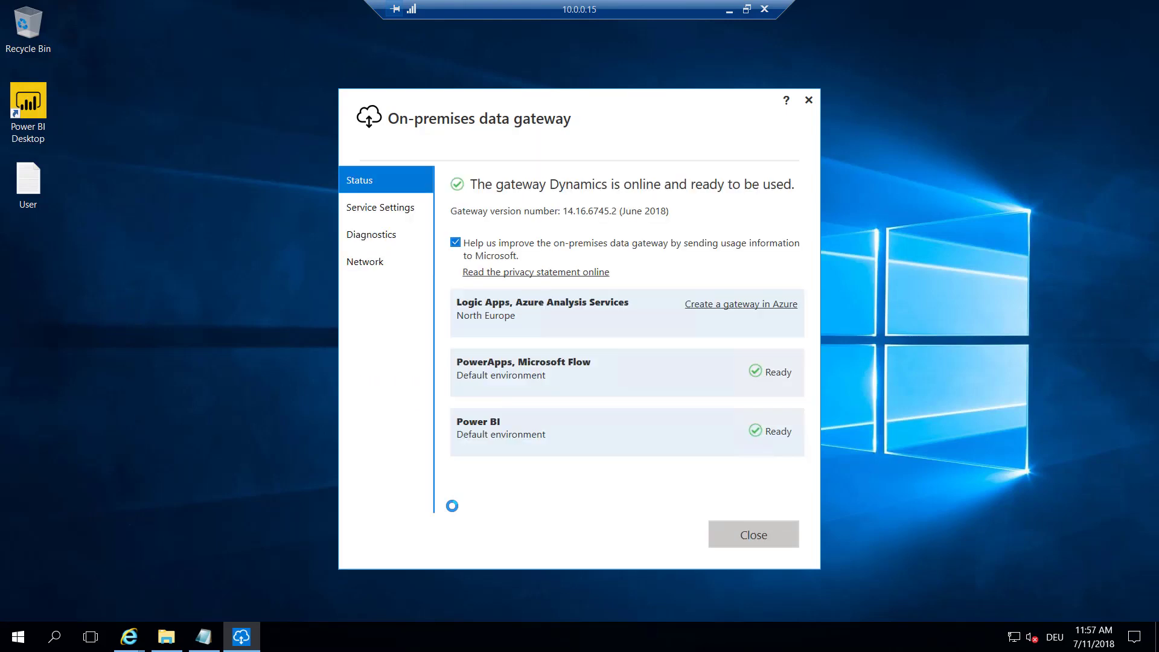
pyautogui.click(755, 535)
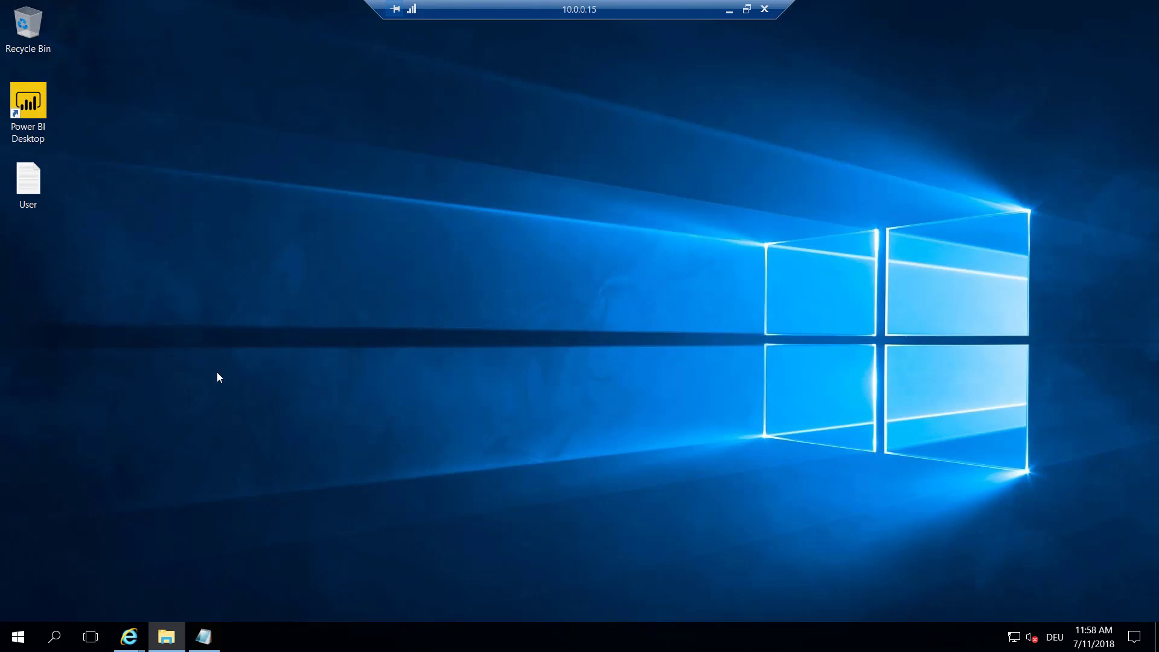
# Launch SQL Server Management Studio as administrator, approving the elevation prompt
pyautogui.click(18, 640)
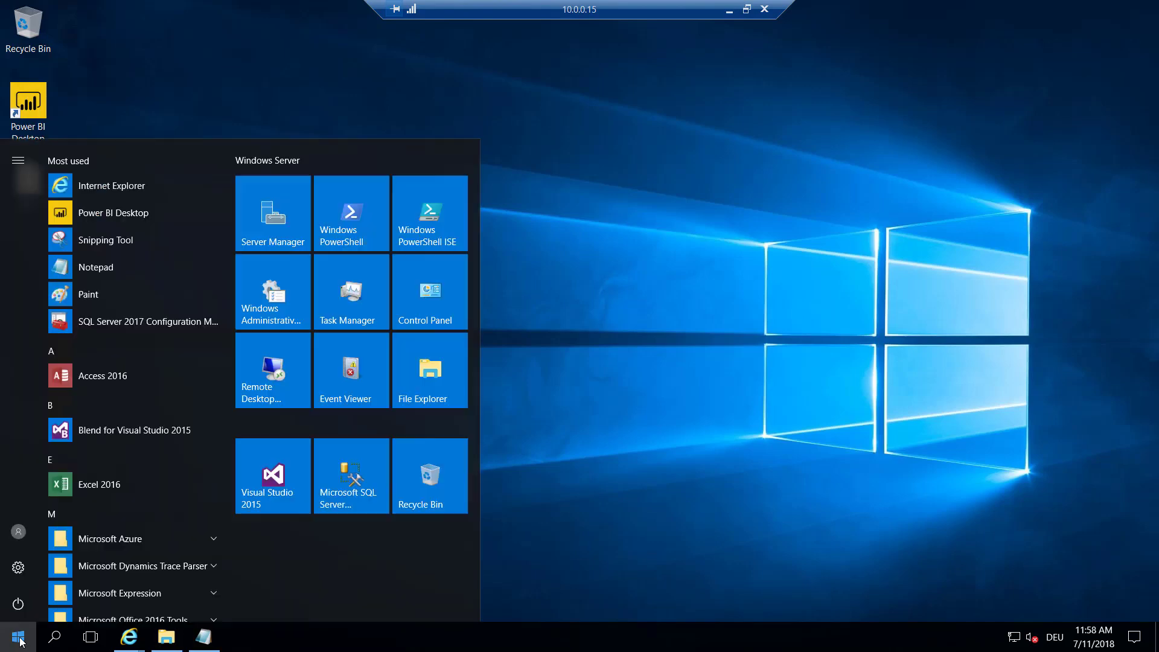
pyautogui.rightClick(351, 489)
pyautogui.moveTo(436, 552)
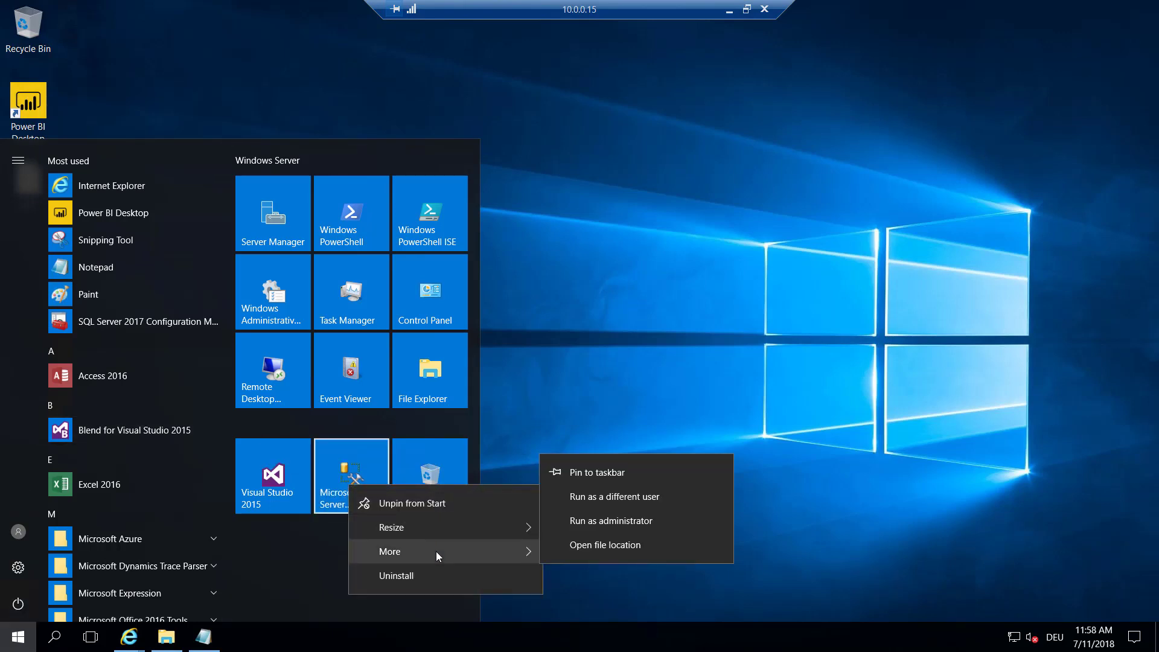
pyautogui.click(619, 527)
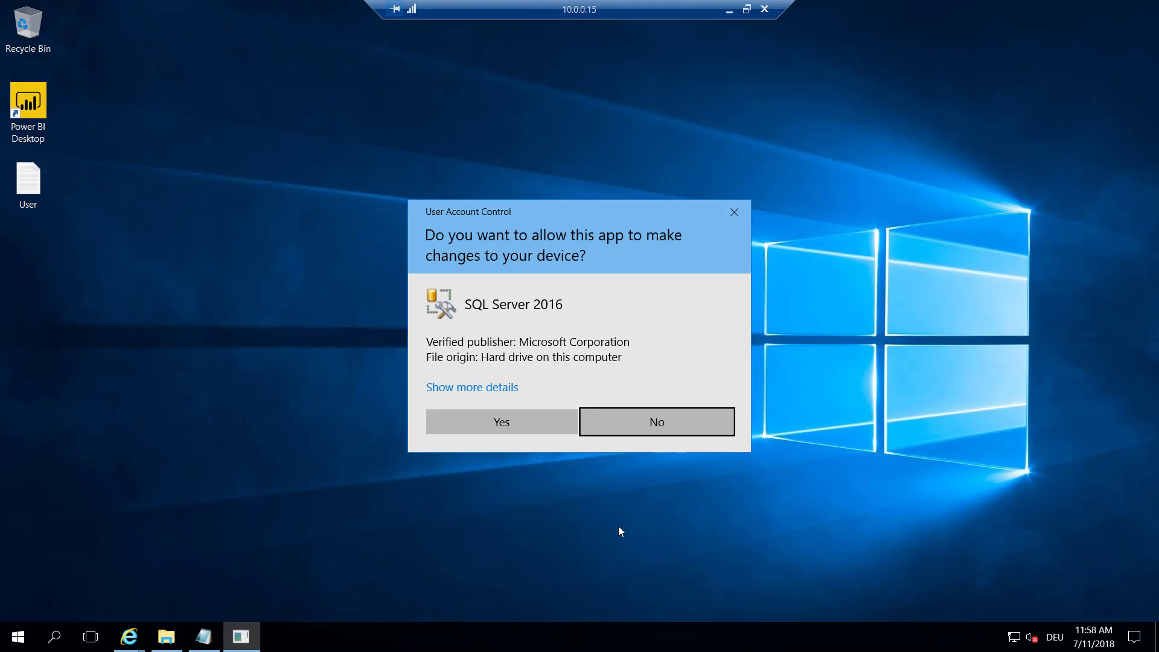
pyautogui.click(553, 424)
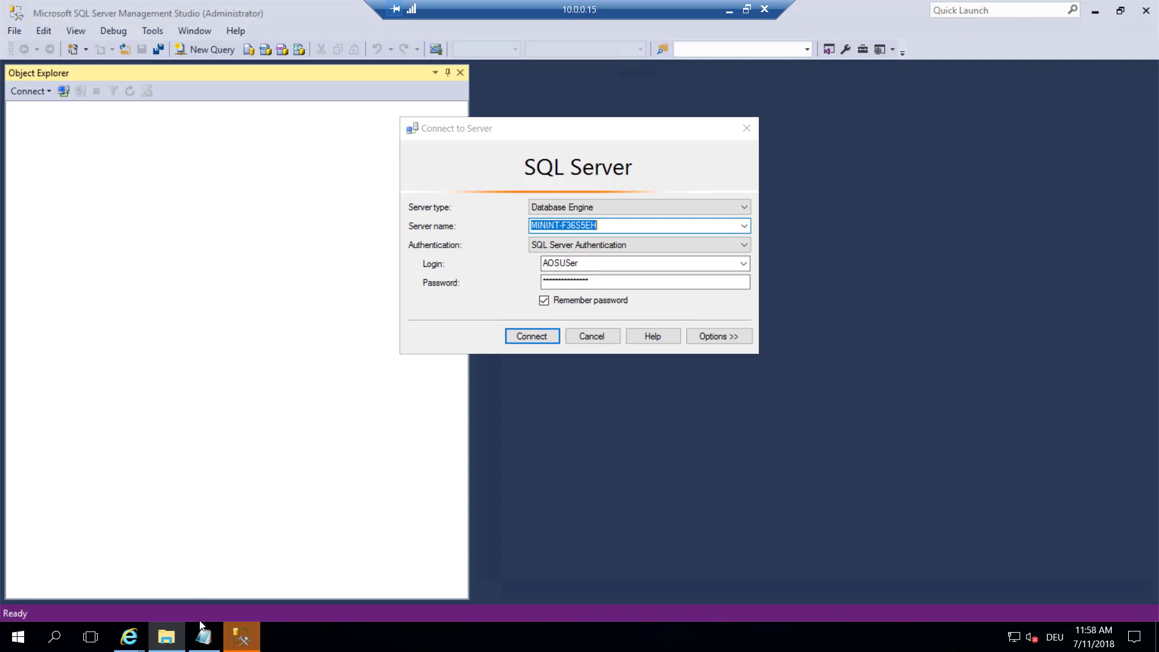
# Connect to server MININT-F36S5EH and expand Databases to select AxDW
pyautogui.click(203, 635)
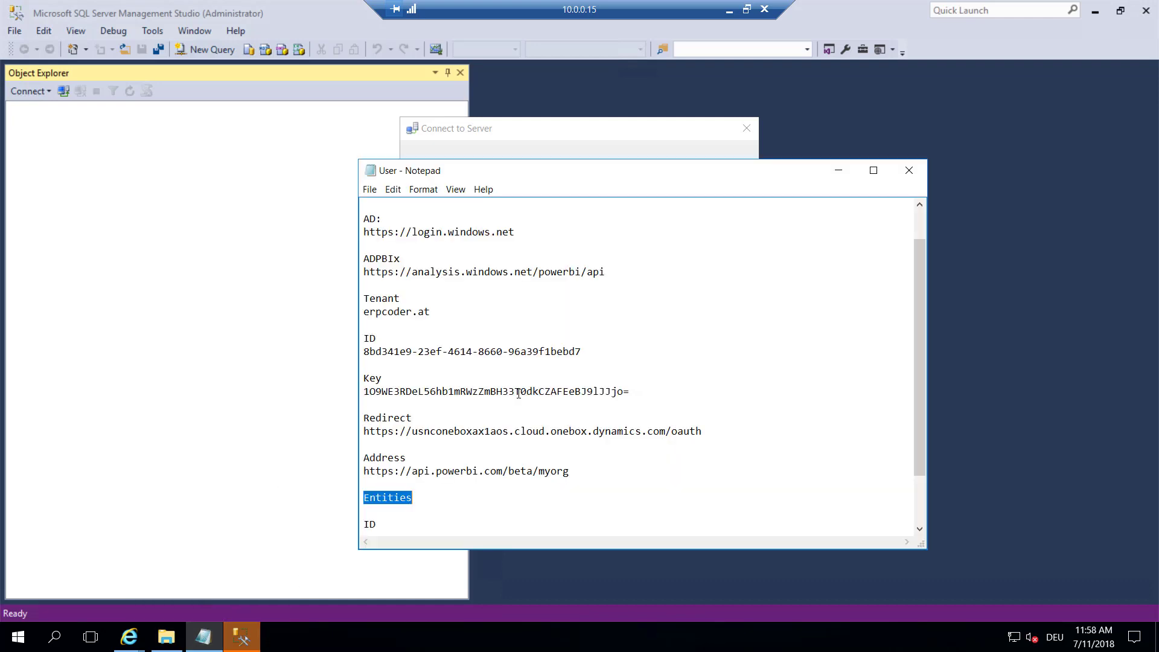
pyautogui.scroll(-2, 529, 388)
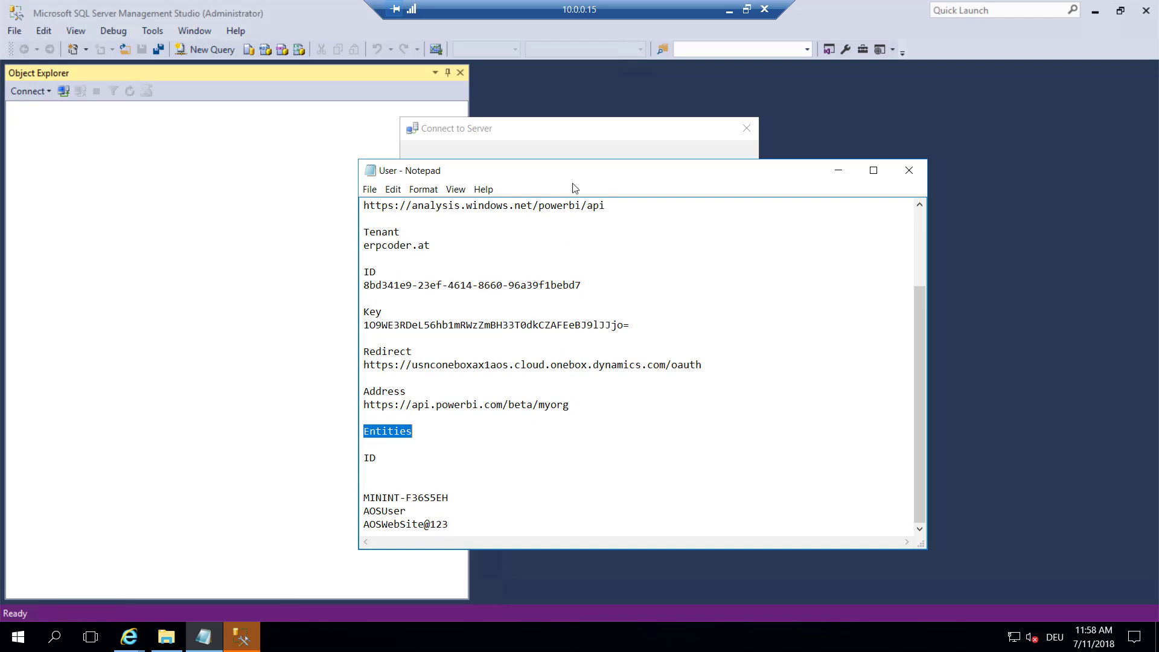
pyautogui.click(581, 136)
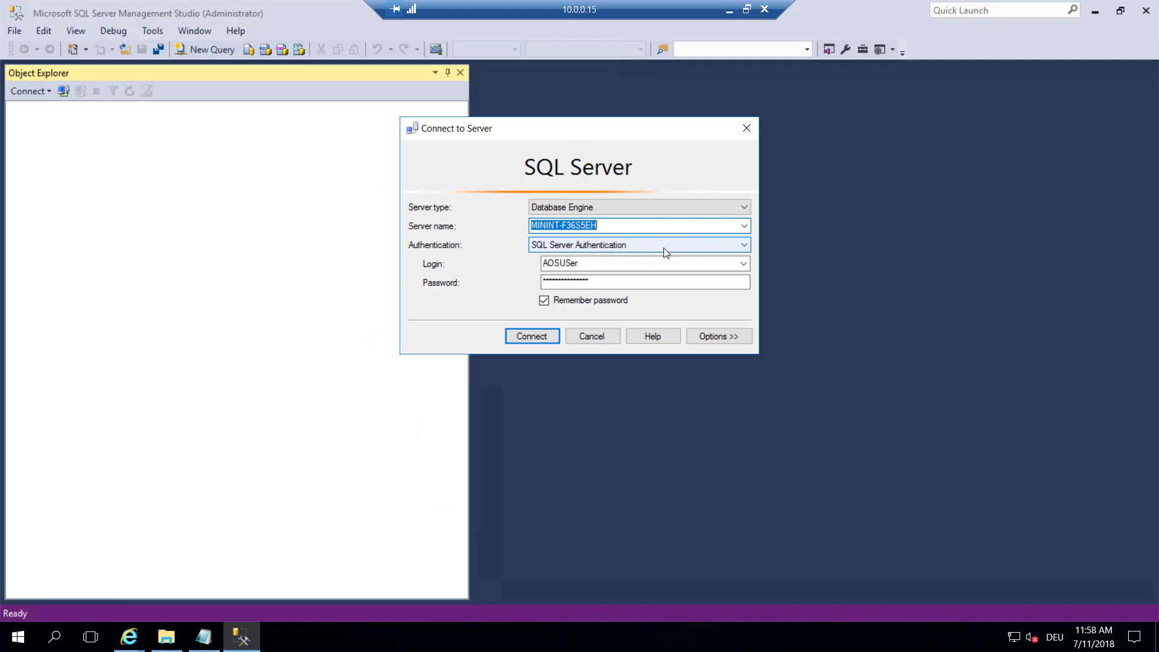
pyautogui.click(547, 340)
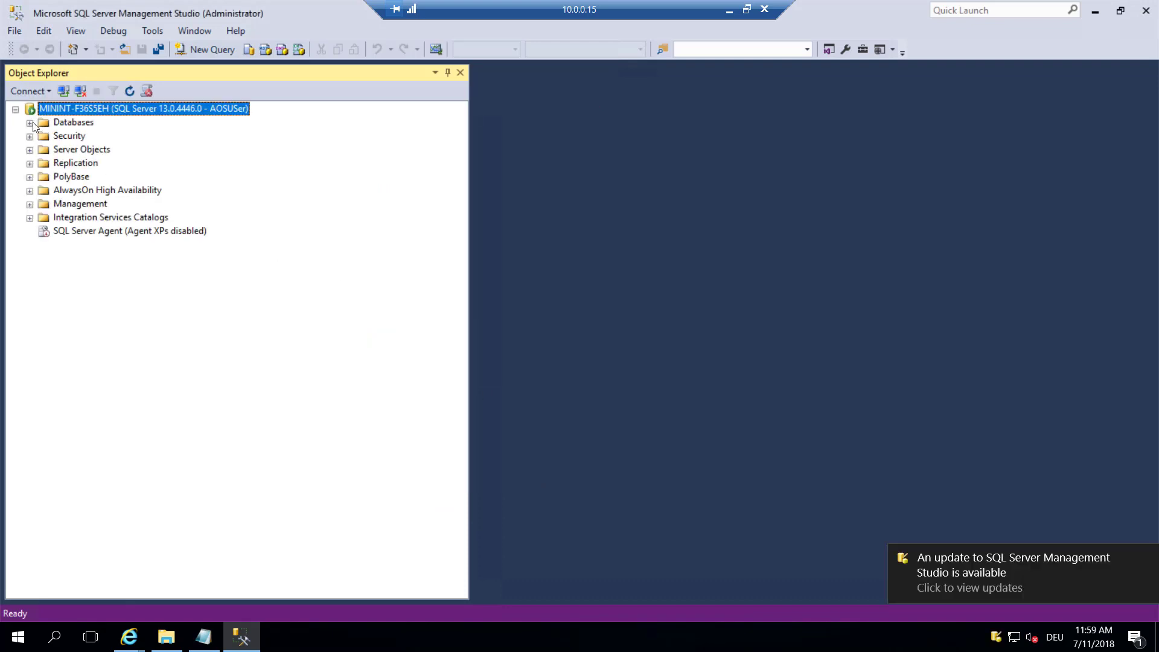
pyautogui.click(31, 122)
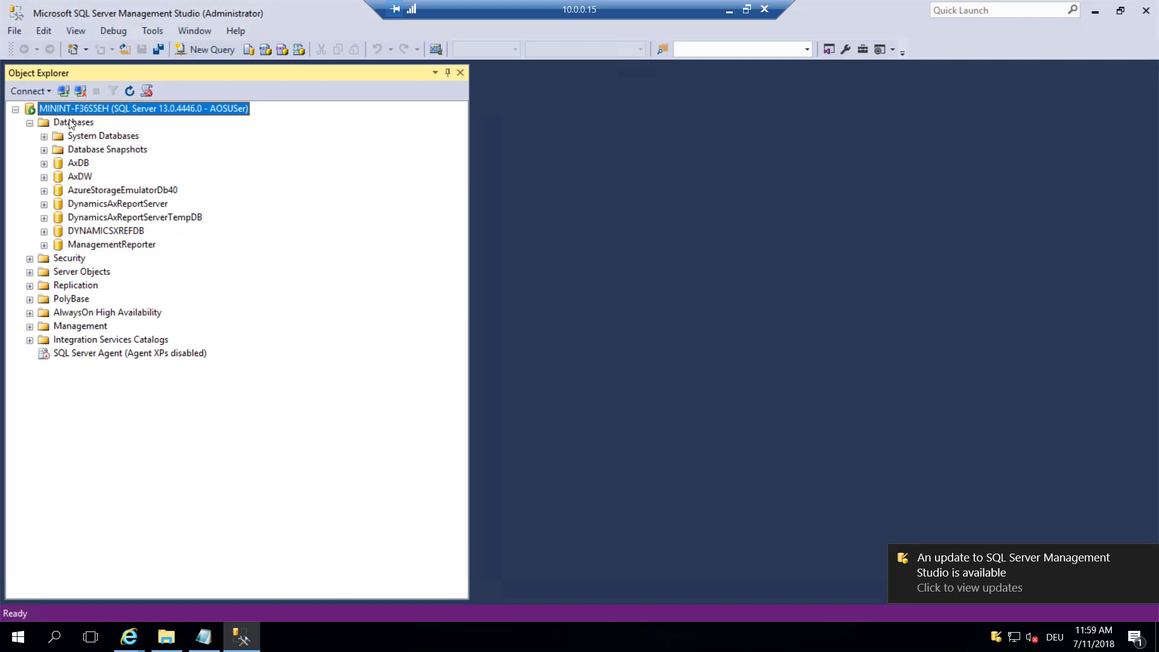
pyautogui.click(81, 177)
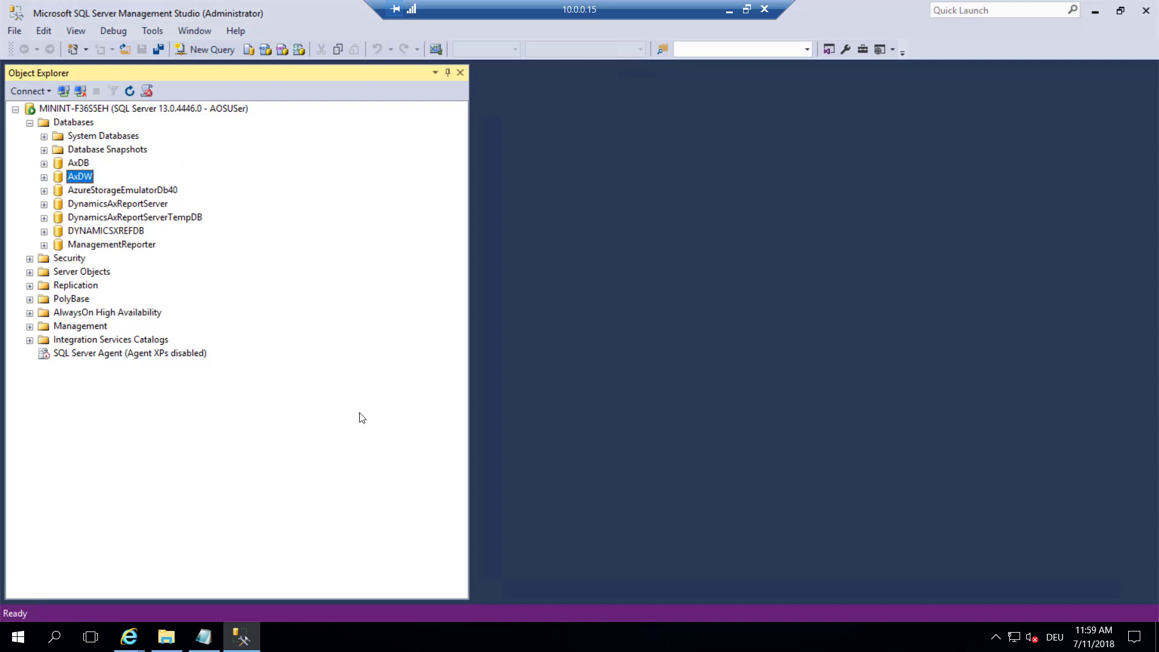
# In Power BI's Manage gateways page, add a new data source to the Dynamics cluster
pyautogui.click(131, 641)
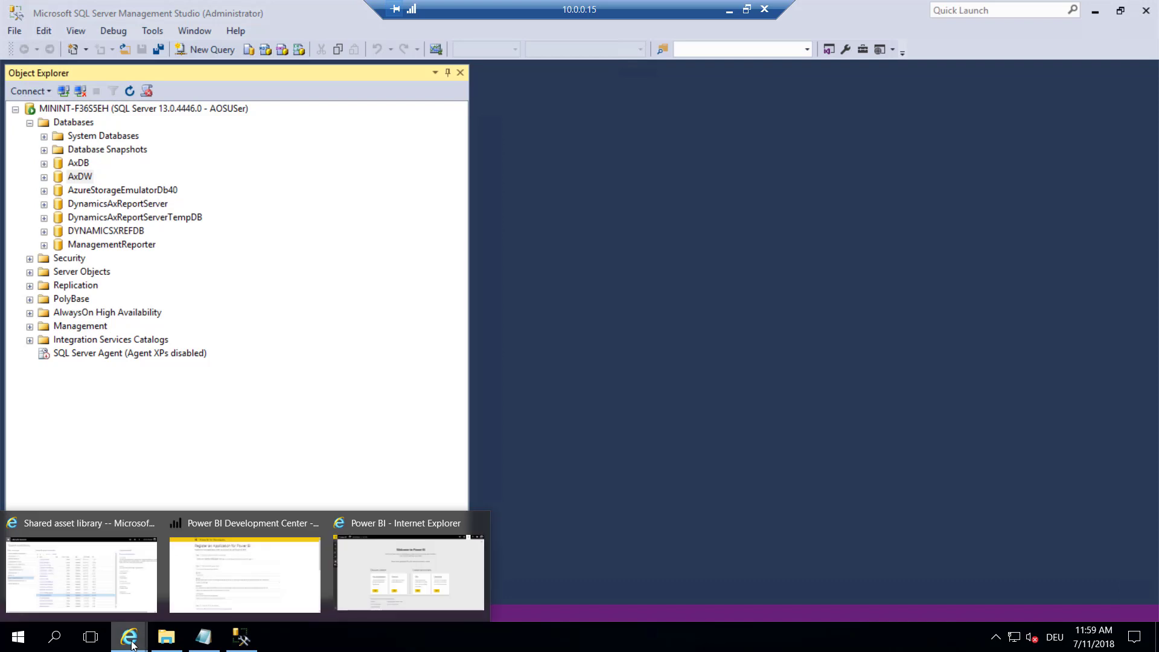
pyautogui.click(364, 552)
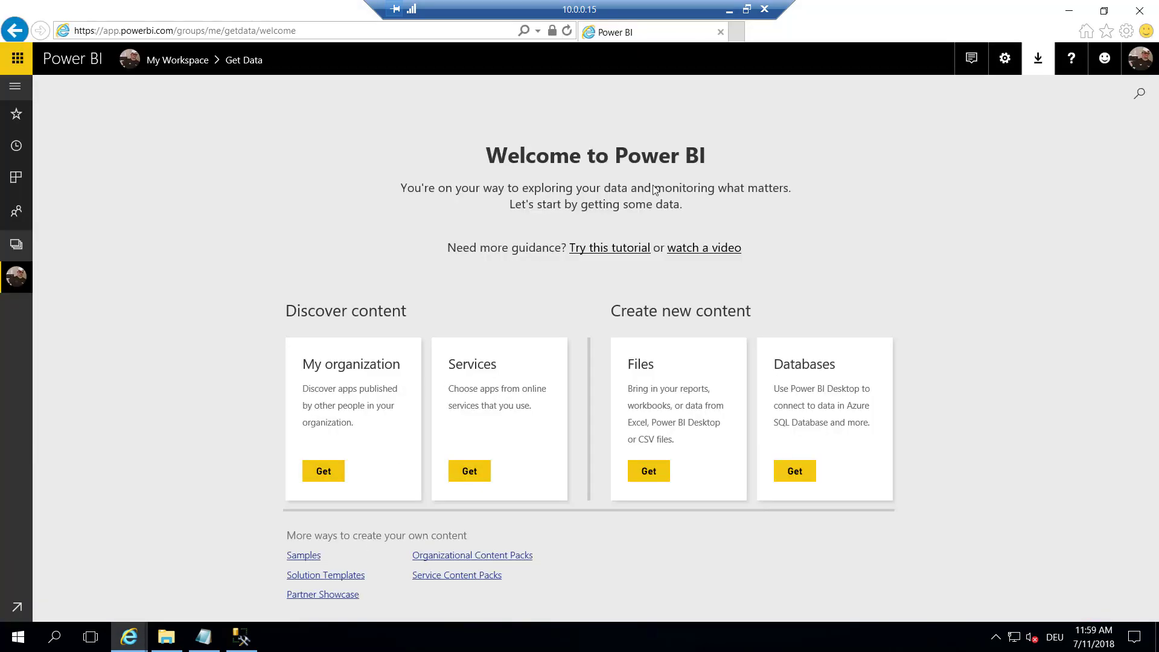
pyautogui.click(1006, 59)
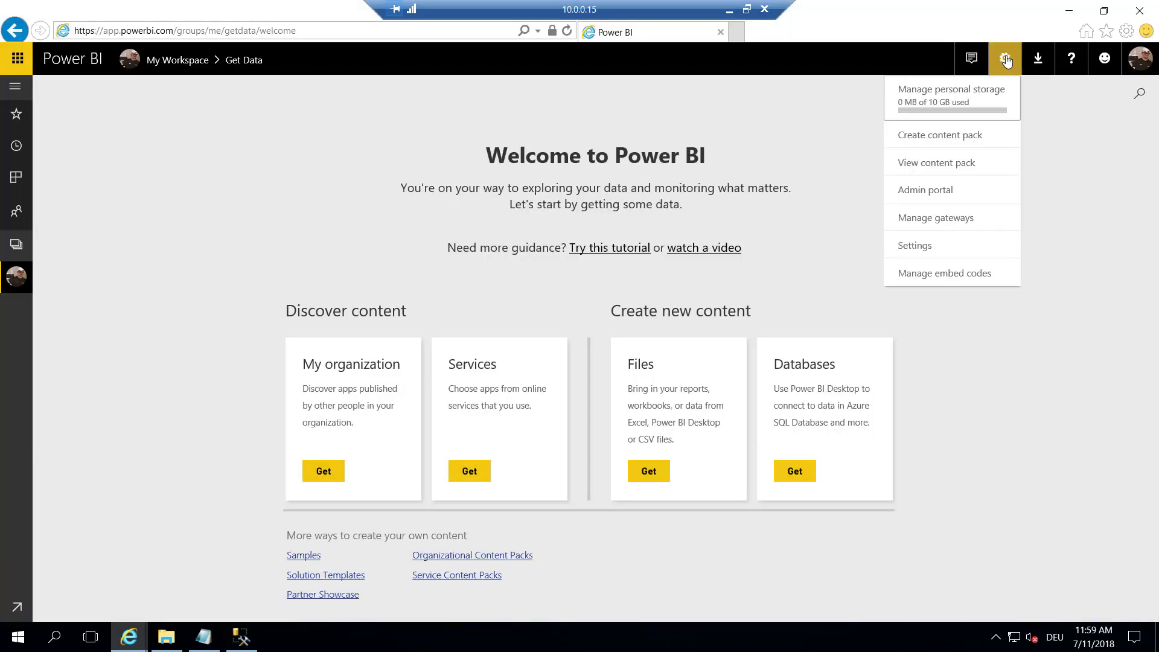
pyautogui.click(959, 219)
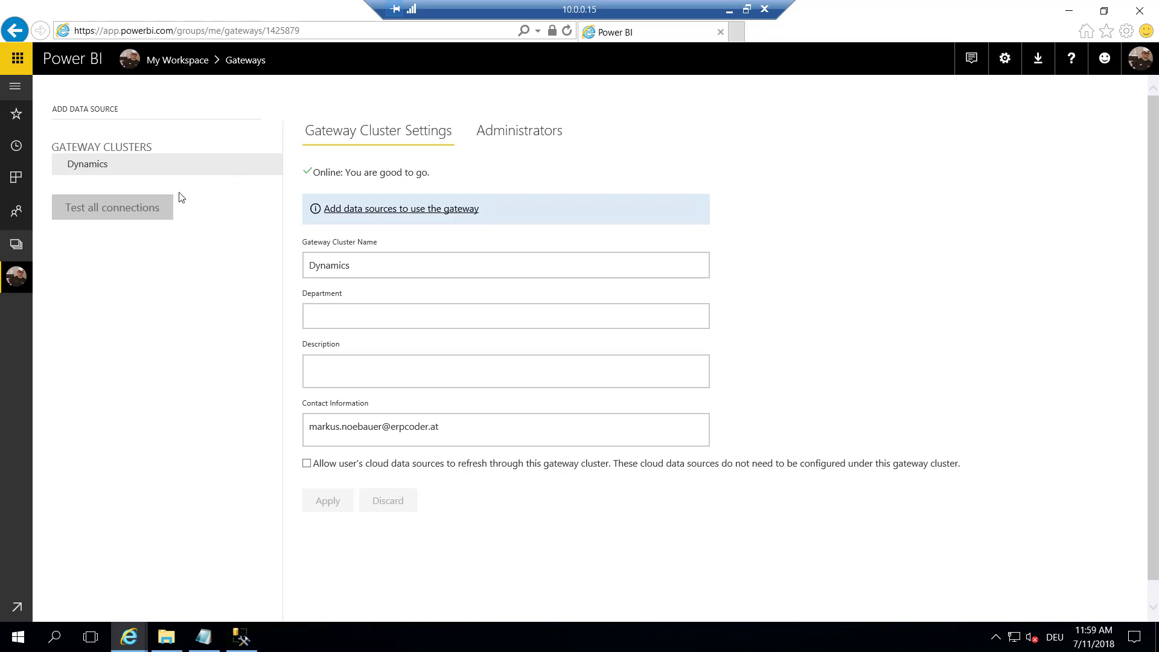
pyautogui.click(272, 166)
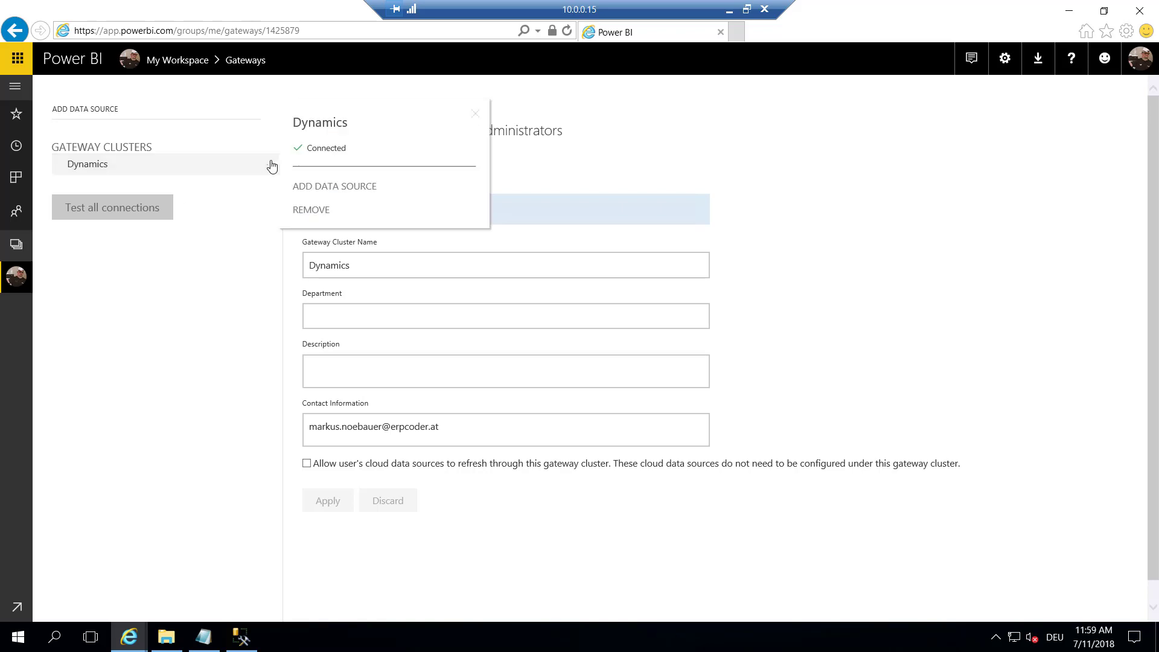
pyautogui.click(333, 186)
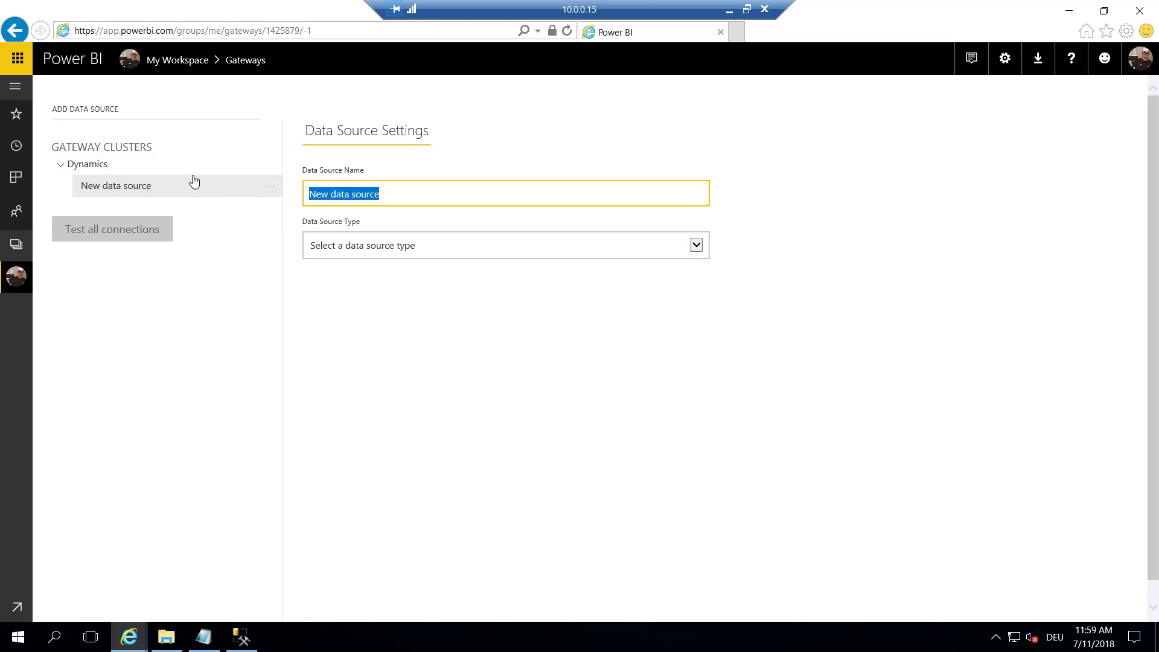
# Name the data source AxDW and set its type to SQL Server
pyautogui.write('AxDW')
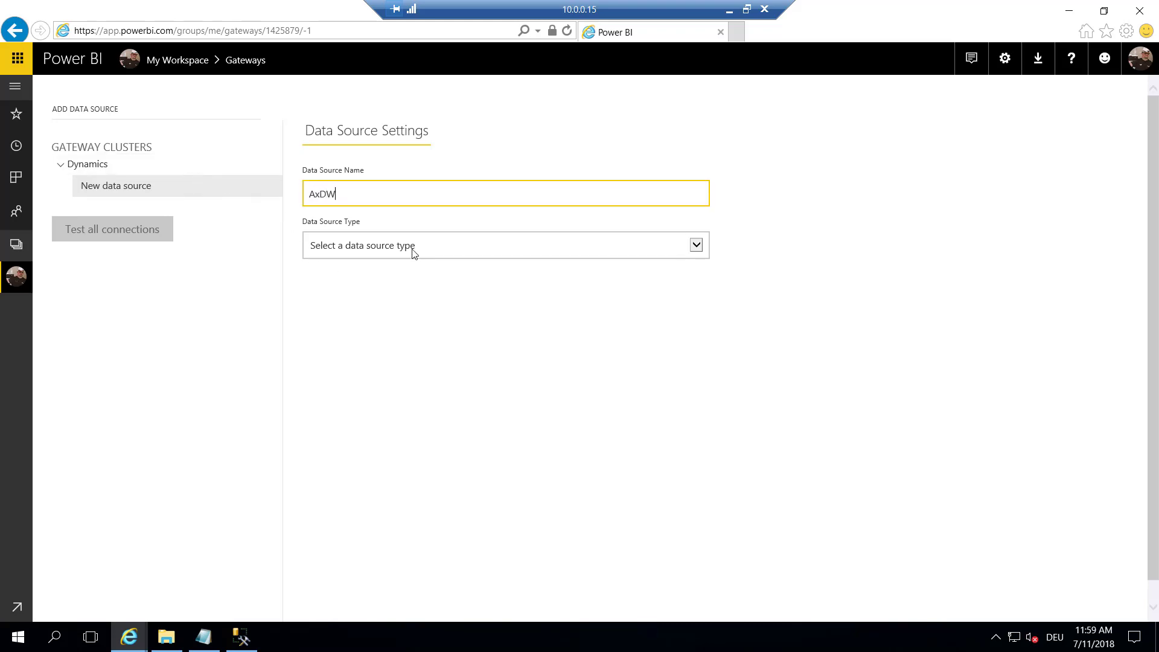
pyautogui.click(412, 247)
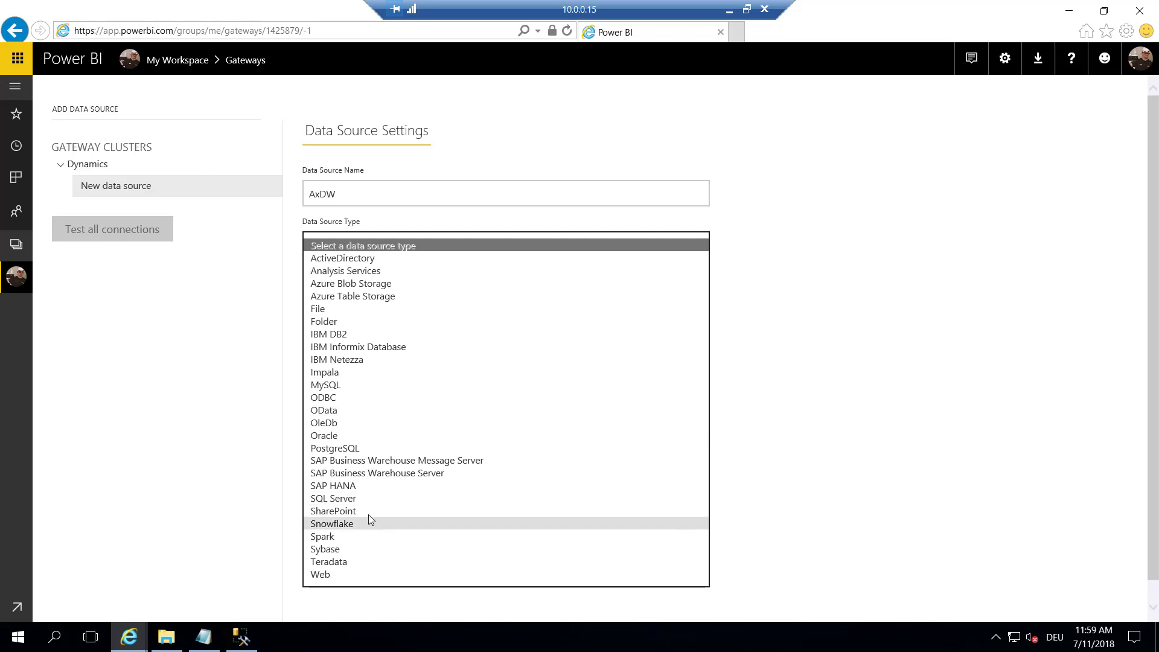
pyautogui.click(364, 502)
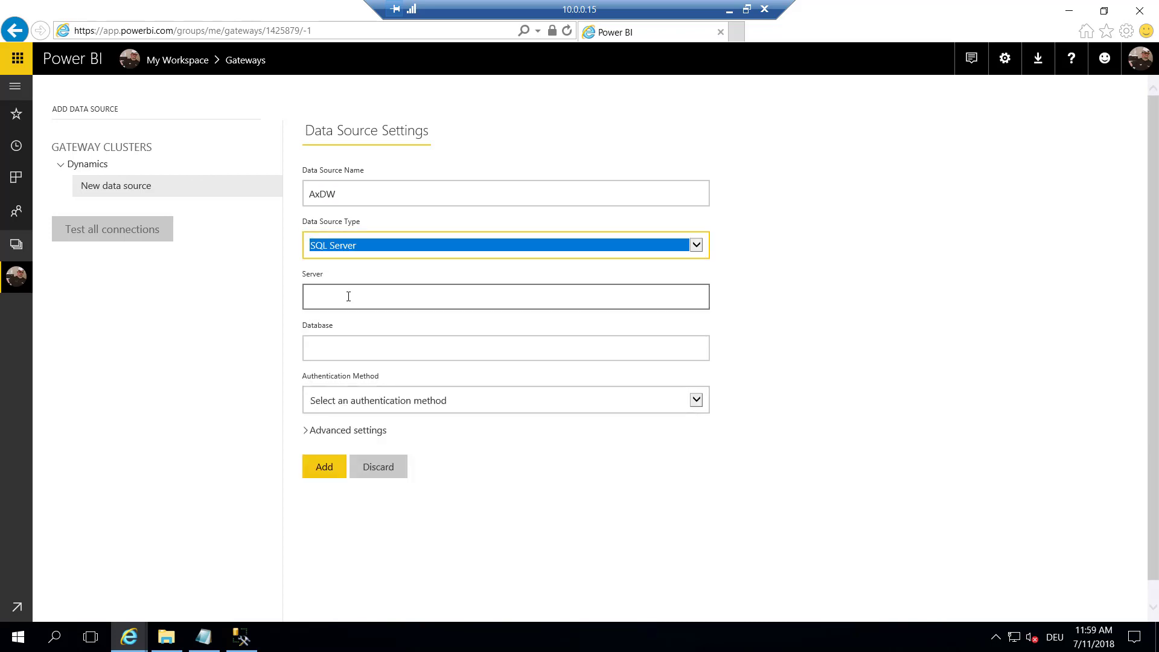
# Set server MININT-F36S5EH, database AxDW, and Basic authentication
pyautogui.click(348, 296)
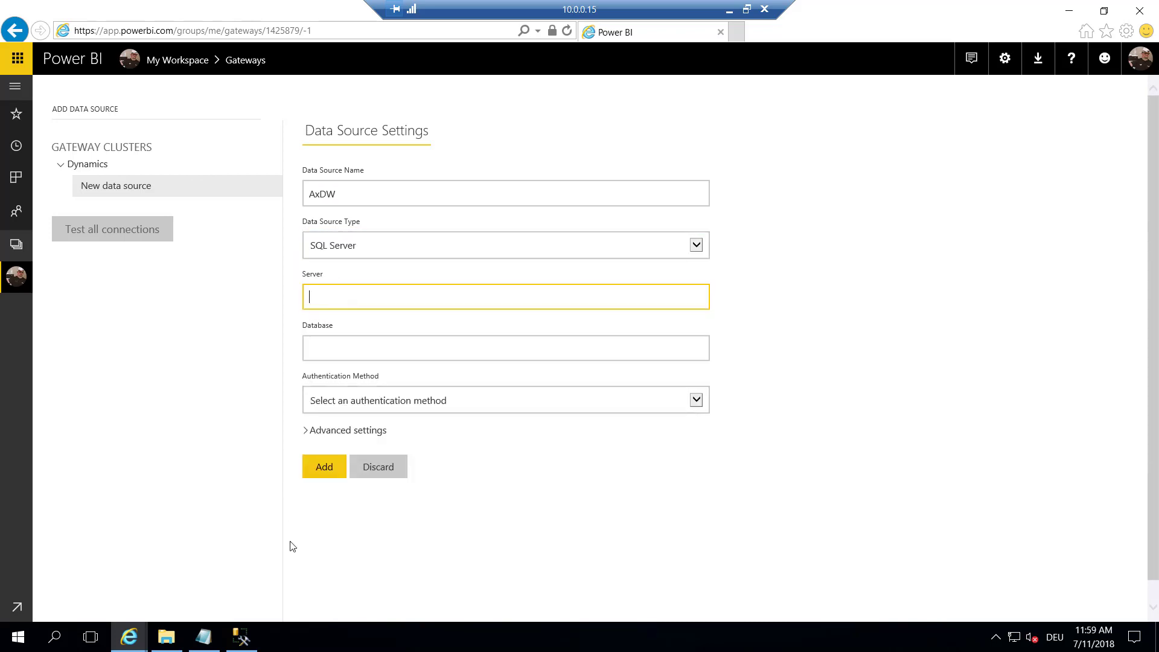
pyautogui.click(249, 645)
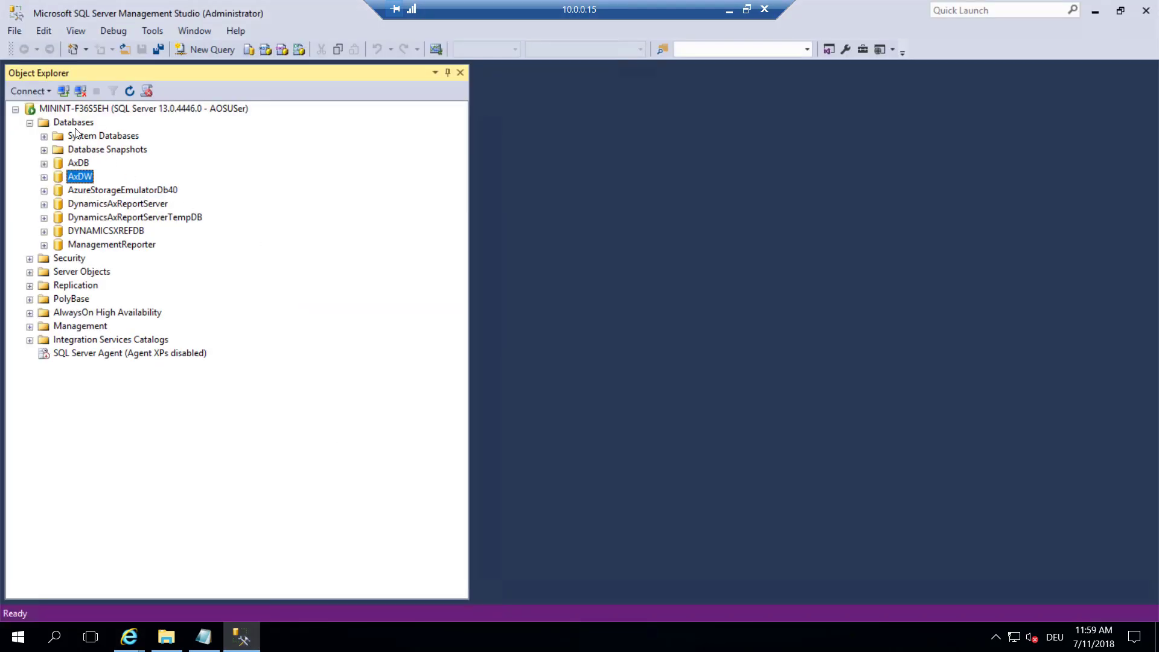
pyautogui.click(29, 94)
pyautogui.click(23, 107)
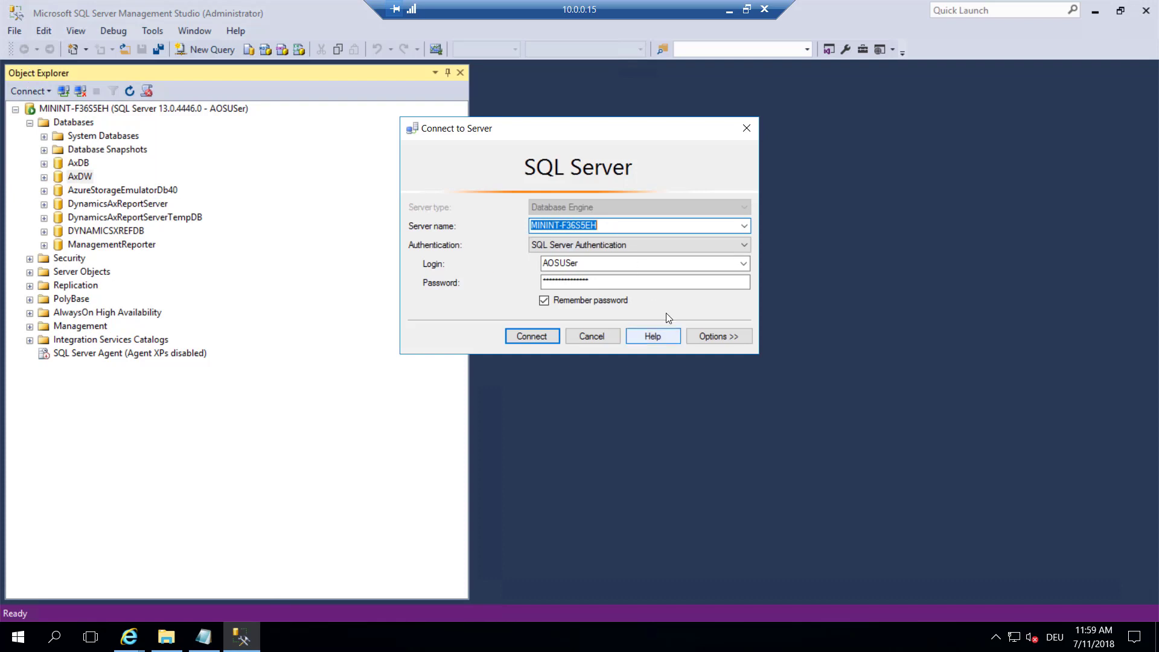
pyautogui.click(128, 637)
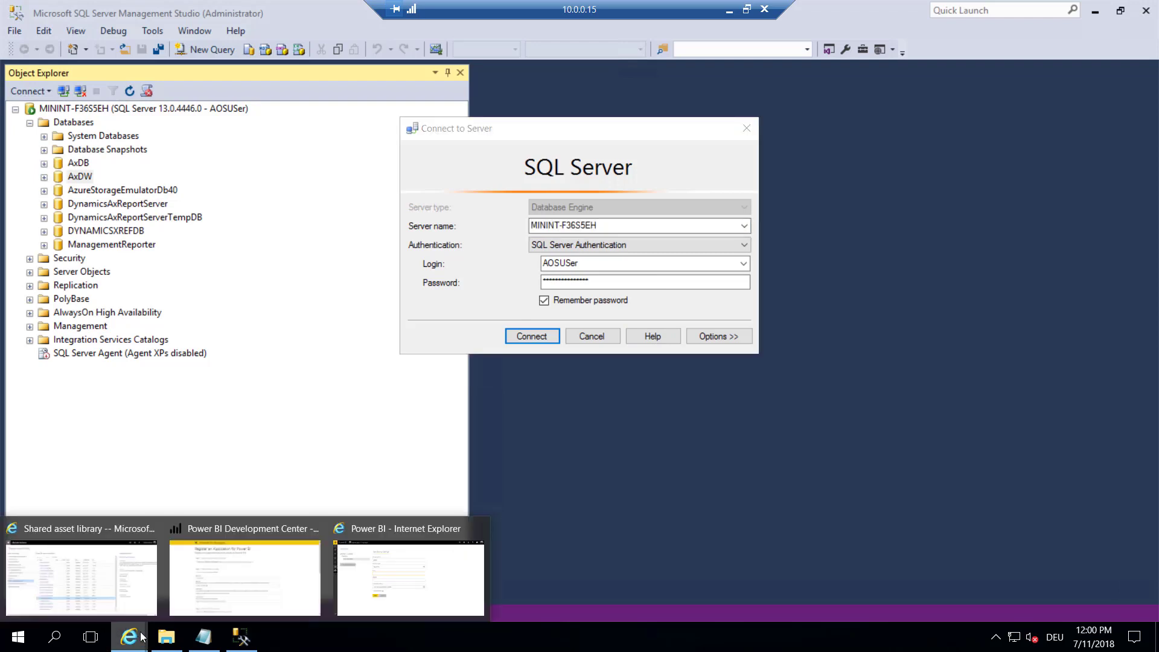
pyautogui.click(395, 584)
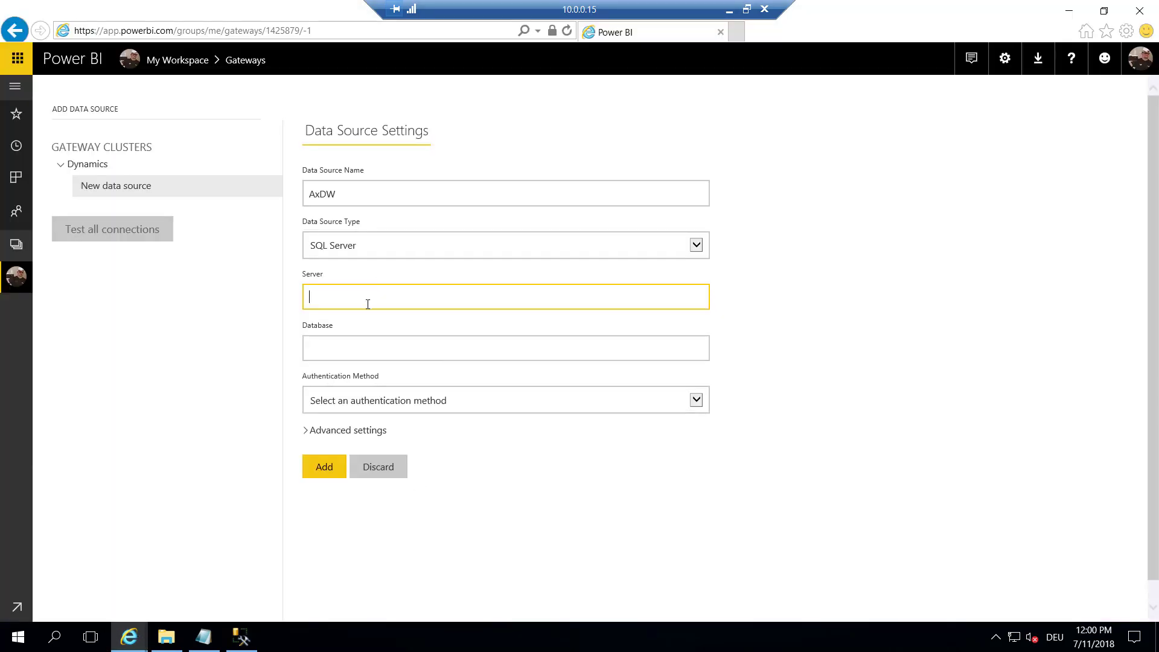
pyautogui.write('MININT-F36S5EH')
pyautogui.click(386, 345)
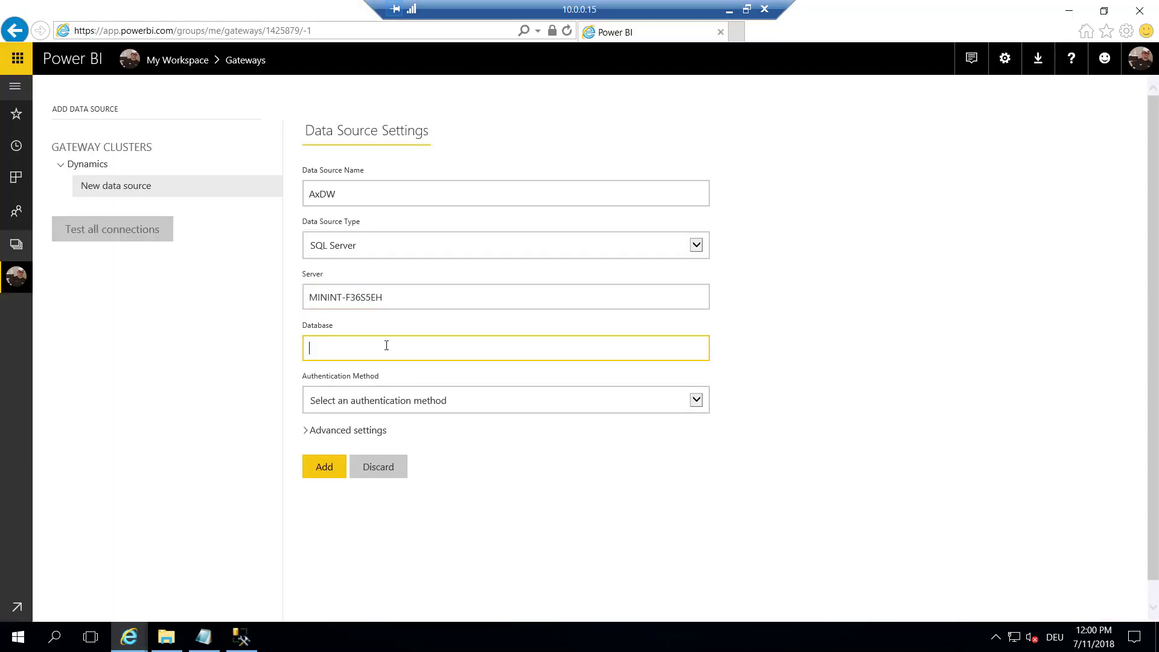
pyautogui.write('AxDW')
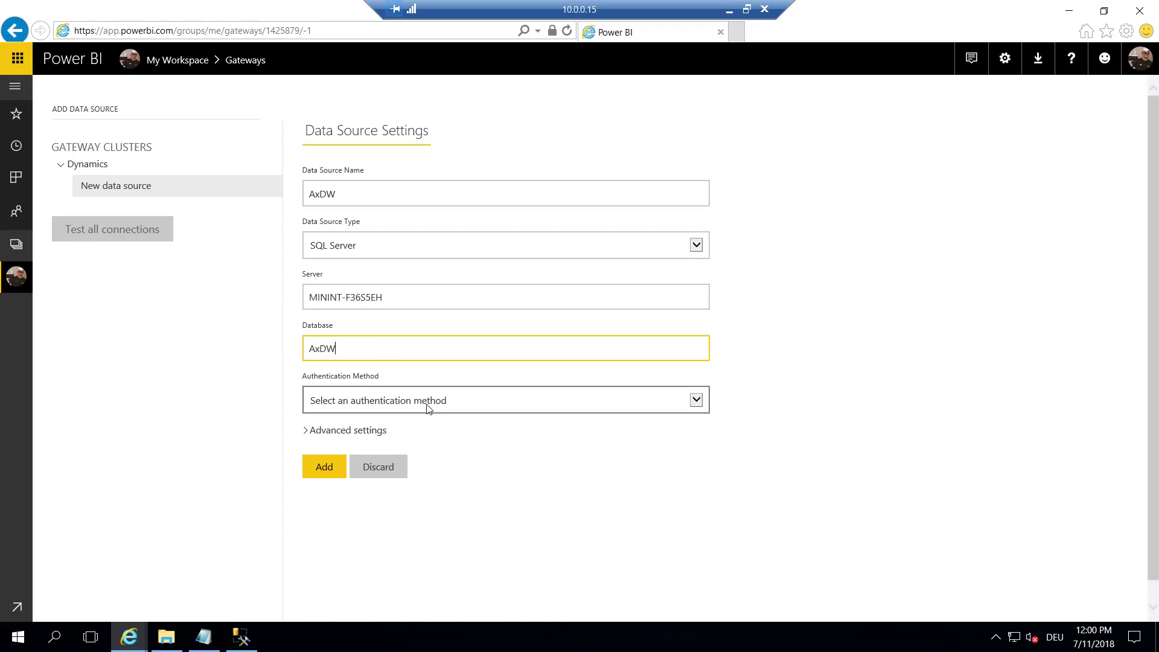
pyautogui.click(428, 408)
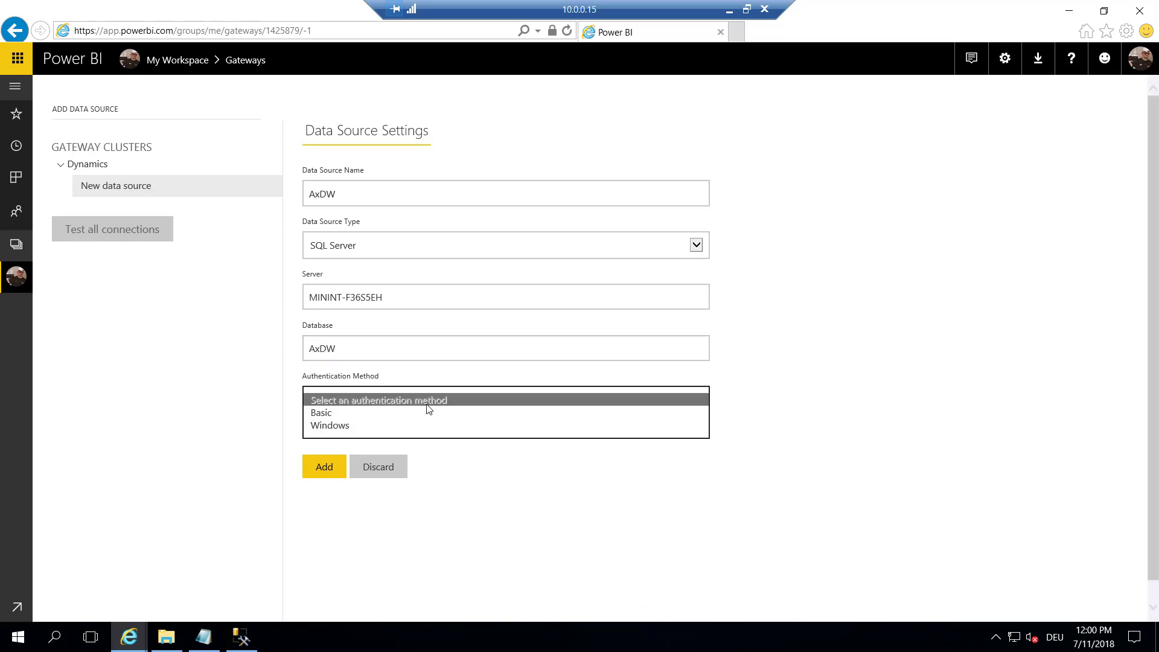
pyautogui.click(331, 414)
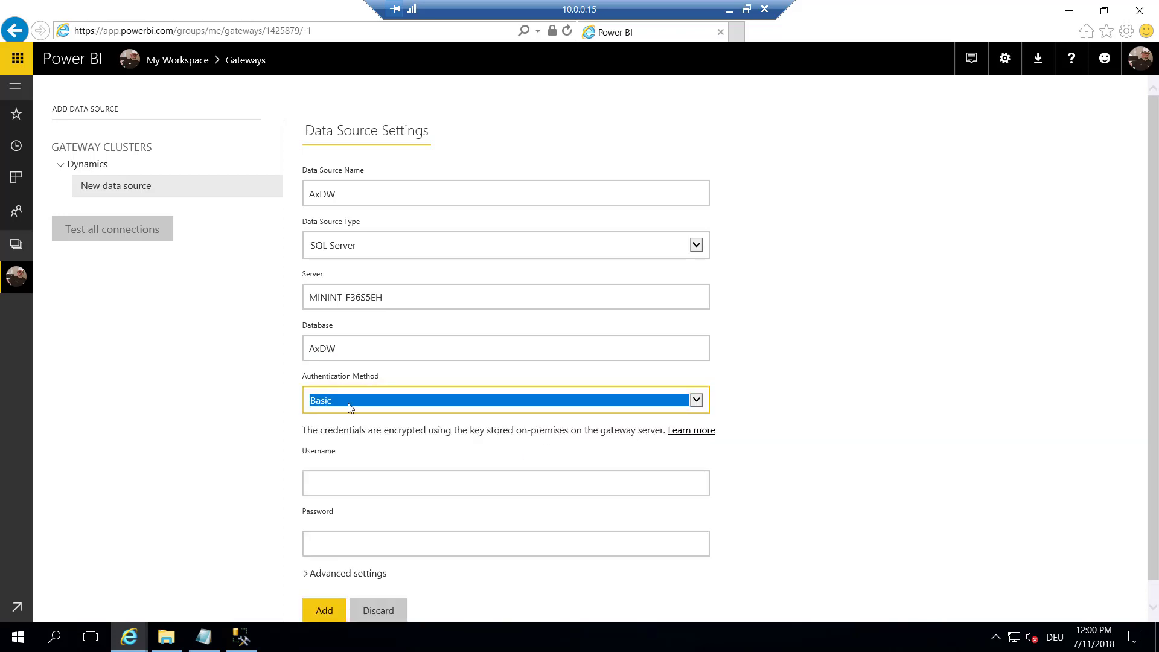
# Paste the SQL login name and password from the notes into the credential fields
pyautogui.click(334, 489)
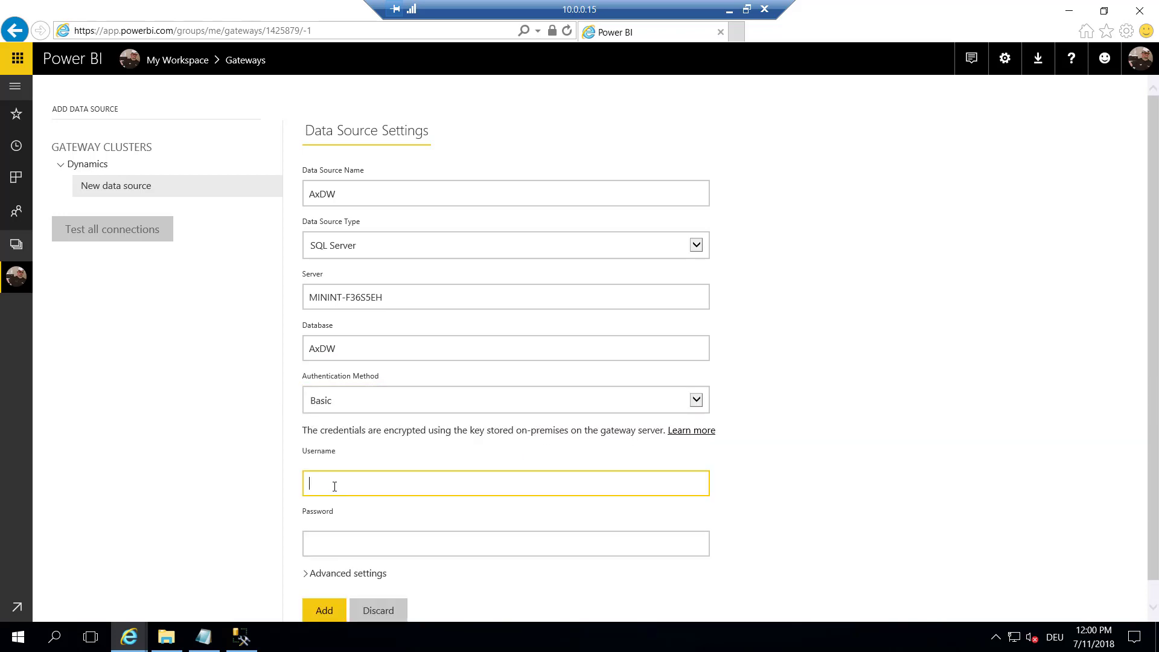
pyautogui.hotkey('alt', 'Tab')
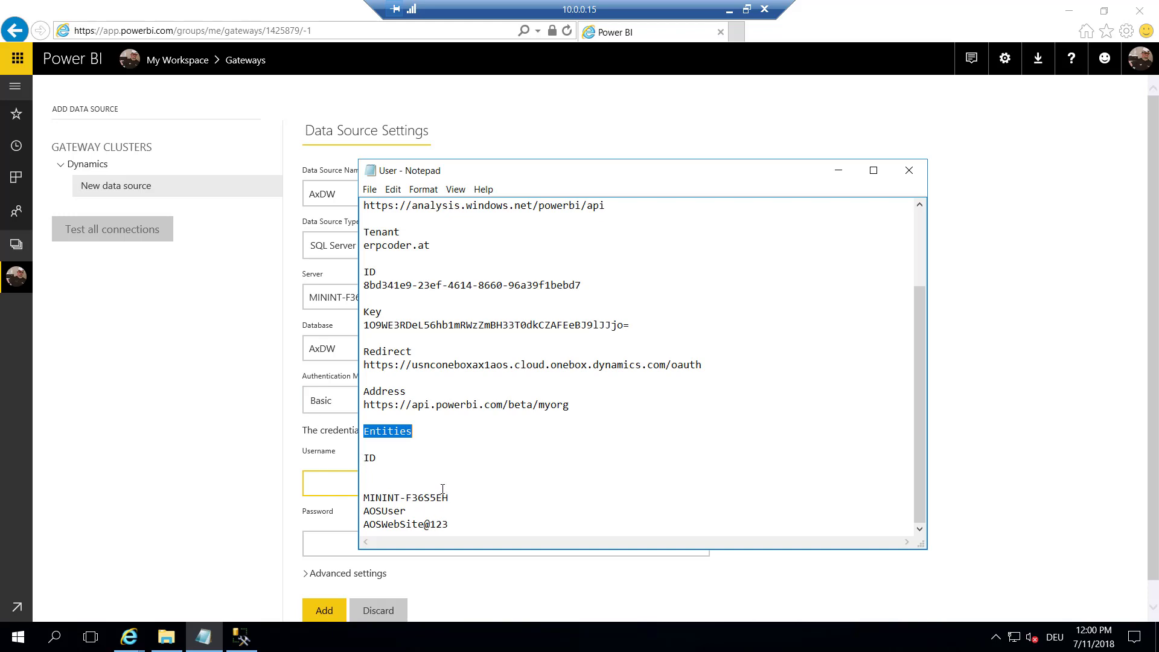
pyautogui.doubleClick(396, 511)
pyautogui.hotkey('ctrl', 'c')
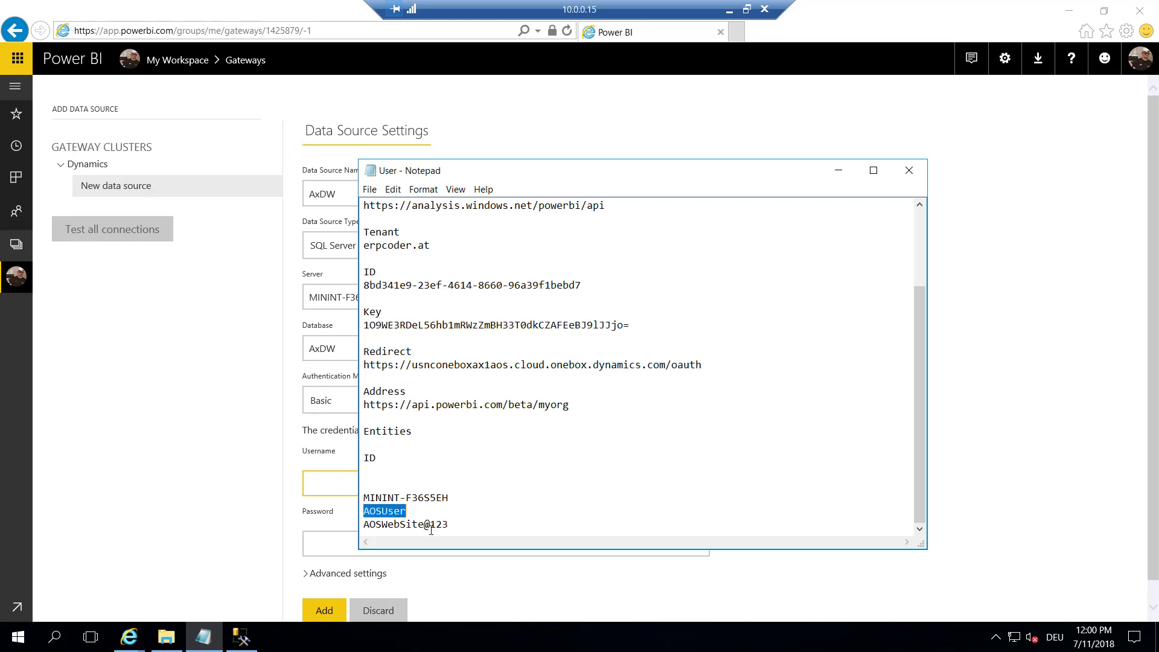
pyautogui.click(307, 485)
pyautogui.hotkey('ctrl', 'v')
pyautogui.click(204, 637)
pyautogui.moveTo(451, 524); pyautogui.dragTo(363, 524)
pyautogui.click(336, 546)
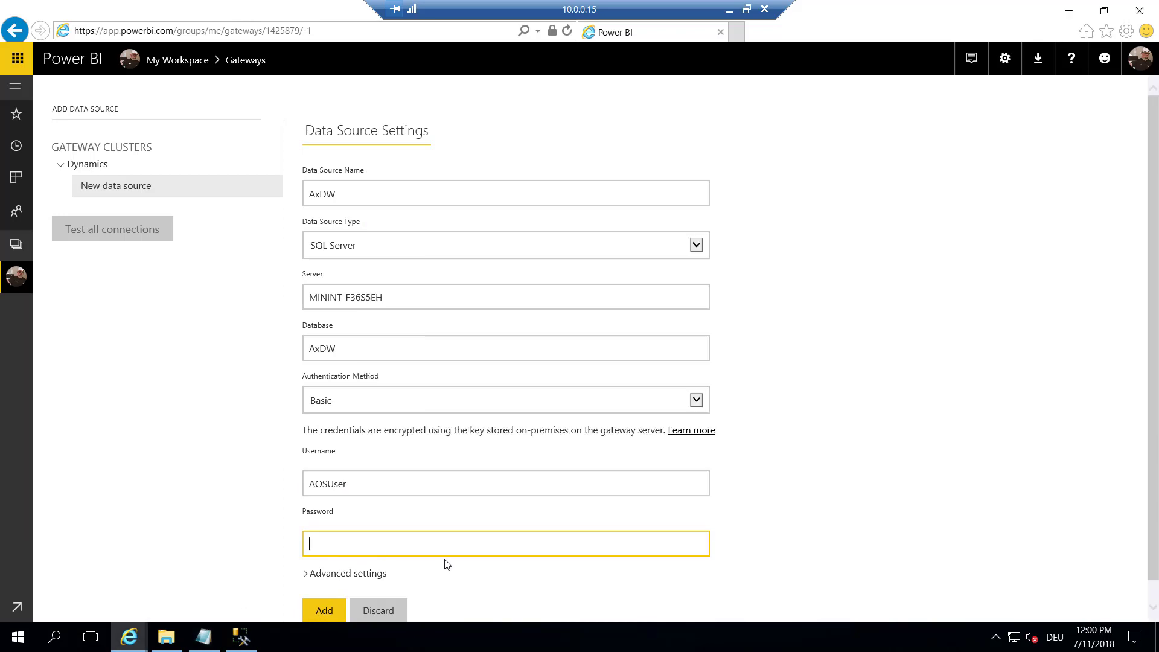
pyautogui.hotkey('ctrl', 'v')
pyautogui.scroll(-2, 407, 471)
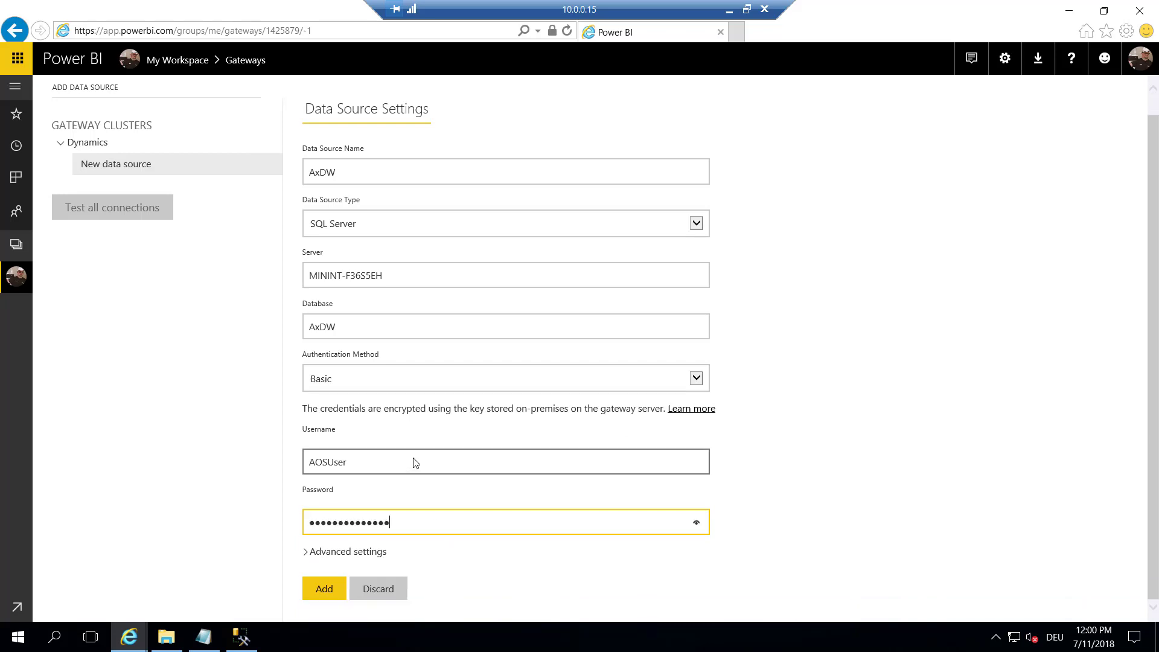
# Add the AxDW data source and confirm it reports Connection Successful
pyautogui.click(326, 589)
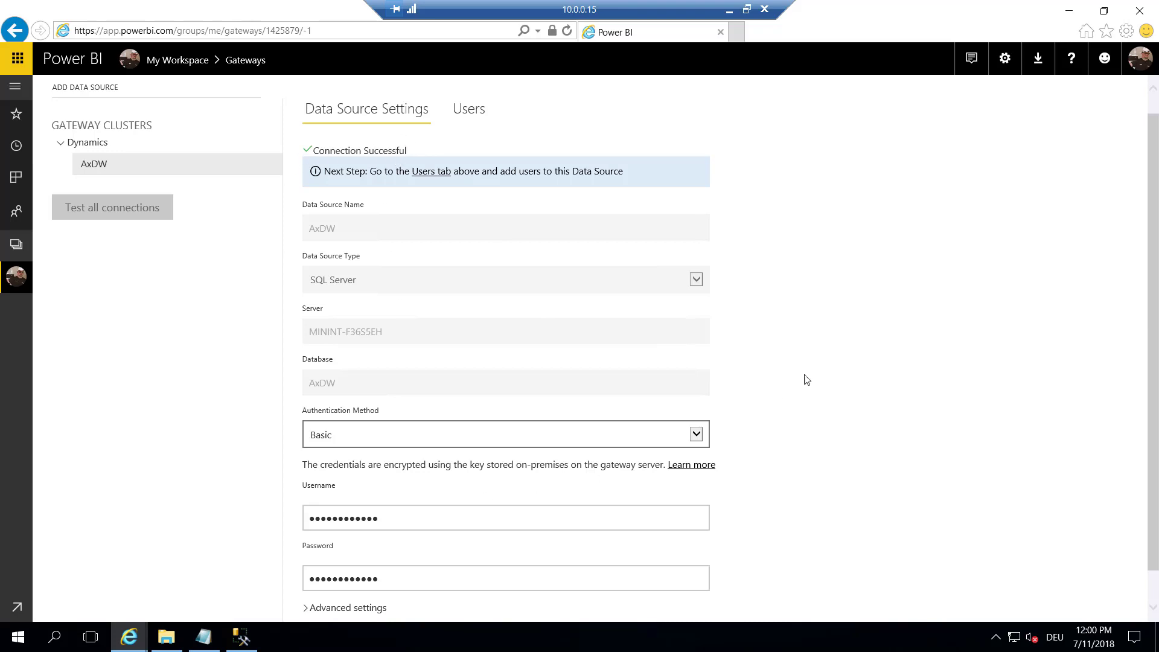
pyautogui.scroll(-1, 792, 329)
pyautogui.scroll(2, 794, 329)
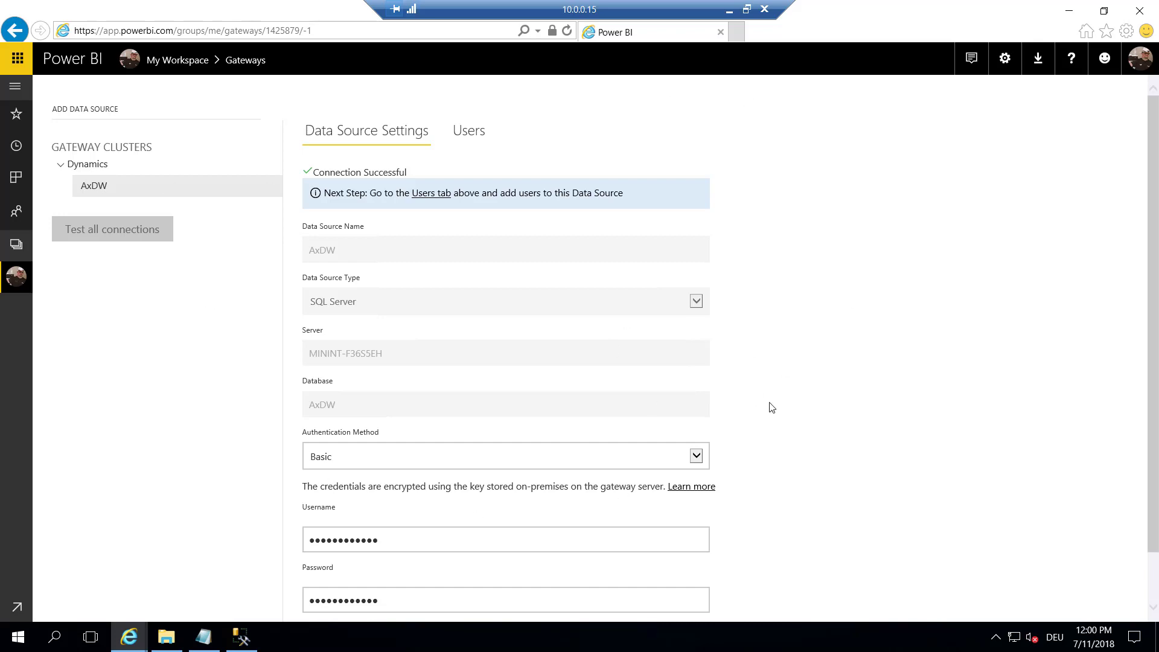
# Close both browser windows and dismiss Management Studio's Connect to Server dialog
pyautogui.click(1136, 15)
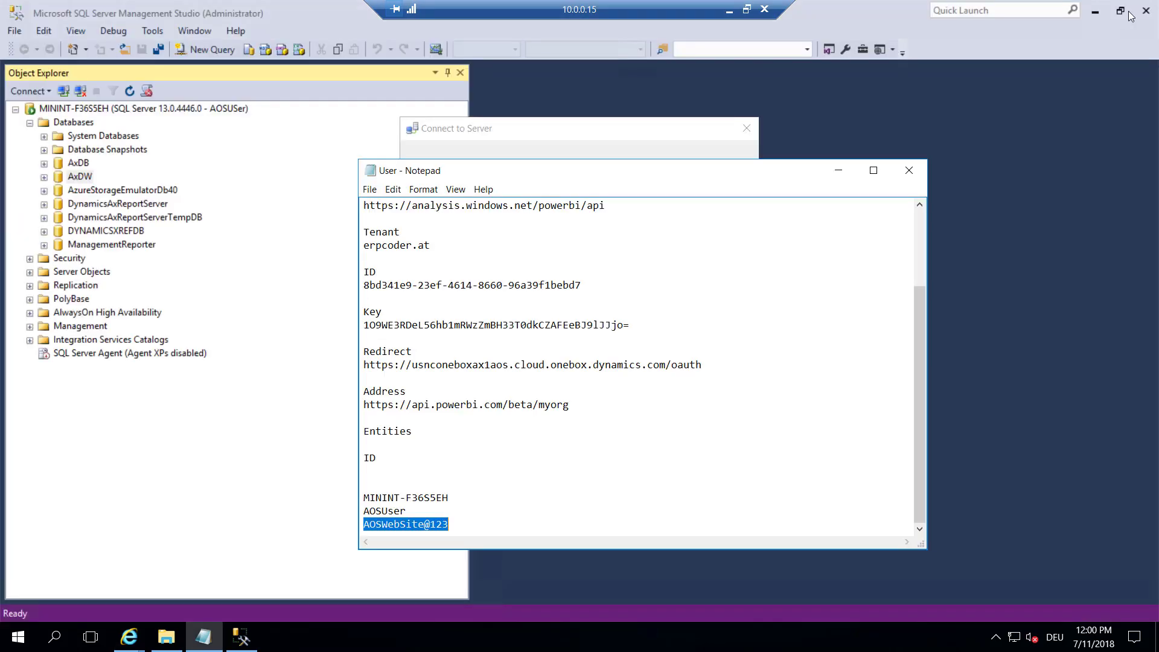
pyautogui.click(129, 637)
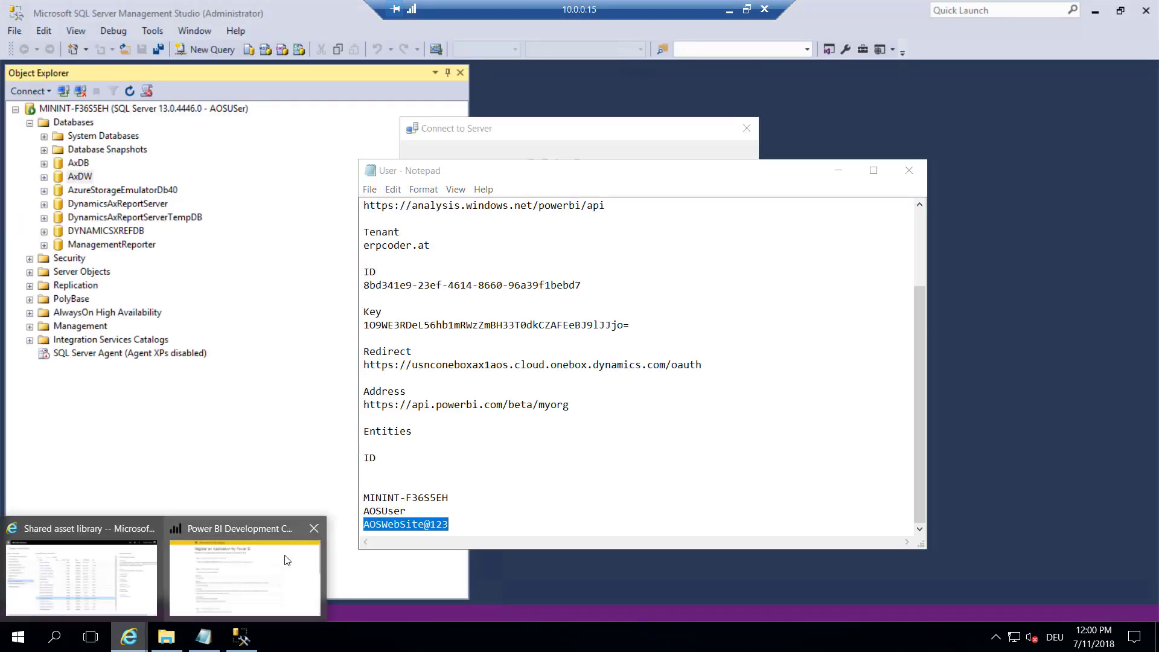
pyautogui.click(322, 530)
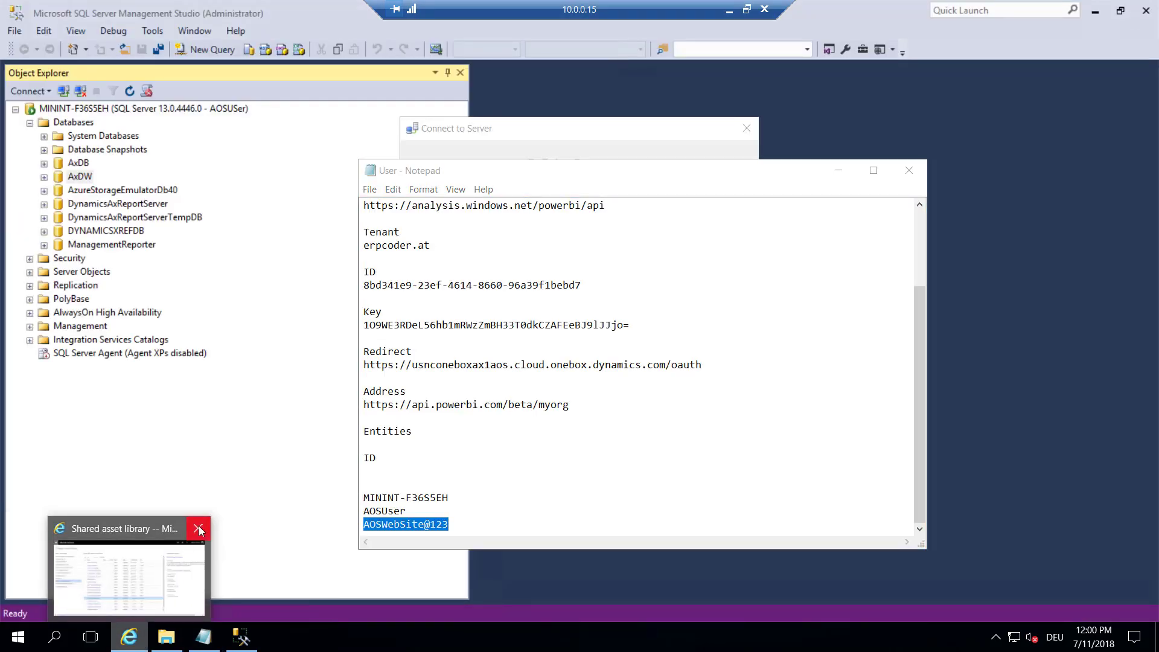
pyautogui.click(606, 130)
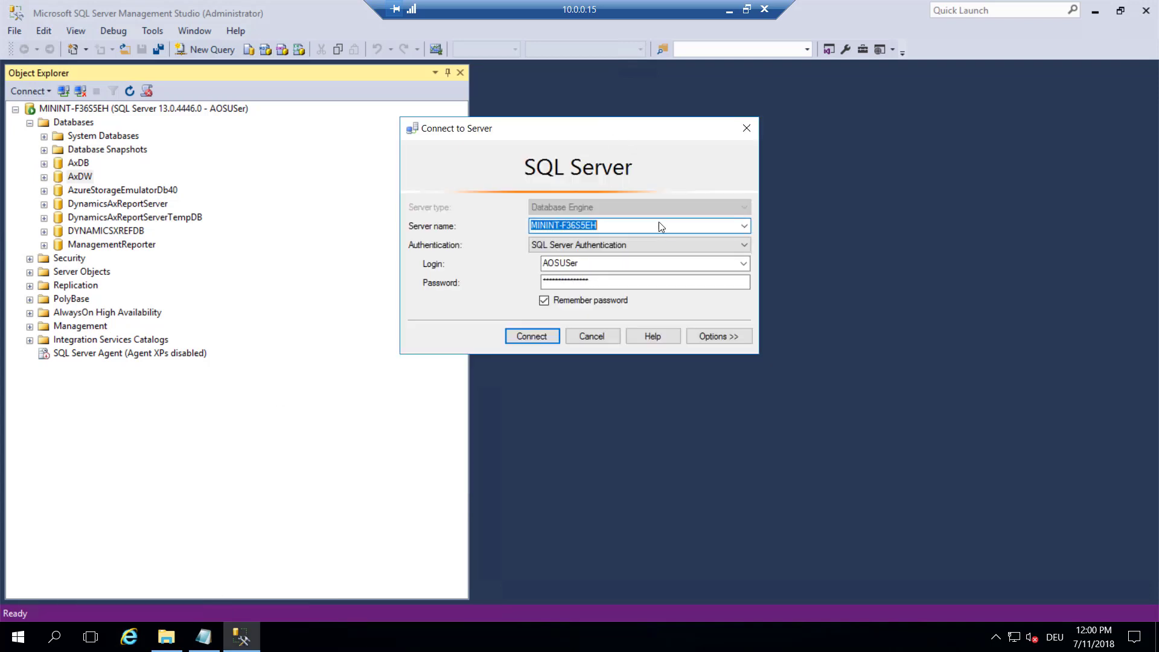
pyautogui.click(594, 339)
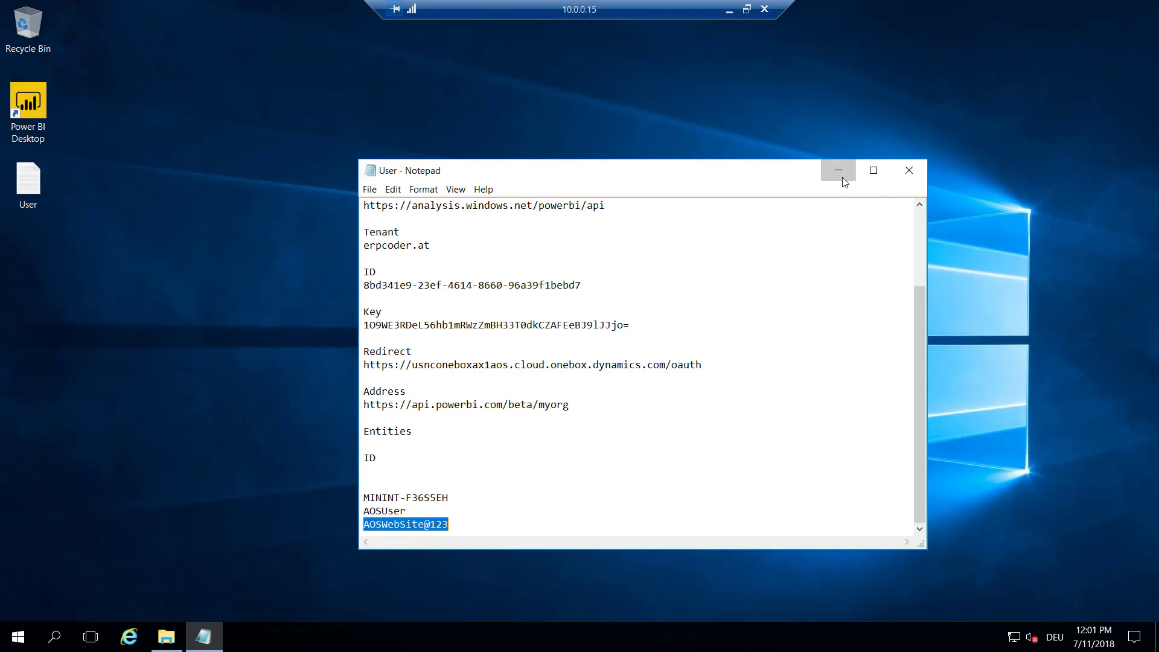
# Open the Financial performance .pbix from Downloads, continuing with own credentials
pyautogui.click(838, 171)
pyautogui.click(167, 637)
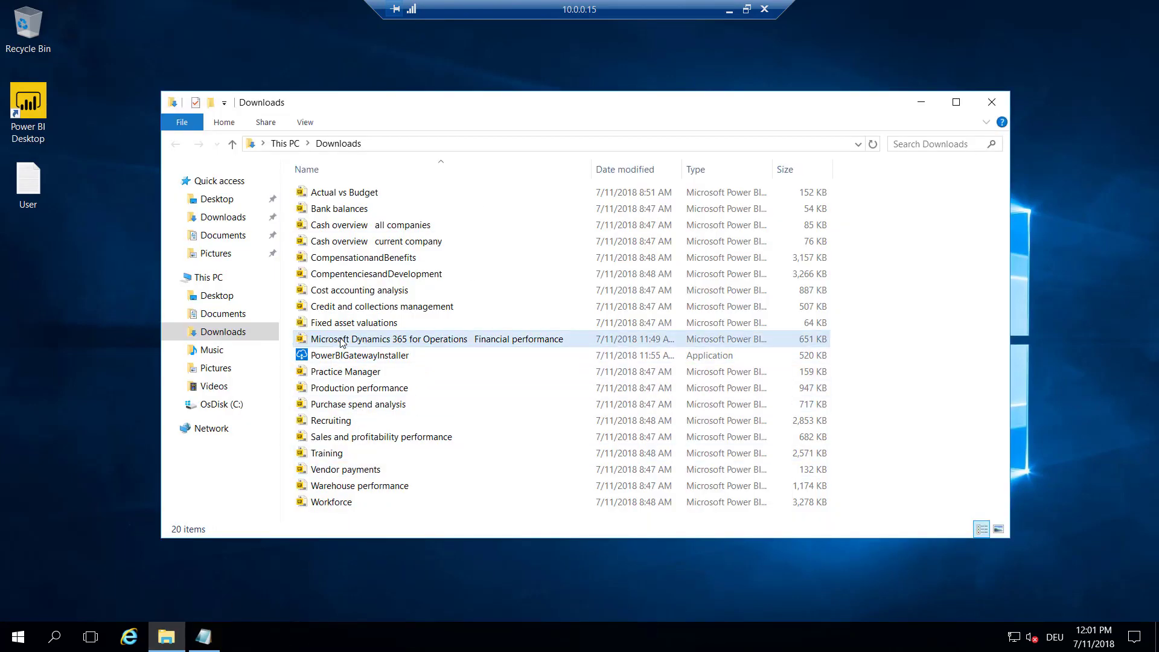
pyautogui.click(431, 342)
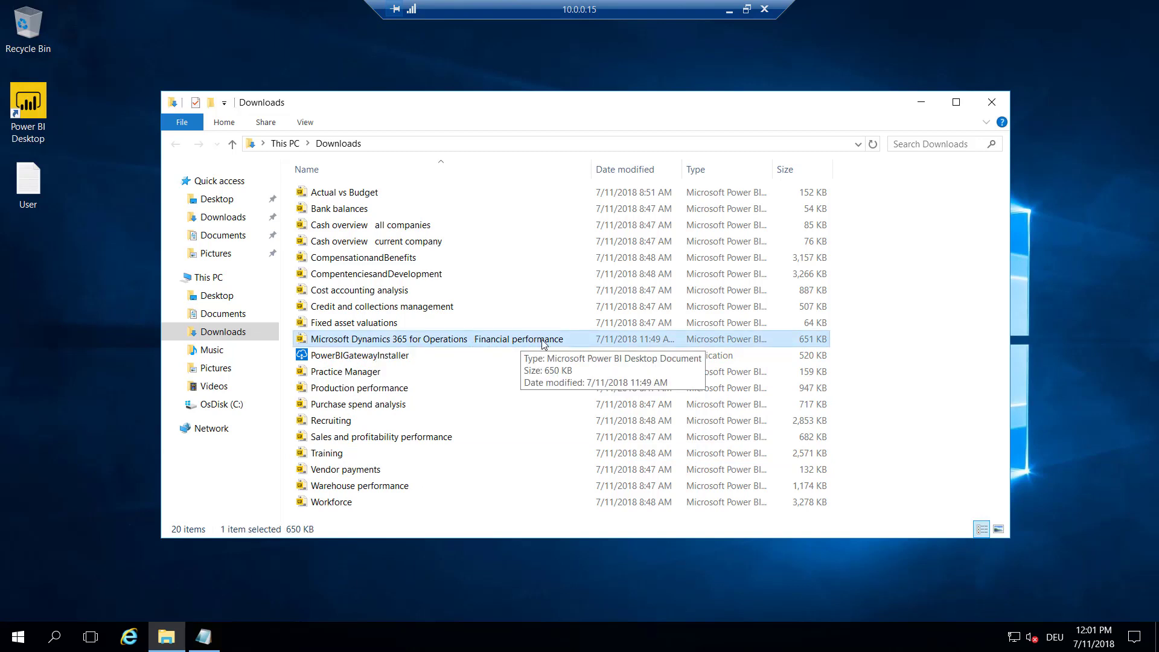
pyautogui.doubleClick(555, 342)
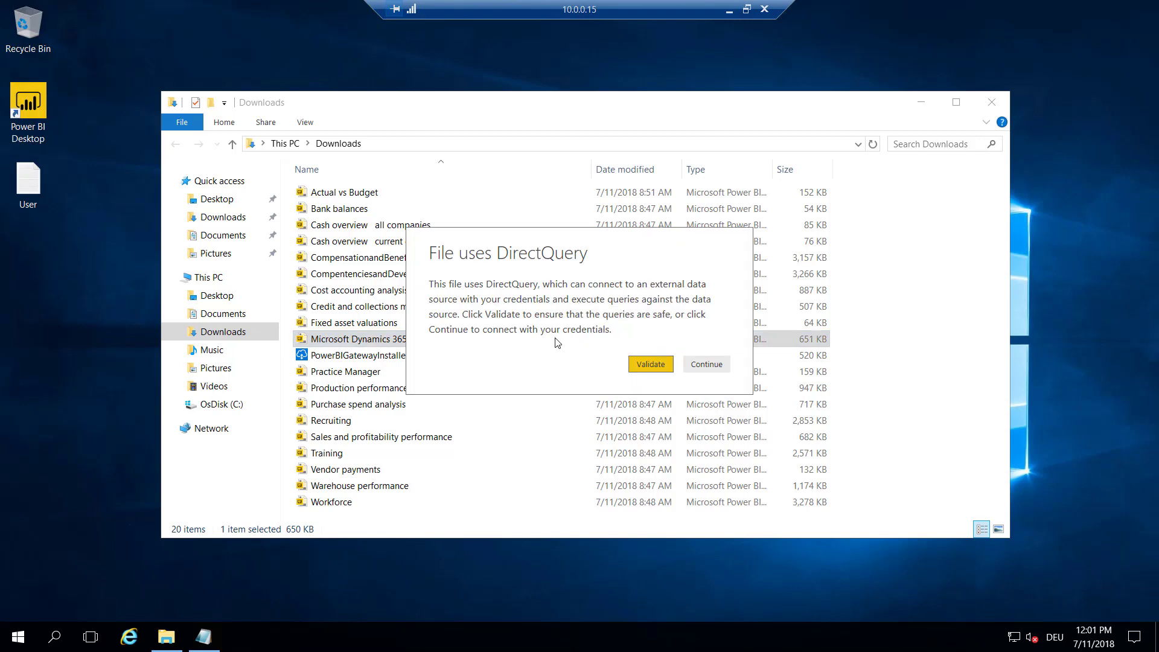
pyautogui.click(695, 370)
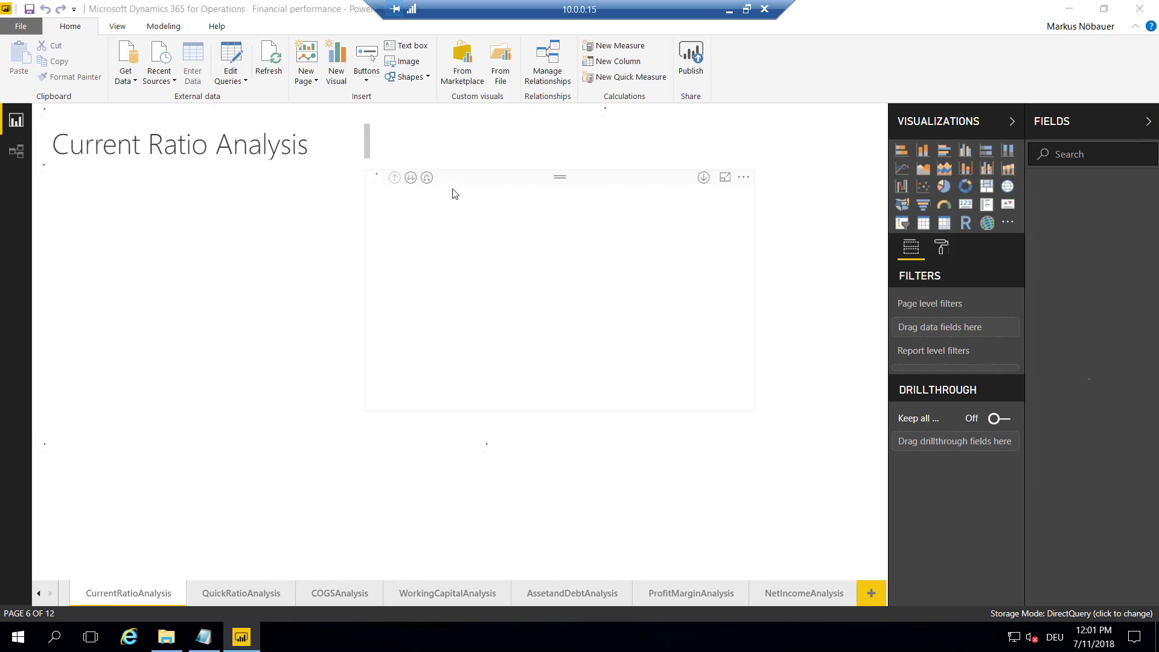
# In the query editor's data source settings, choose to change the frxp01290caolso;AxDW source
pyautogui.click(234, 56)
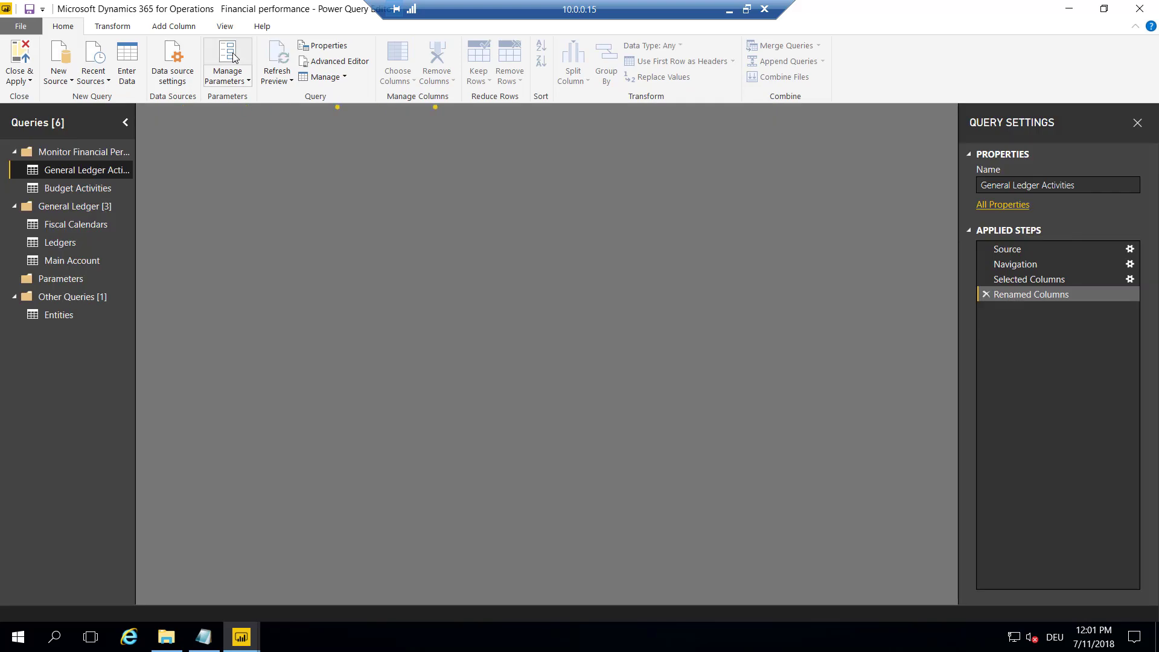
pyautogui.click(172, 73)
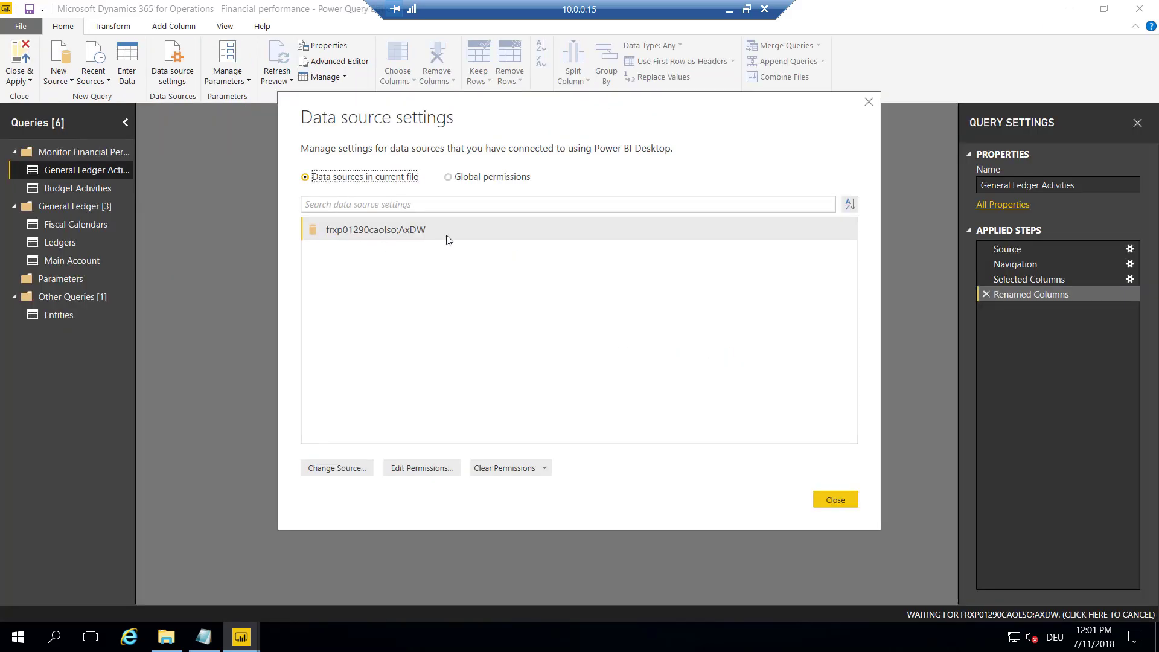
pyautogui.rightClick(448, 240)
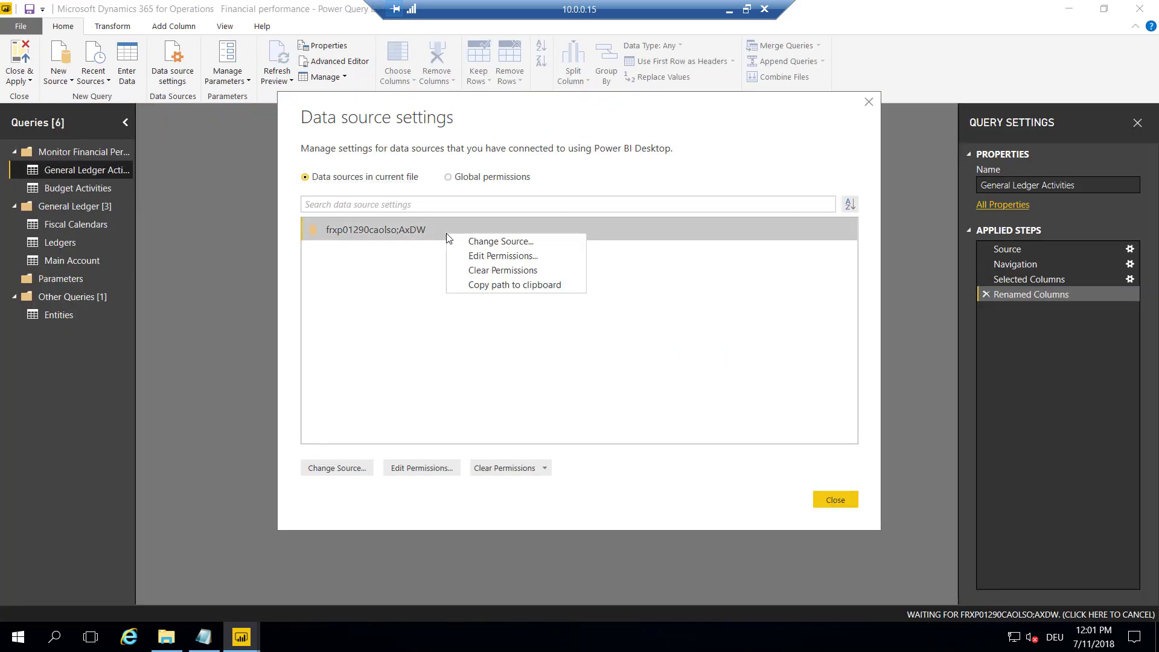
pyautogui.click(494, 242)
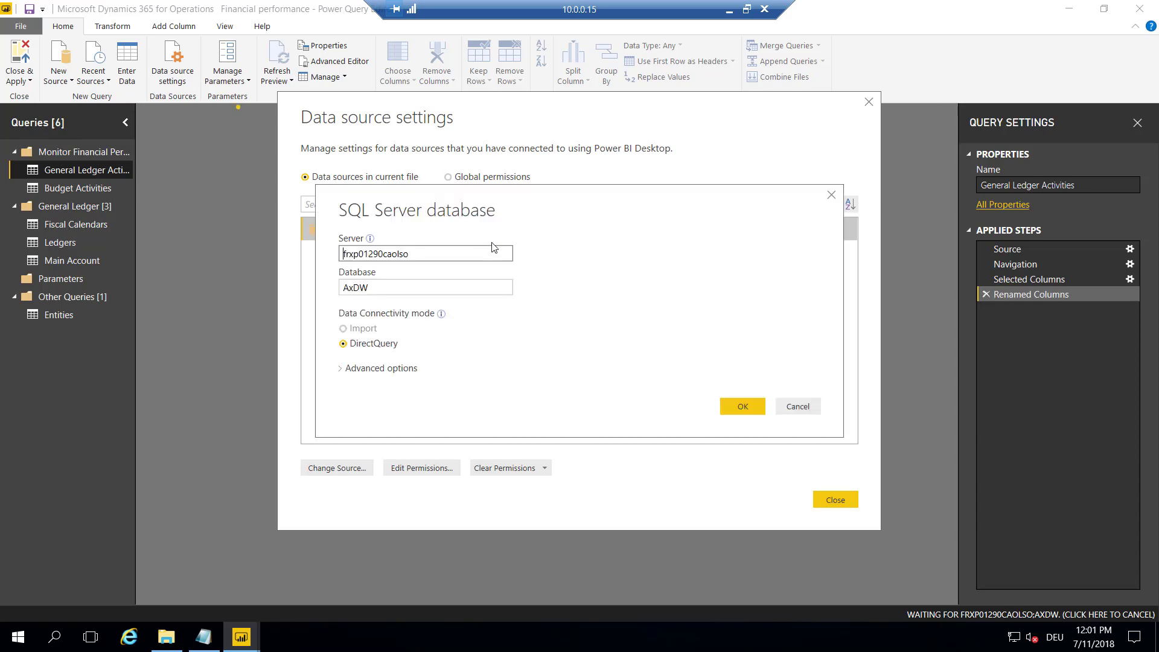
# Replace server frxp01290caolso with MININT-F36S5EH, then Close & Apply the queries
pyautogui.click(164, 638)
pyautogui.click(220, 637)
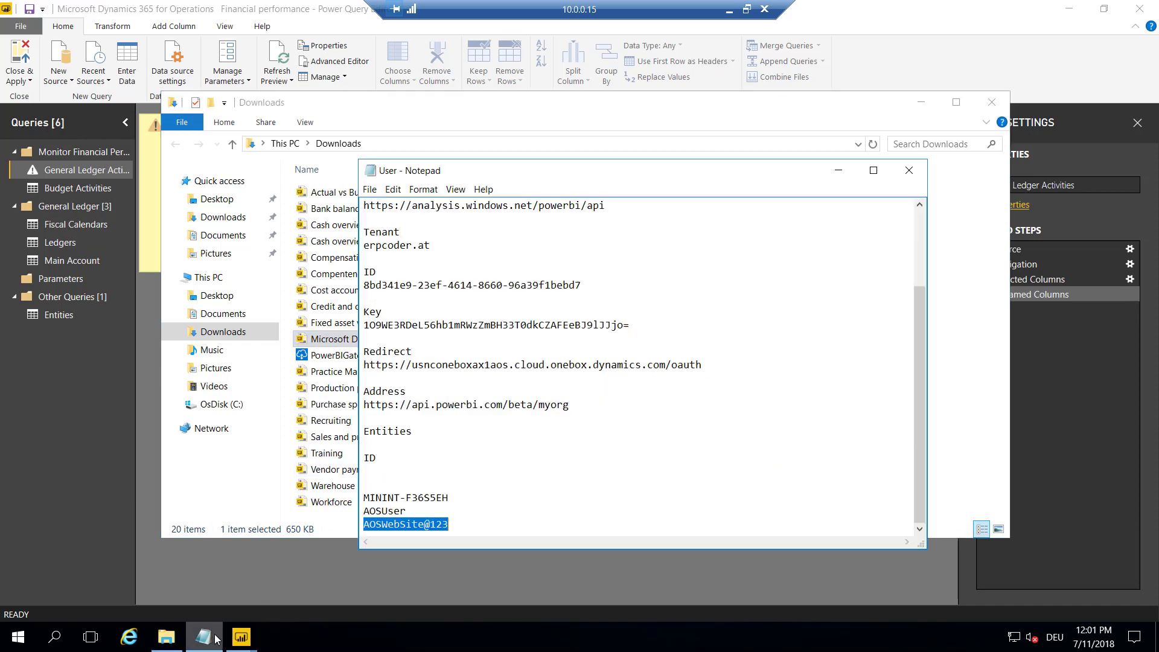
pyautogui.click(388, 499)
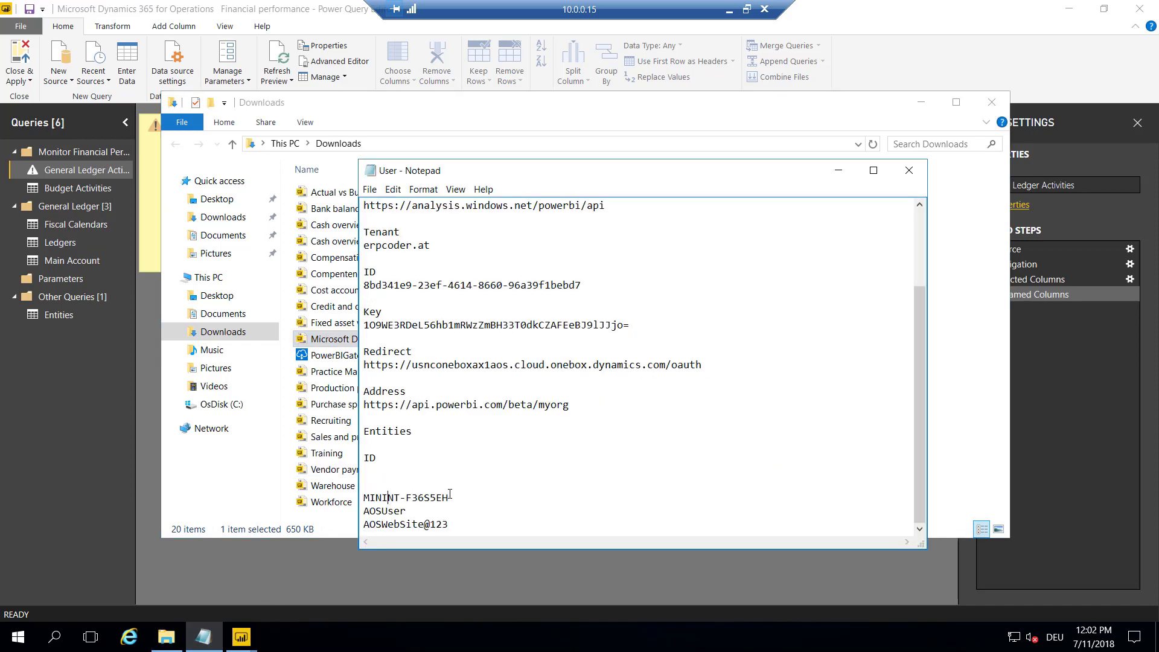
pyautogui.moveTo(450, 498); pyautogui.dragTo(364, 498)
pyautogui.hotkey('ctrl', 'c')
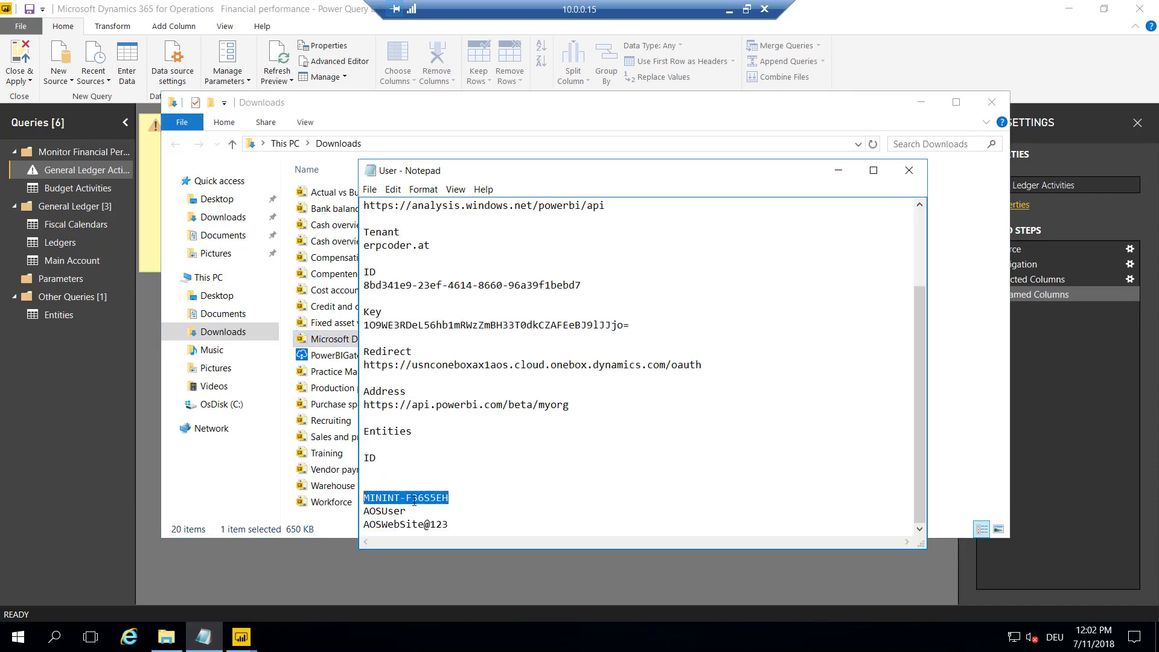
pyautogui.click(839, 170)
pyautogui.click(921, 101)
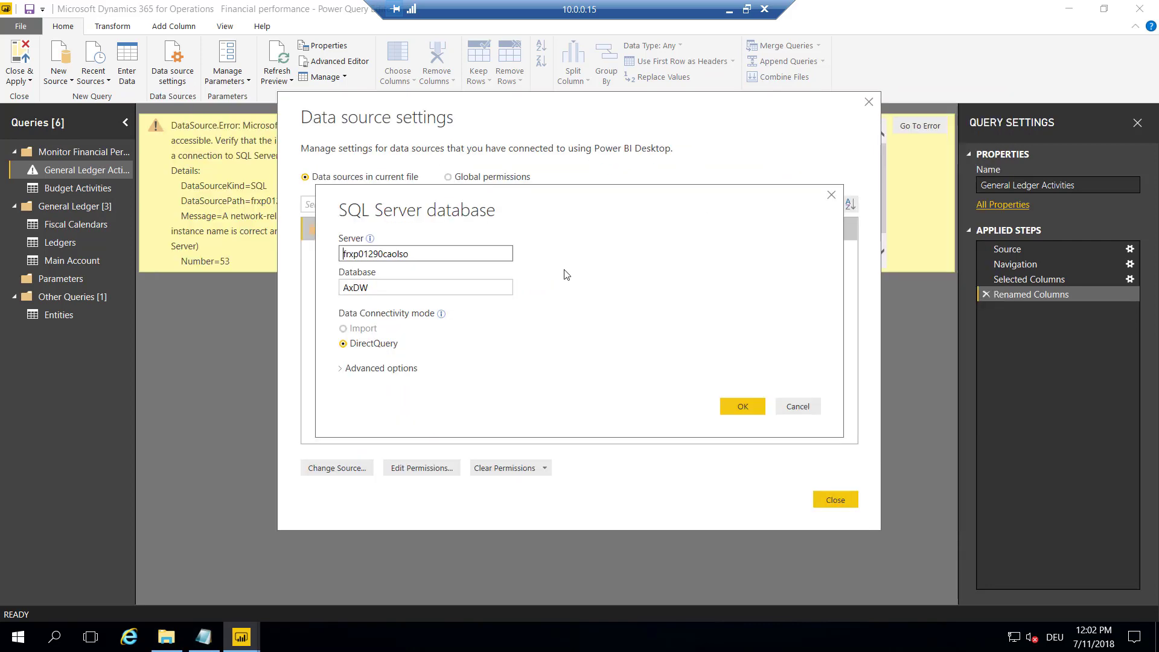
pyautogui.doubleClick(435, 252)
pyautogui.hotkey('ctrl', 'v')
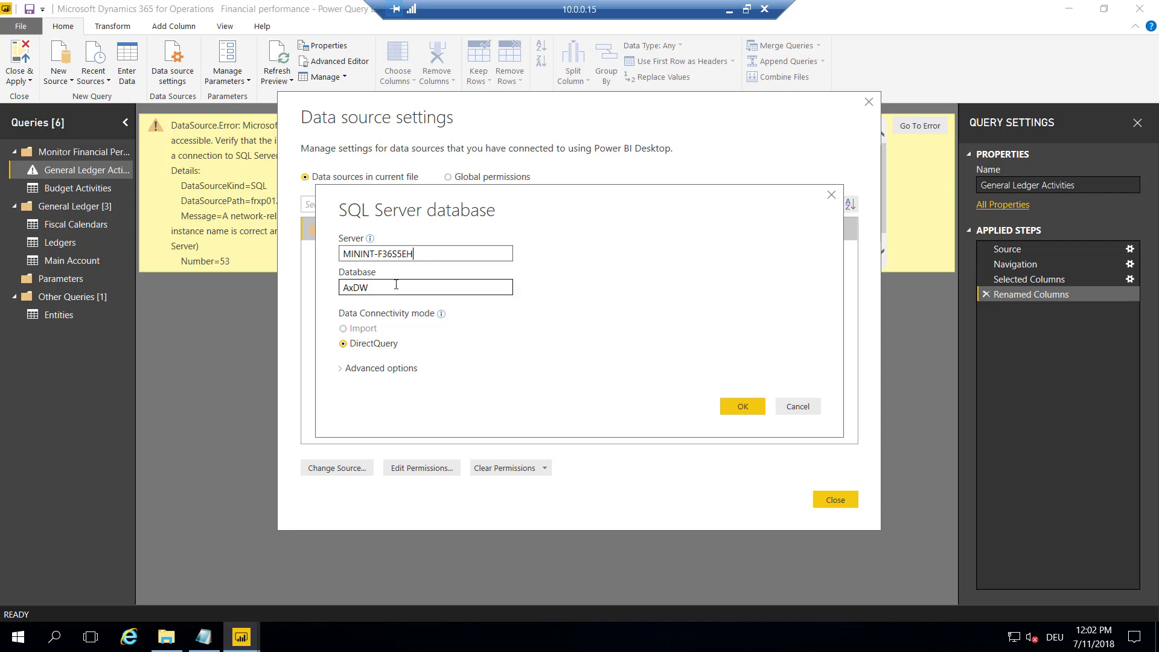
pyautogui.click(462, 287)
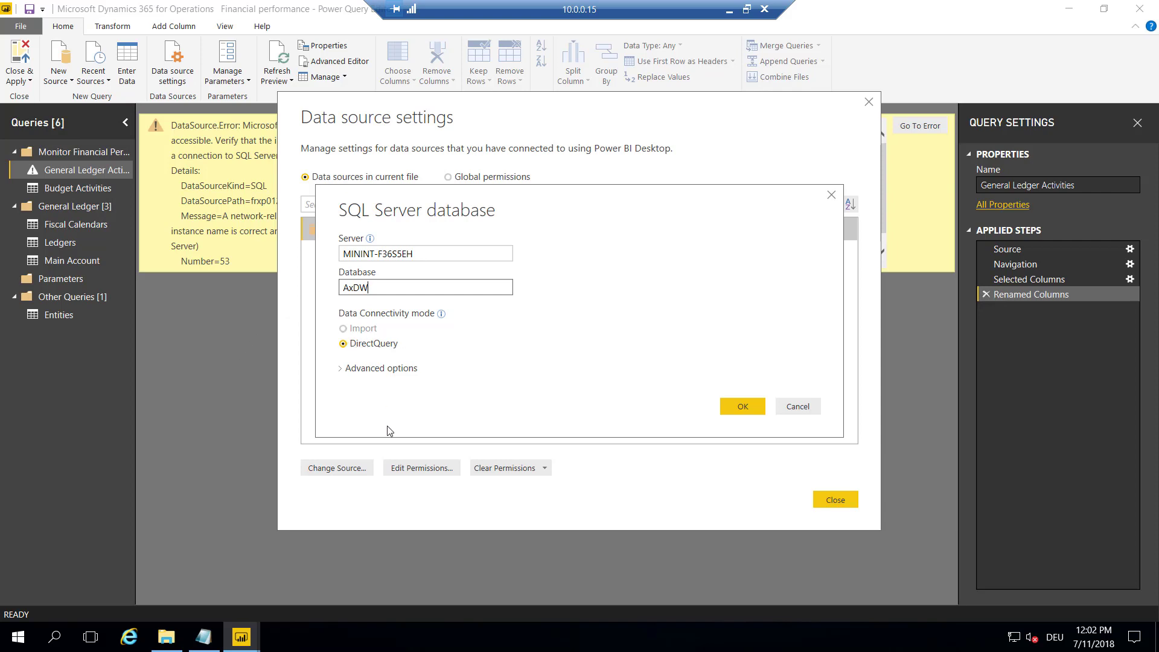
pyautogui.click(741, 409)
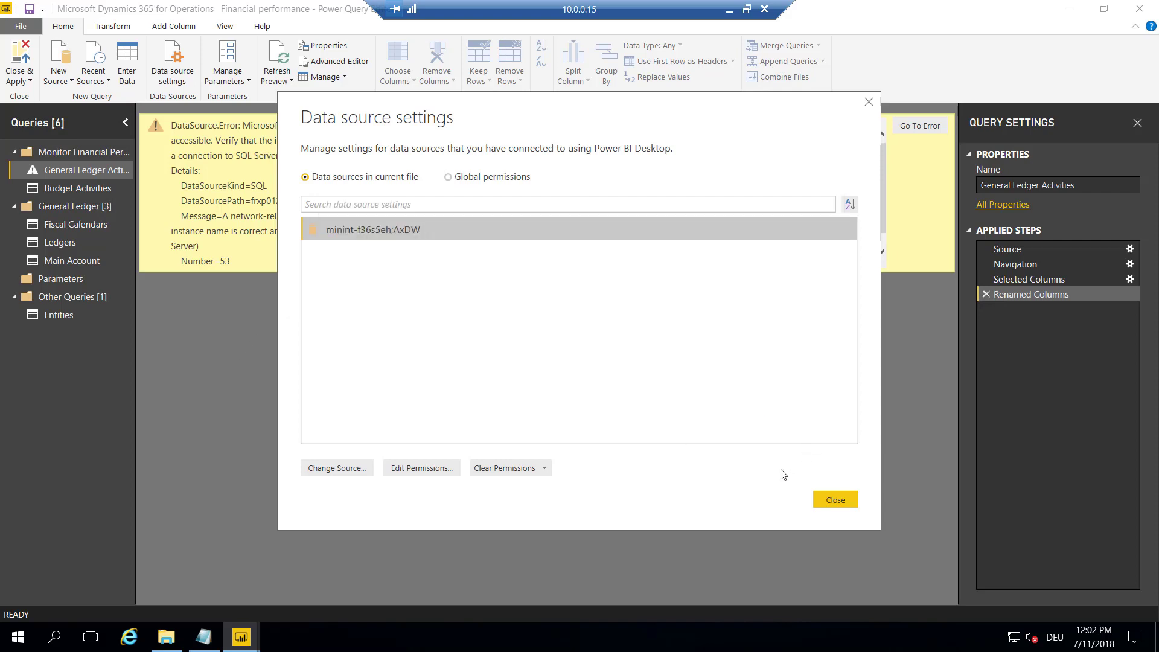
pyautogui.click(830, 498)
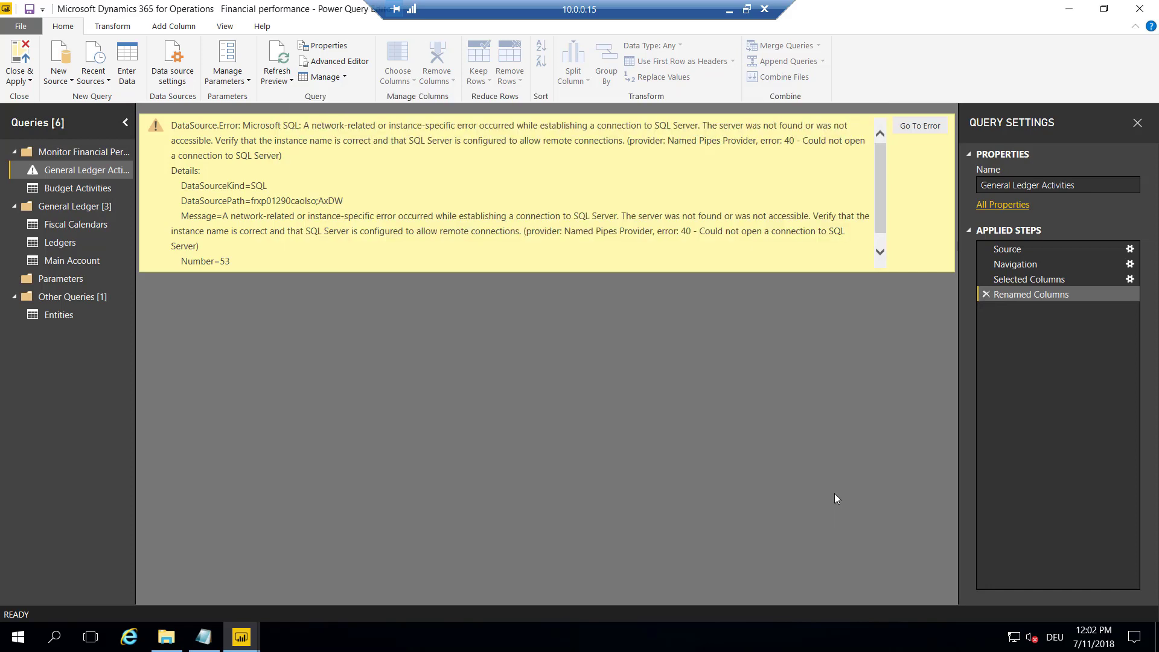
pyautogui.click(16, 61)
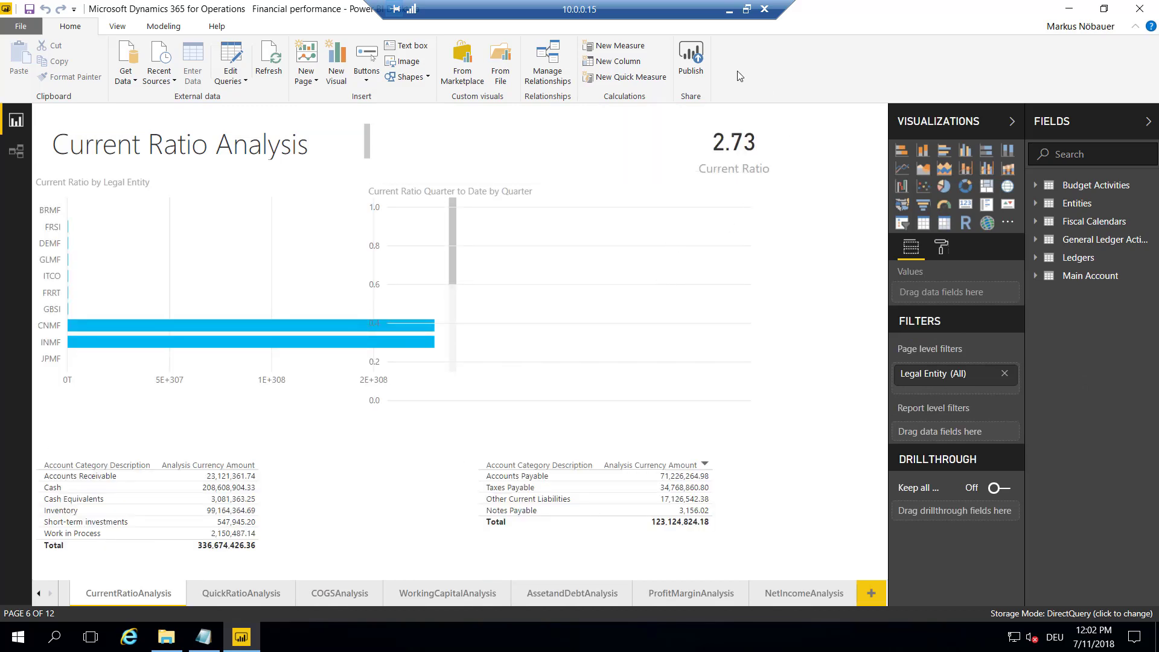
# Save the Financial performance report, publish it to My workspace, and close Power BI Desktop
pyautogui.click(689, 73)
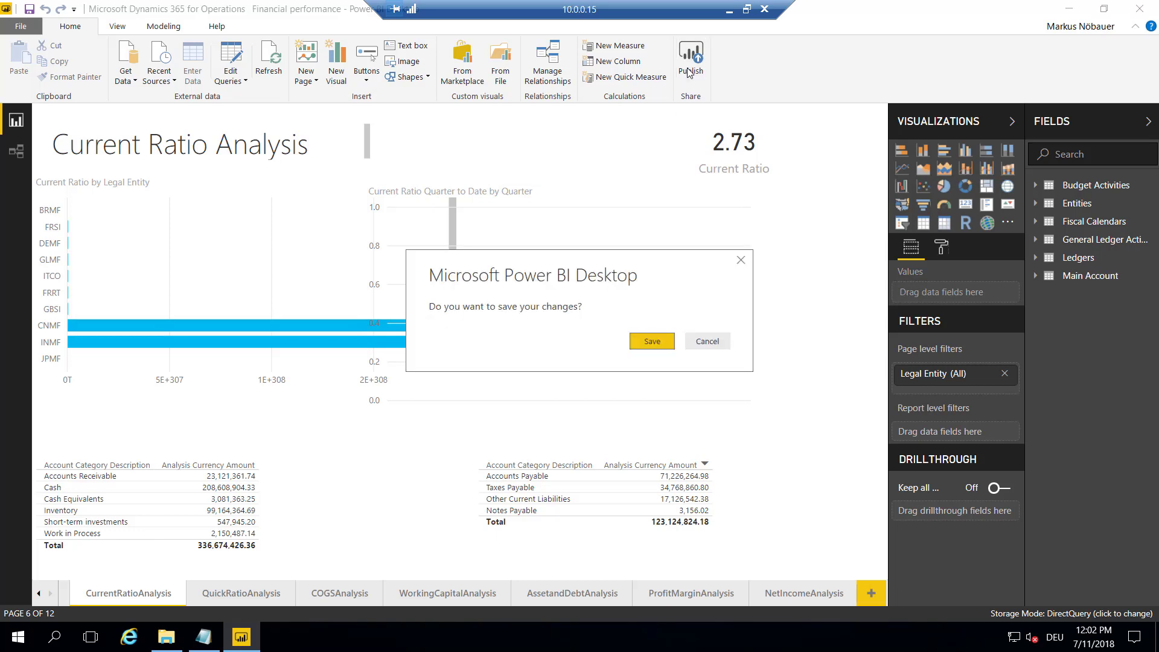
pyautogui.click(650, 342)
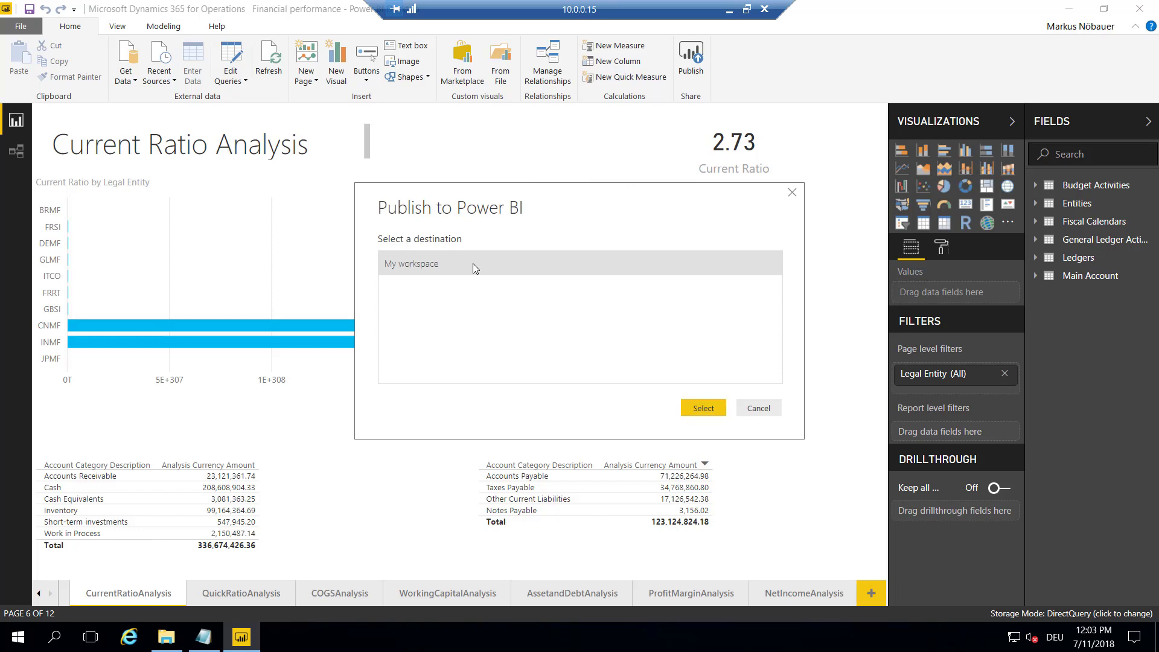
pyautogui.click(704, 410)
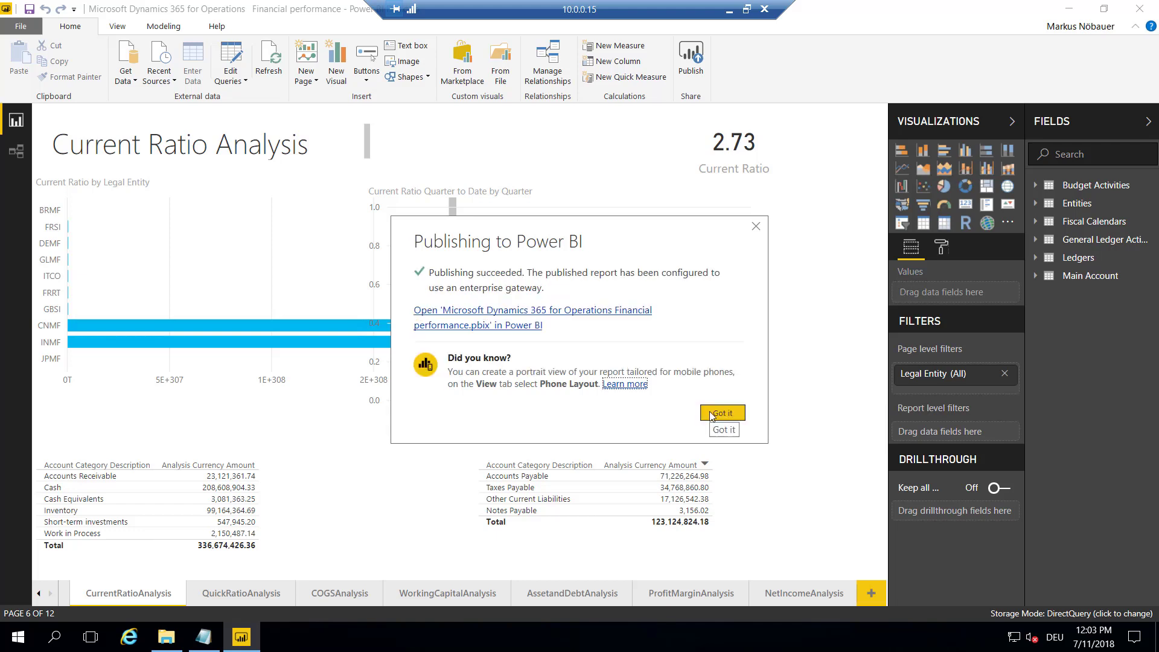
pyautogui.click(712, 418)
pyautogui.click(1140, 8)
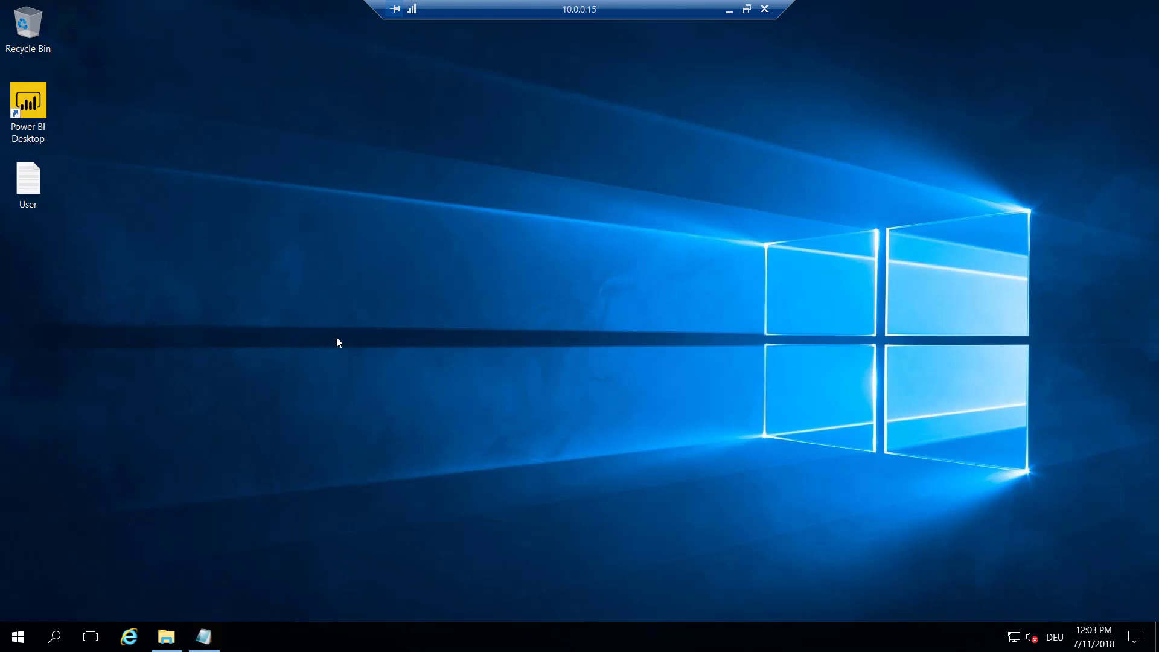
# Open the Power BI website in Internet Explorer and maximize the browser window
pyautogui.click(129, 637)
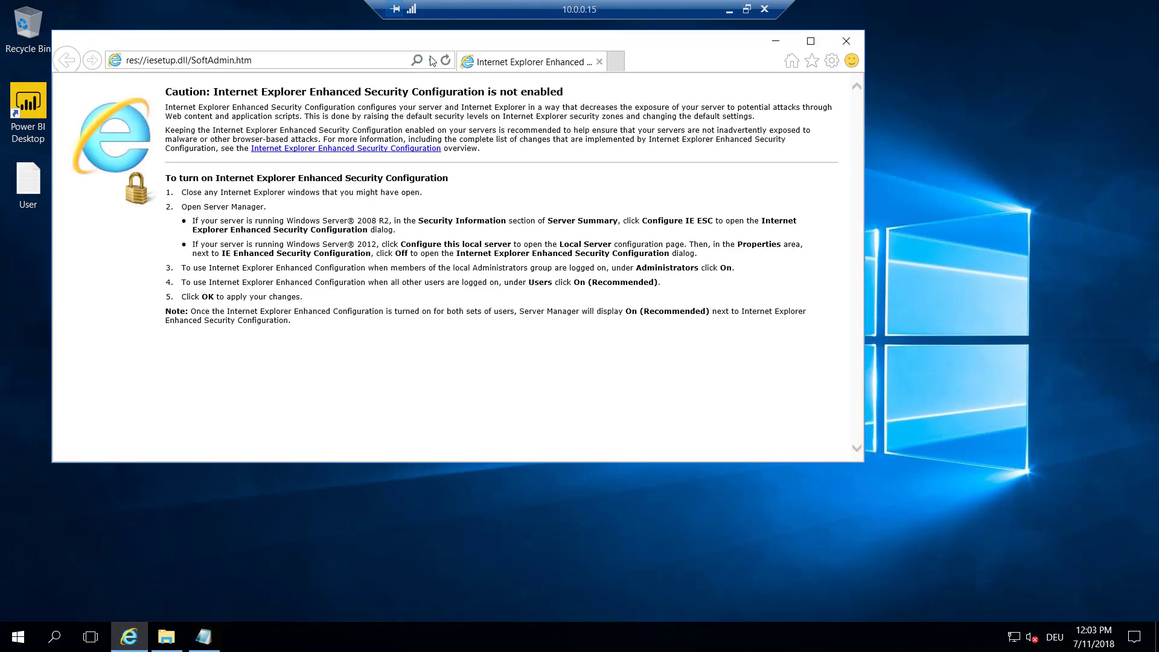
pyautogui.click(365, 64)
pyautogui.write('po')
pyautogui.press('Return')
pyautogui.click(811, 41)
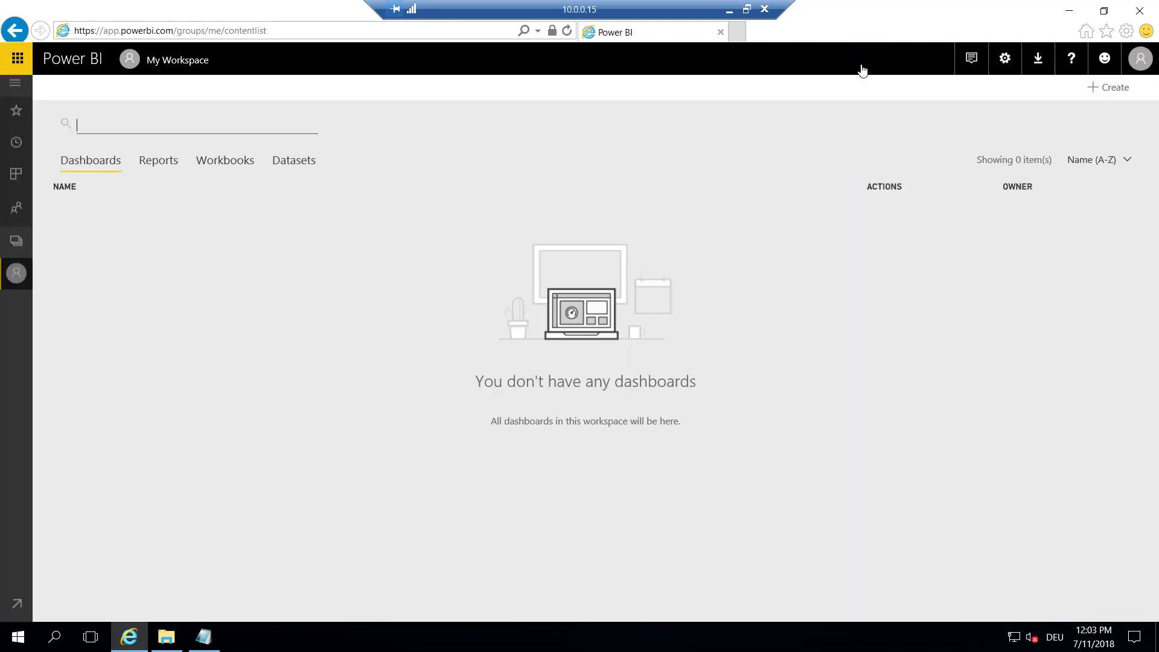
# Check the published dataset's gateway connection in its settings, then return to My Workspace
pyautogui.click(20, 279)
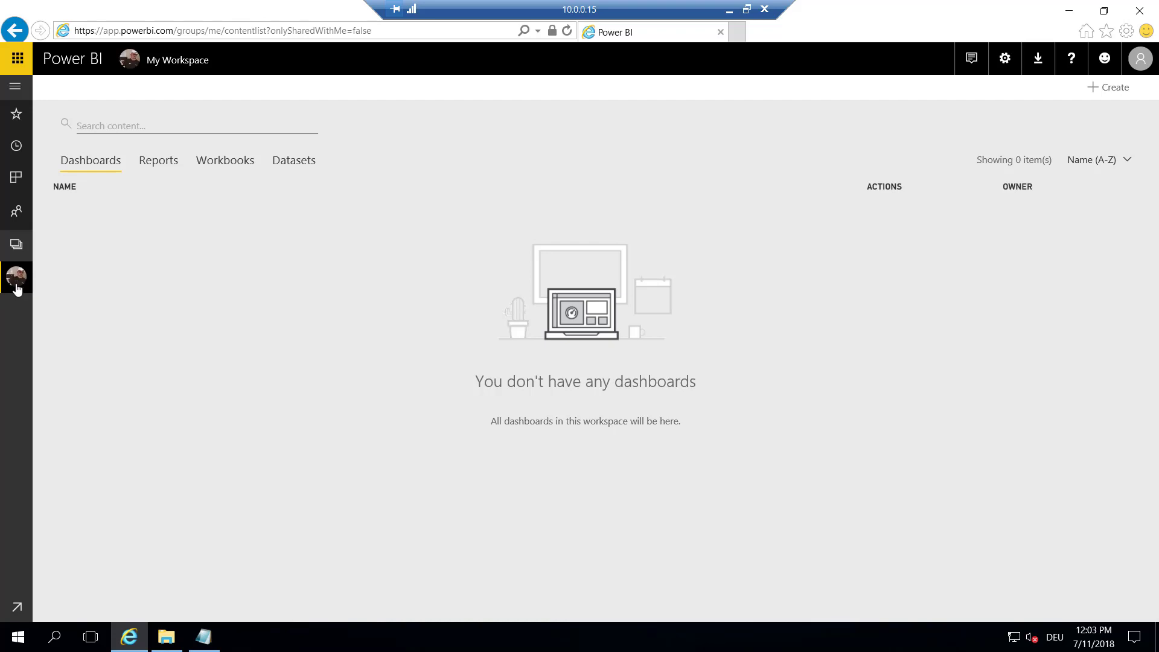
pyautogui.click(148, 162)
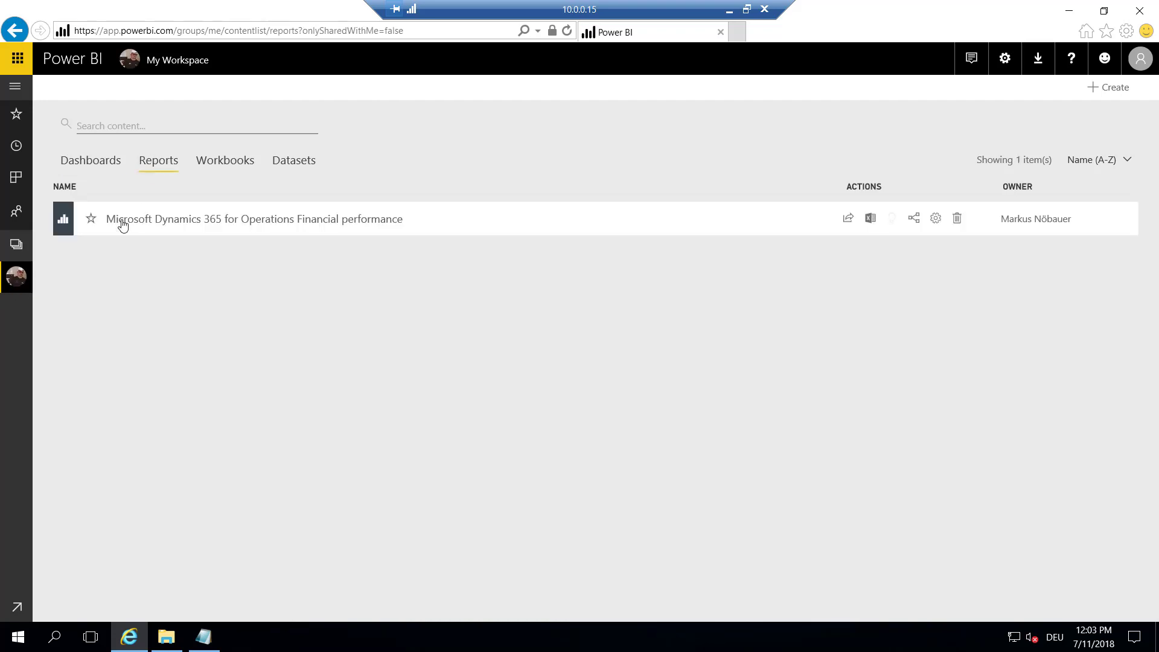
pyautogui.click(295, 172)
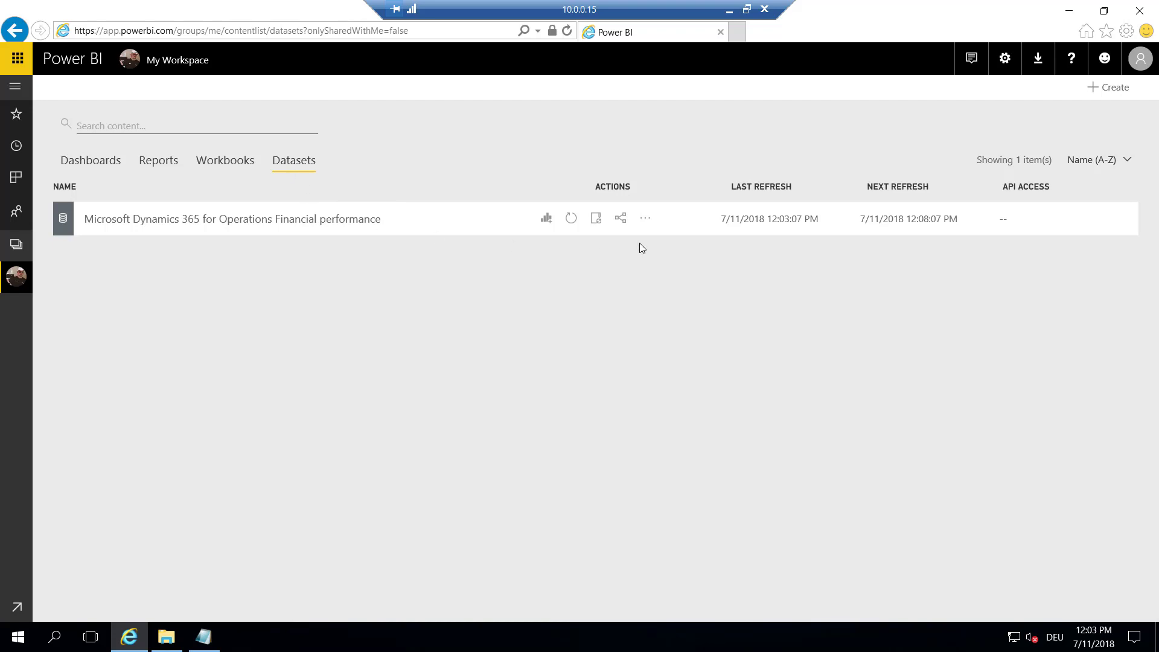
pyautogui.click(642, 221)
pyautogui.click(625, 249)
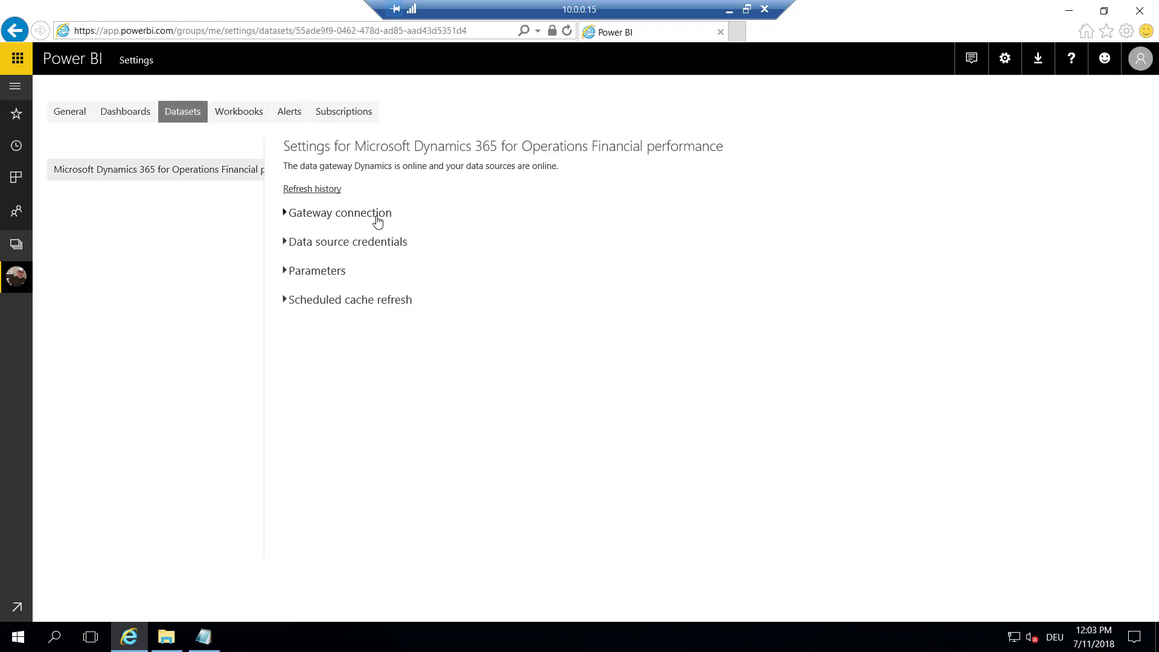
pyautogui.click(377, 216)
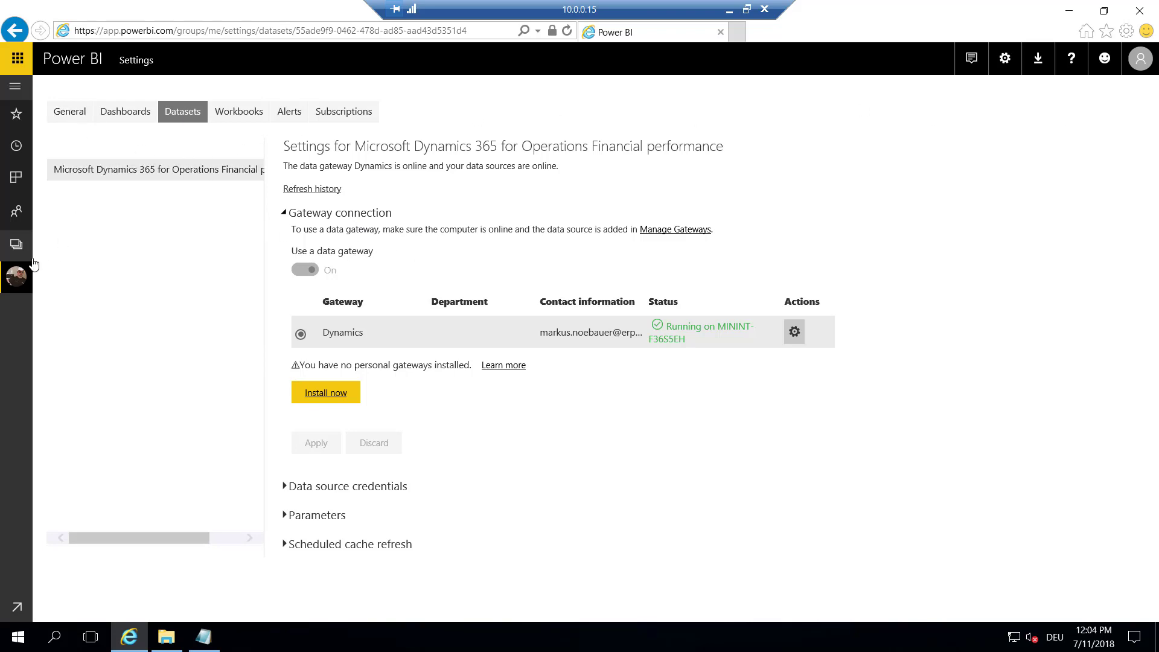
pyautogui.click(18, 275)
# Open the Financial performance report, view its ExpenseAnalysis and BilledRevenue pages, then close the browser
pyautogui.click(151, 160)
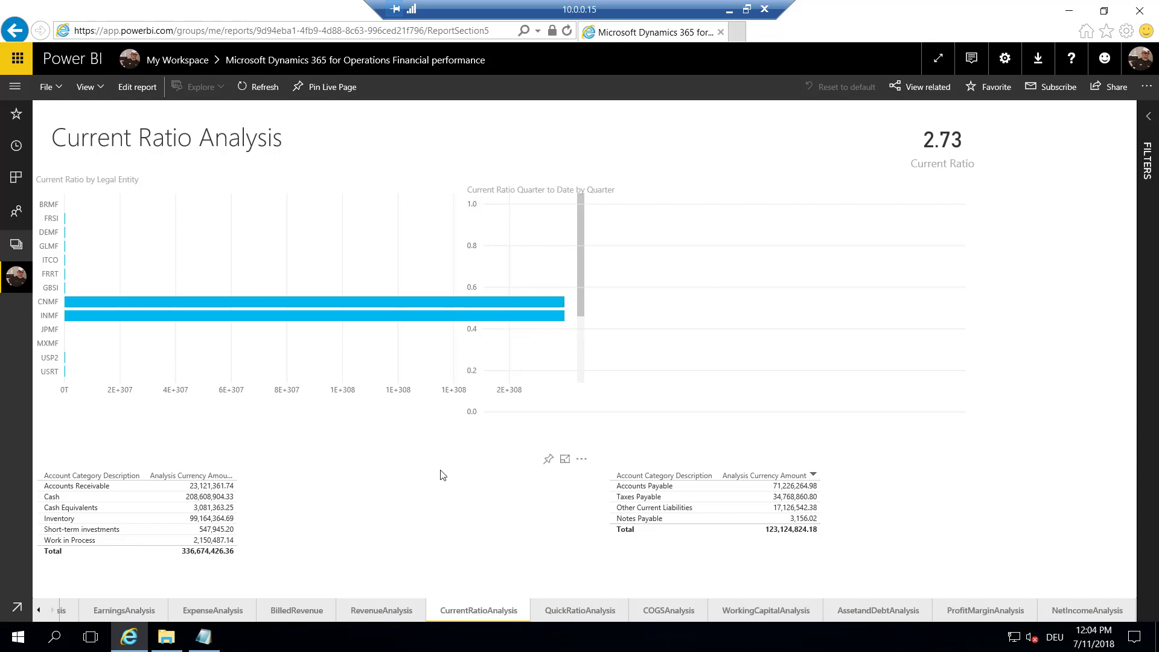
pyautogui.click(230, 611)
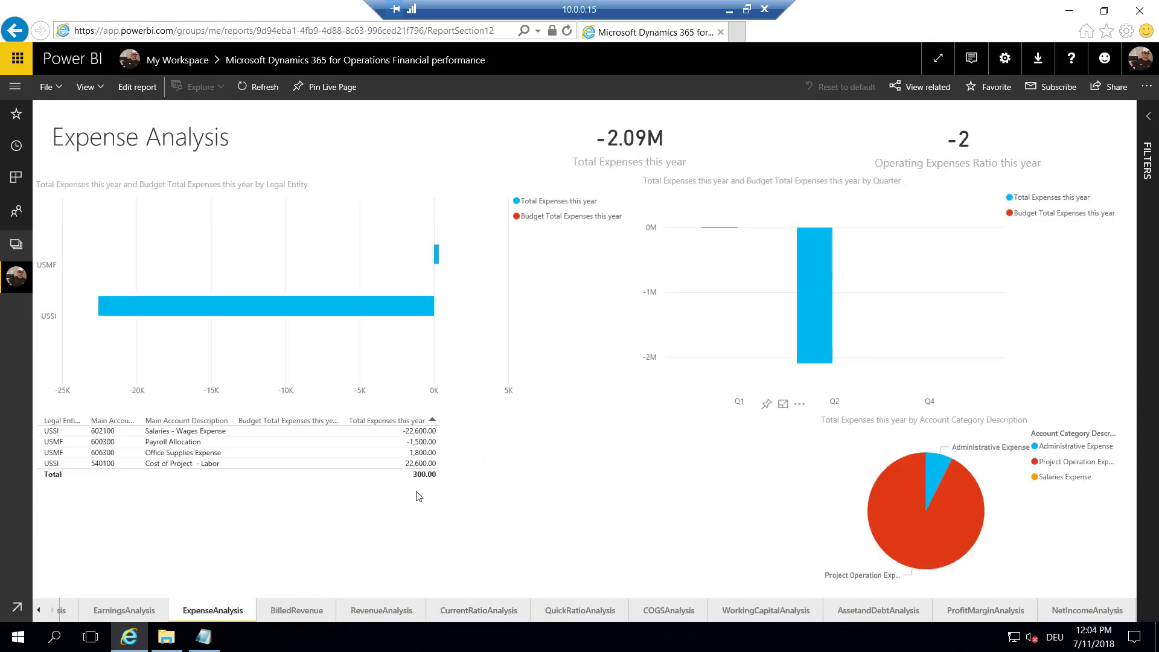
pyautogui.click(310, 612)
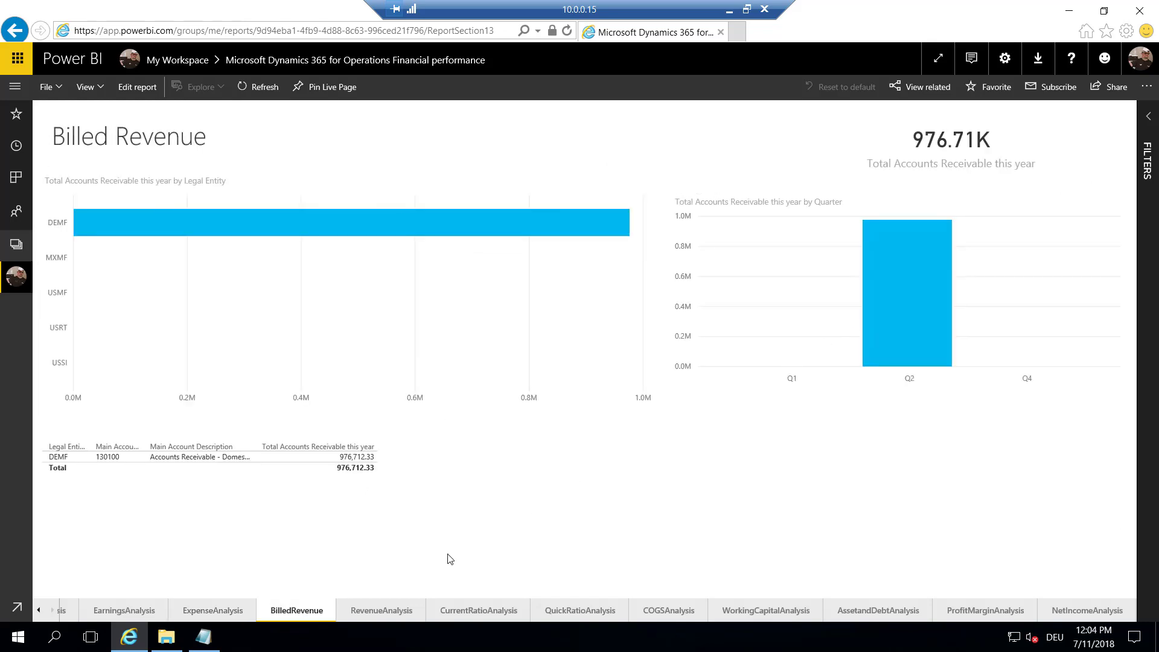
pyautogui.click(1140, 18)
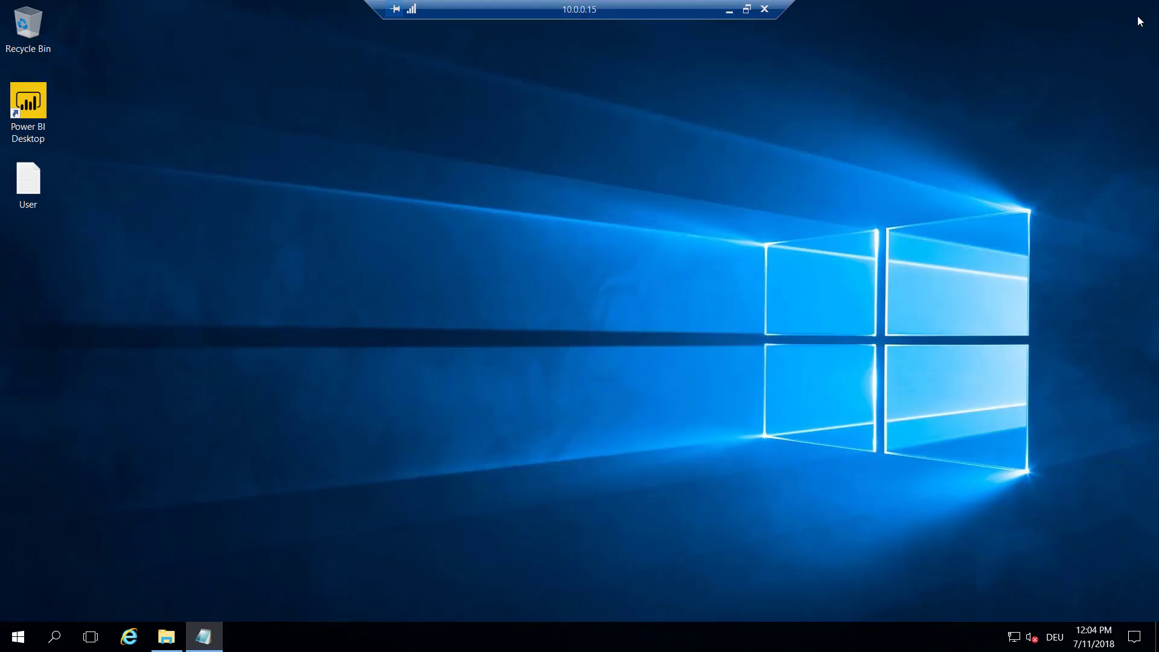
# Reopen Dynamics 365 in the browser and go to the Sales order processing and inquiry workspace
pyautogui.click(136, 641)
pyautogui.click(551, 32)
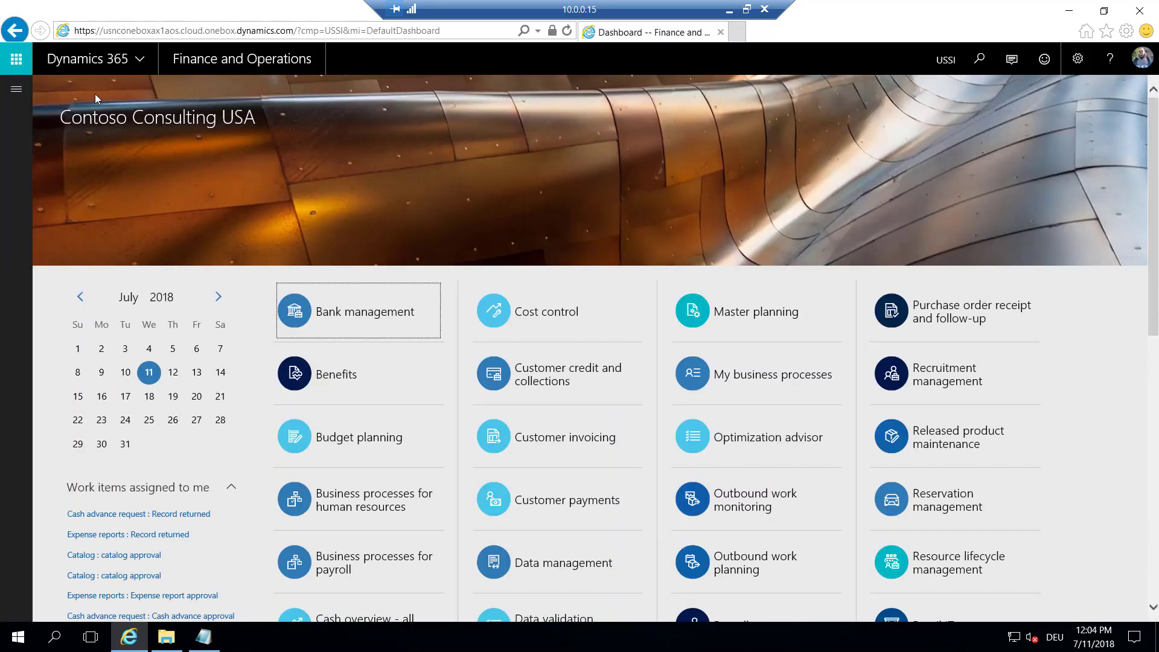
pyautogui.click(16, 89)
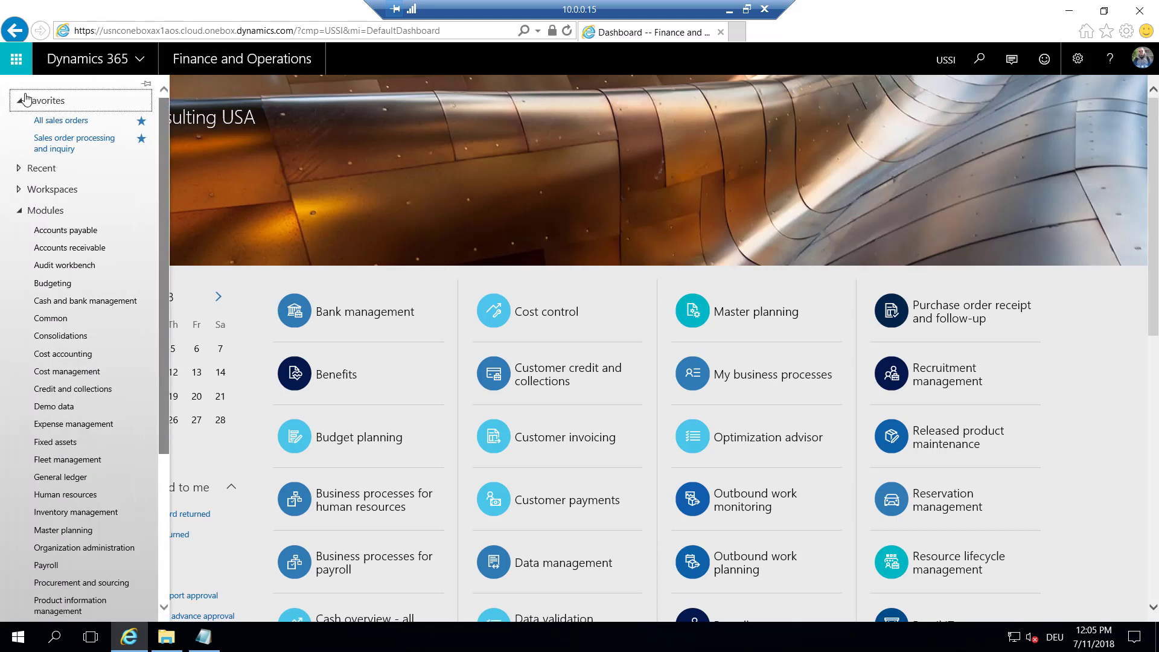
pyautogui.click(64, 148)
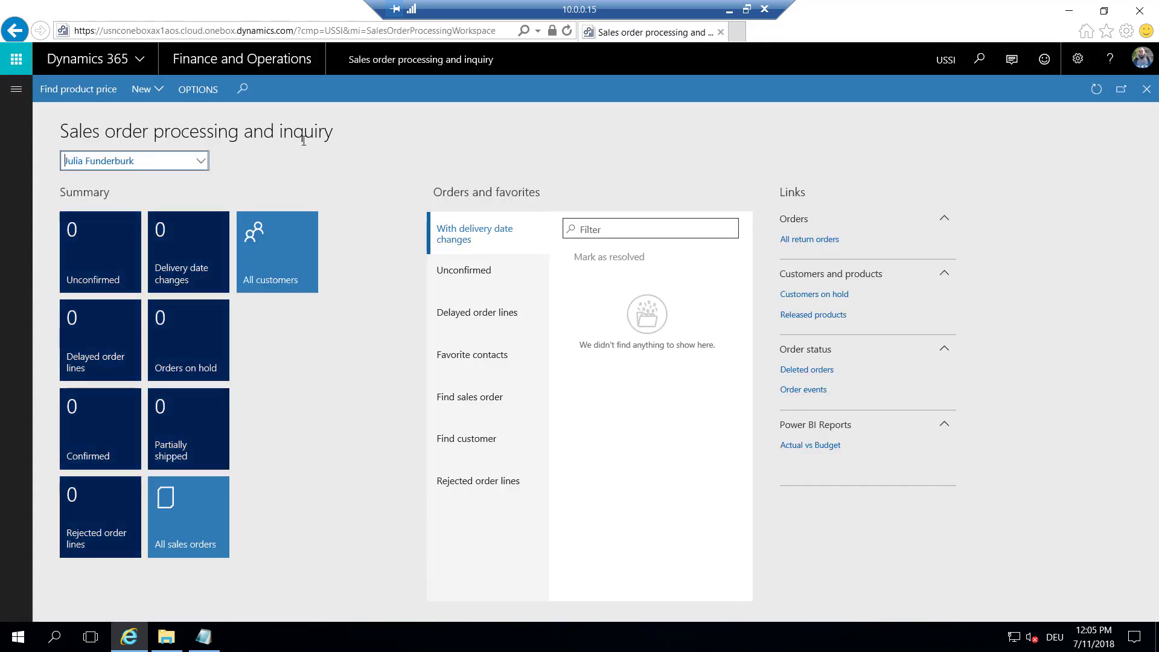
# Open the Power BI report catalog and accept the requested Power BI permissions
pyautogui.click(199, 90)
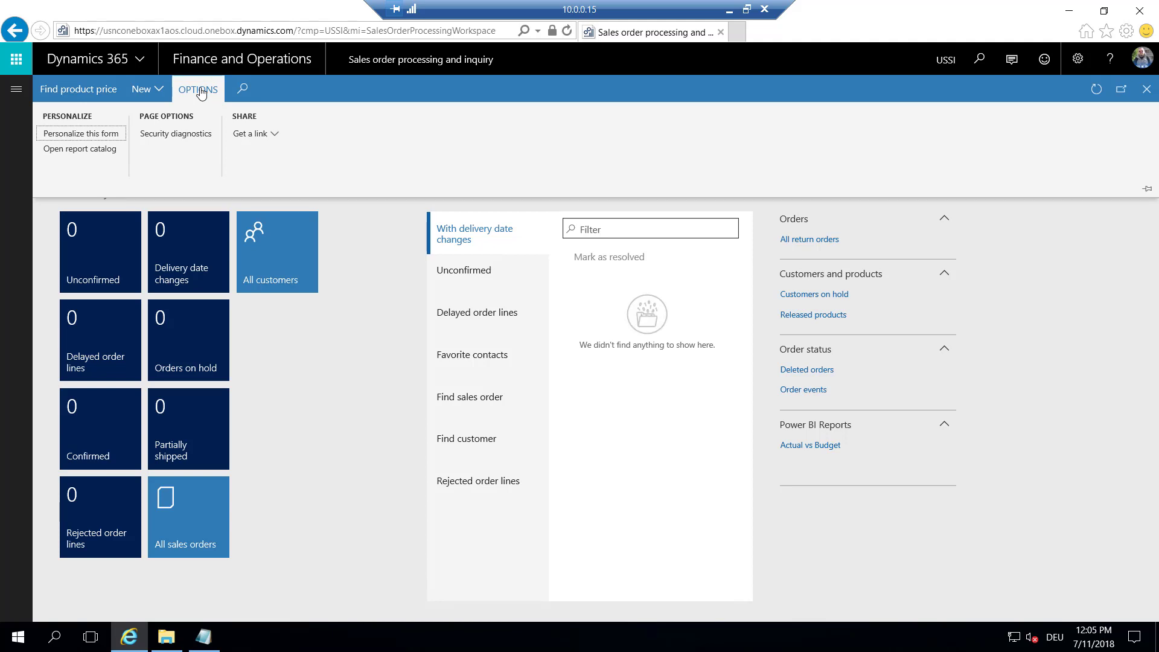
pyautogui.click(77, 149)
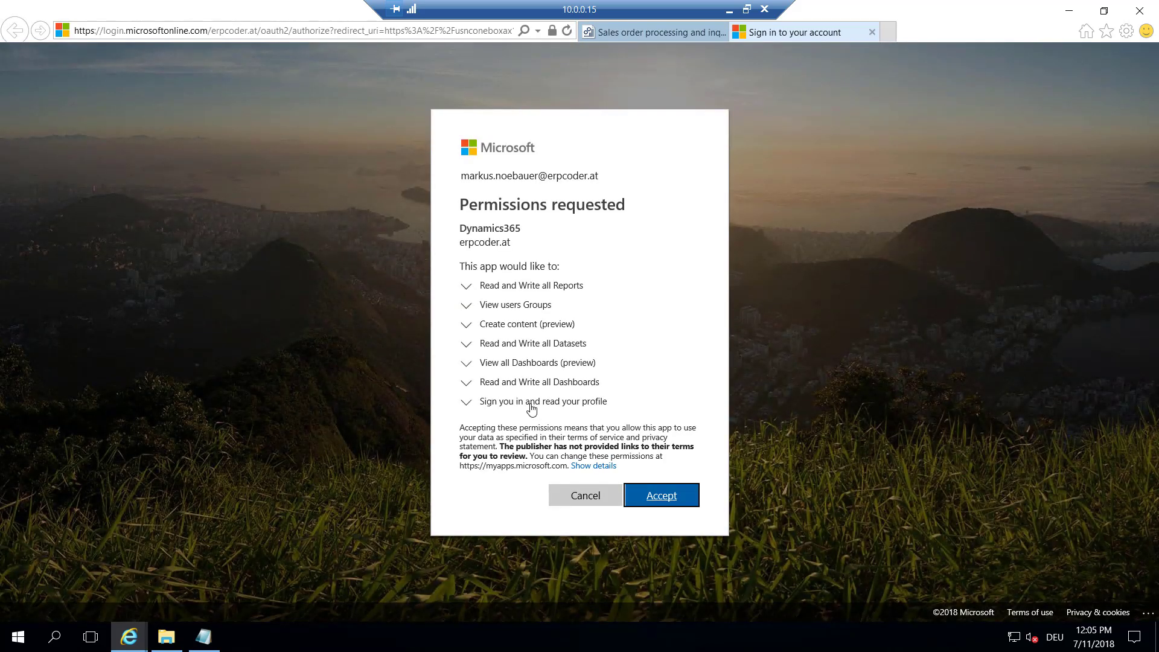
pyautogui.click(663, 497)
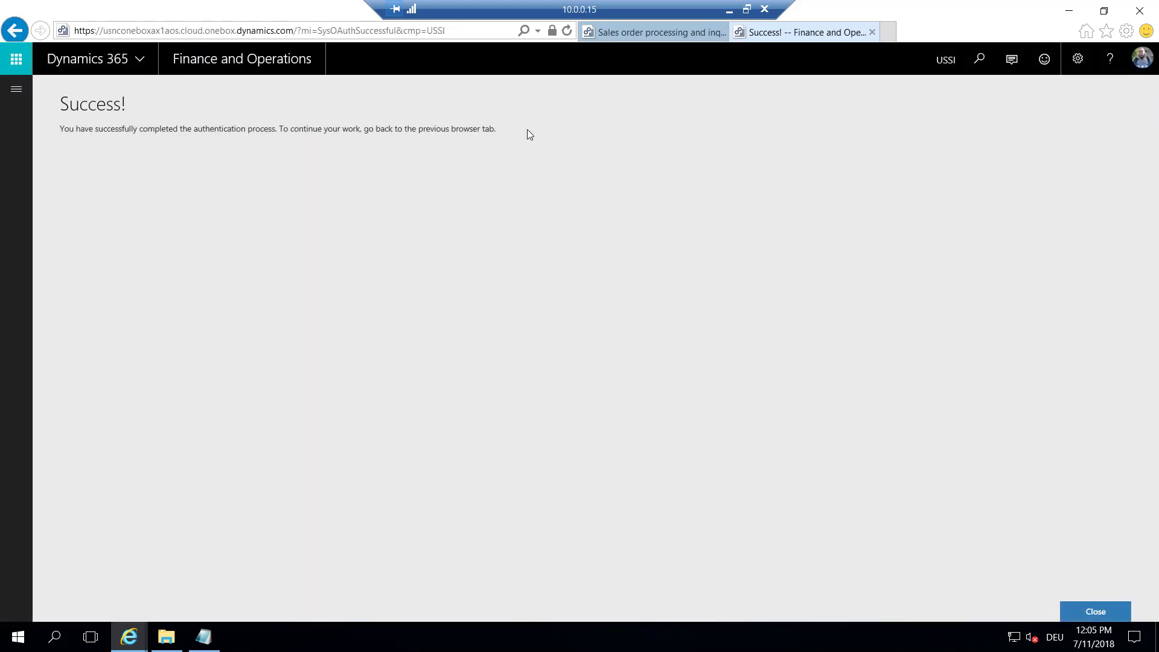
# Open the Power BI report catalog from the Sales order processing and inquiry workspace
pyautogui.click(17, 89)
pyautogui.click(75, 144)
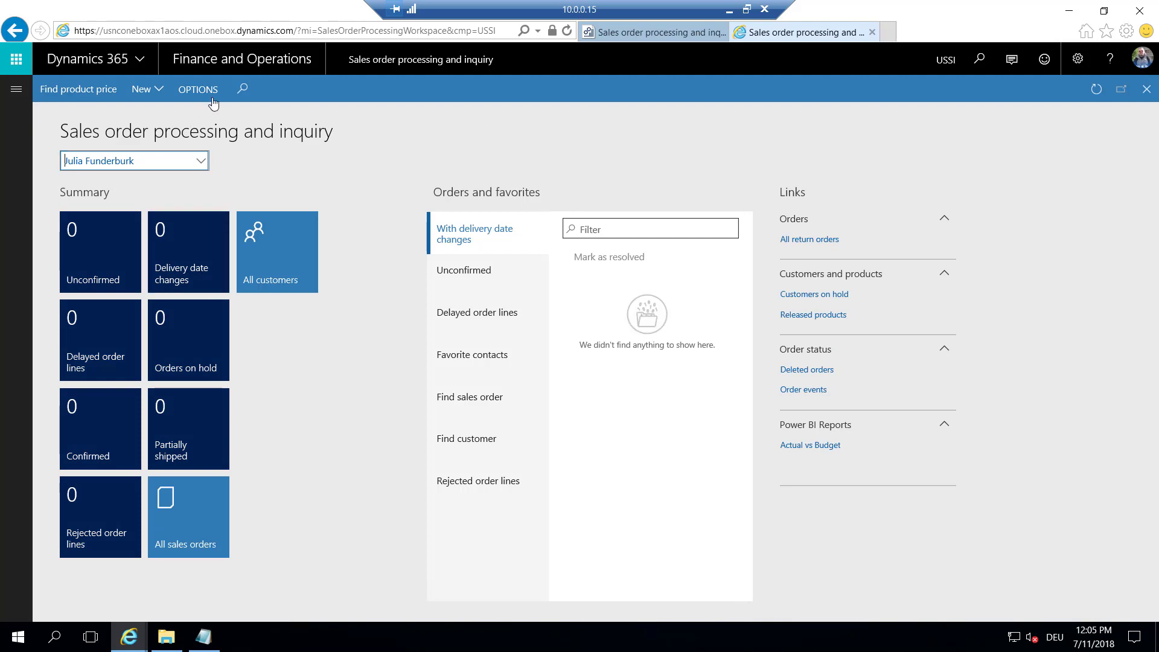
pyautogui.click(216, 94)
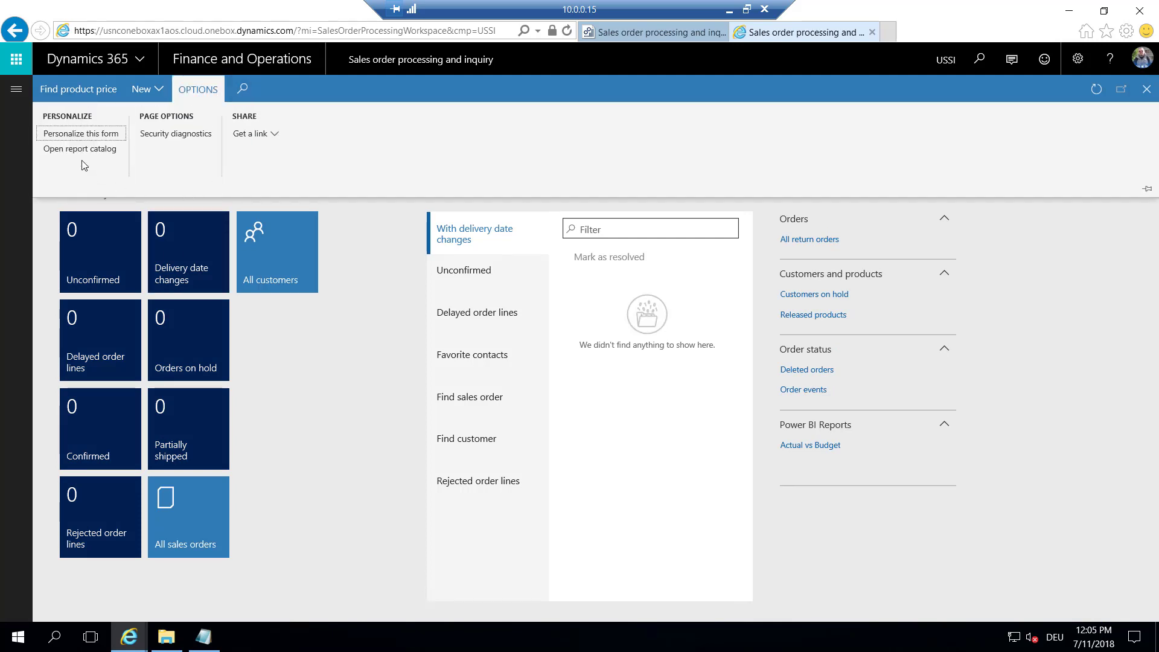
pyautogui.click(83, 149)
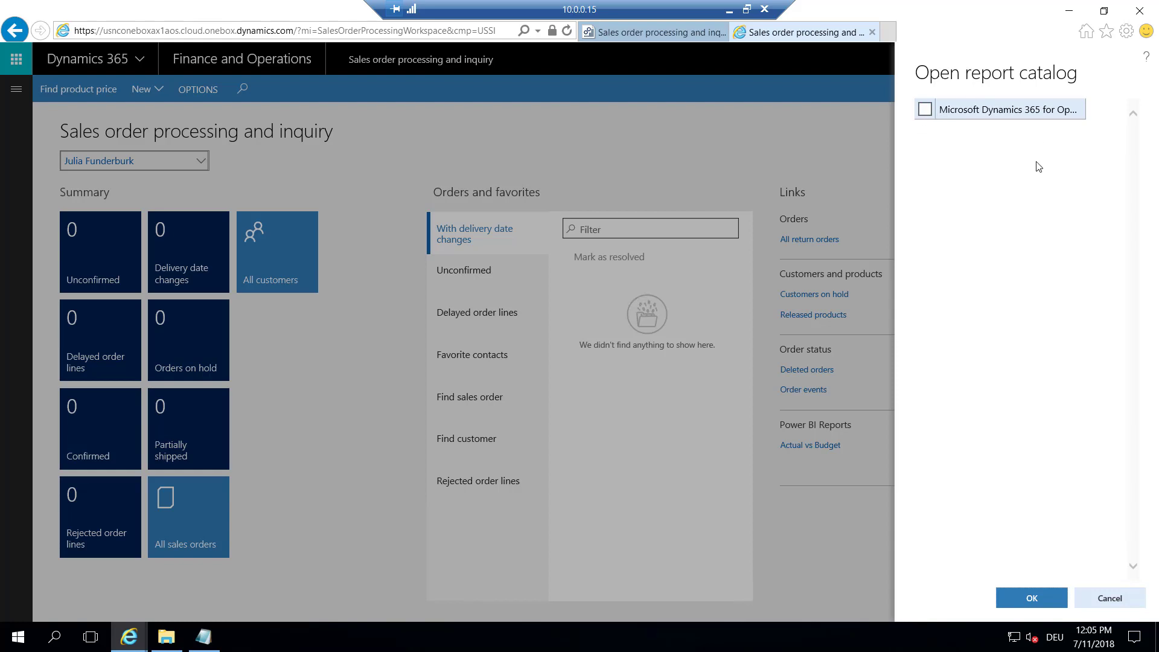
# Add the Financial performance report to the workspace and filter its Revenue Analysis page to Q4
pyautogui.click(925, 111)
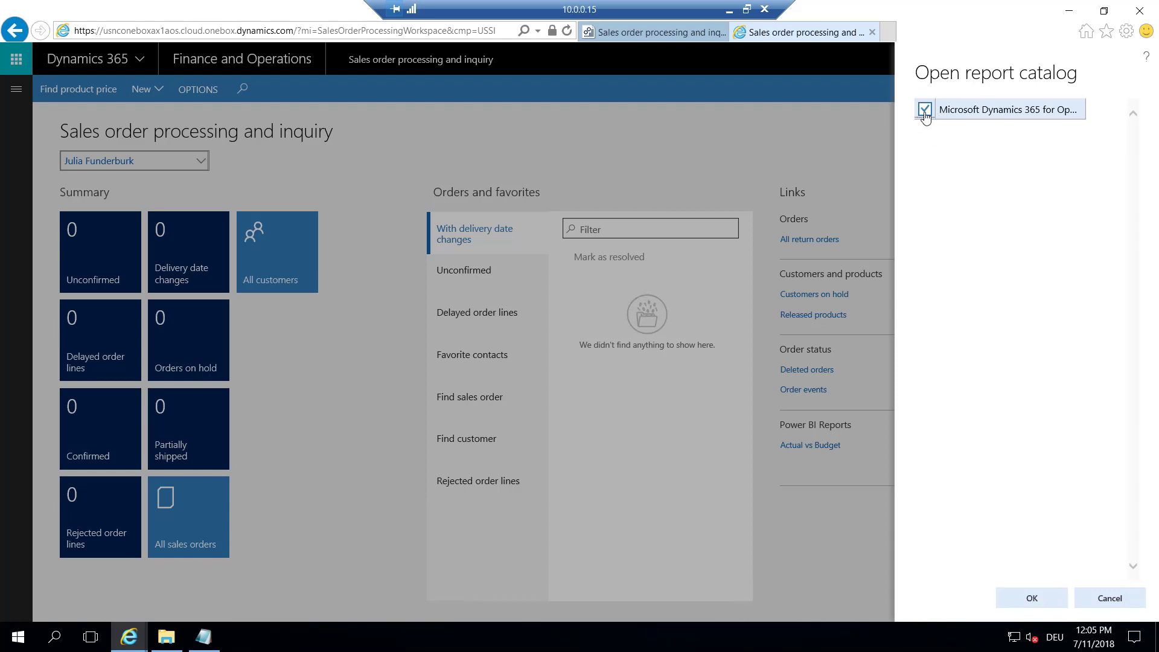
pyautogui.click(1027, 599)
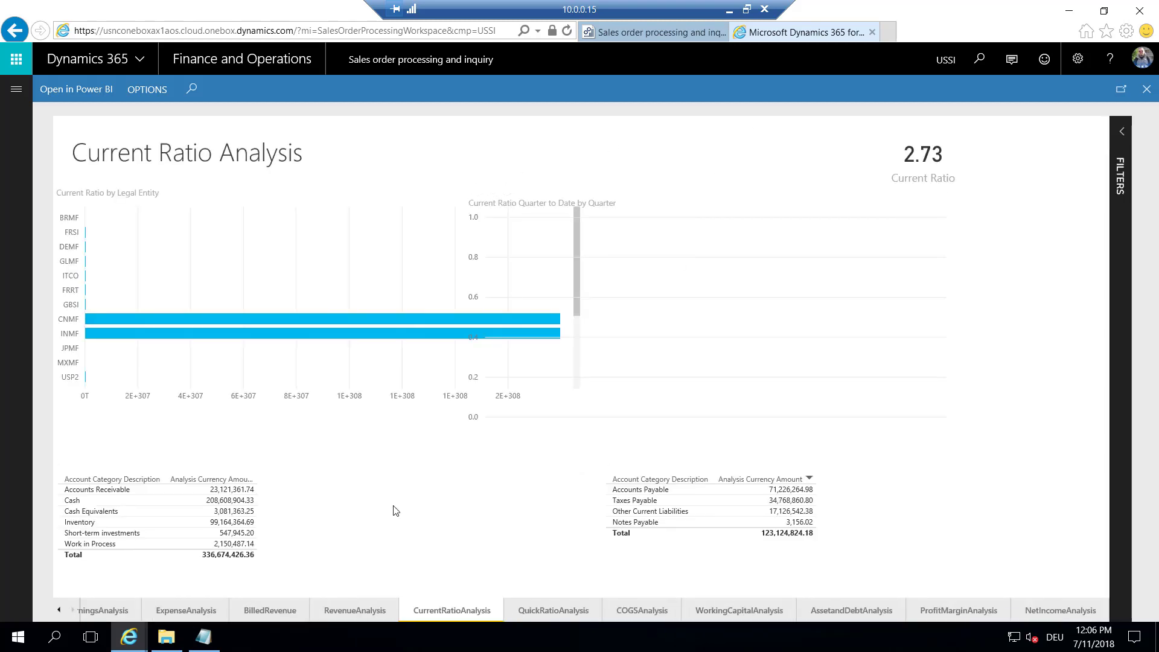
pyautogui.click(355, 610)
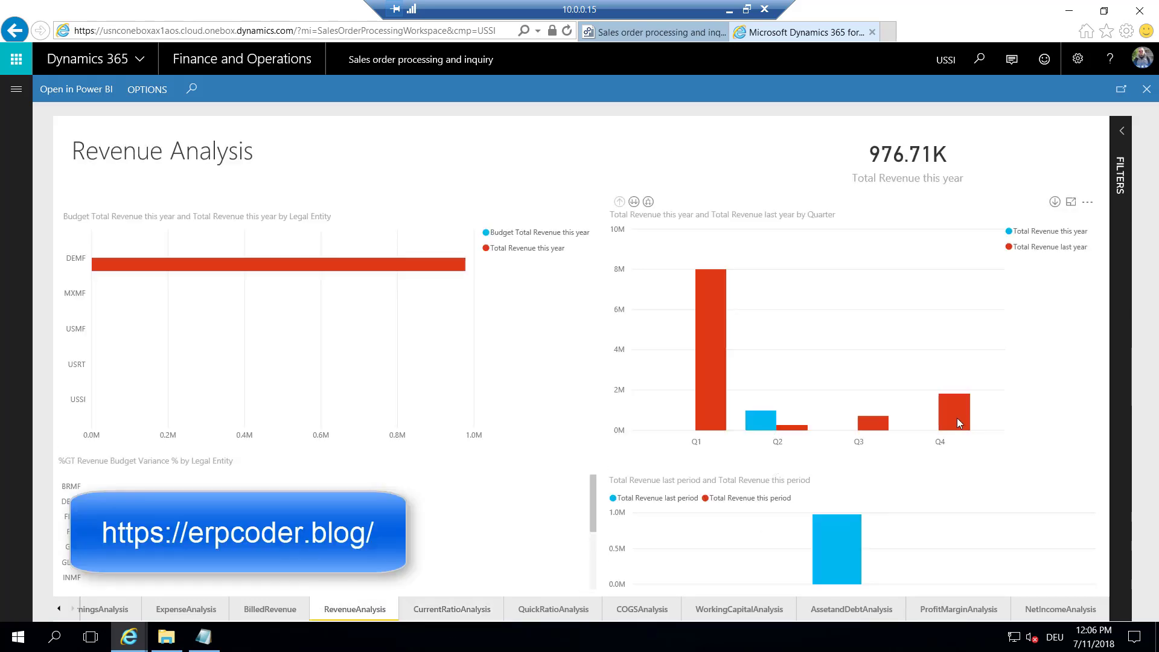
pyautogui.click(958, 418)
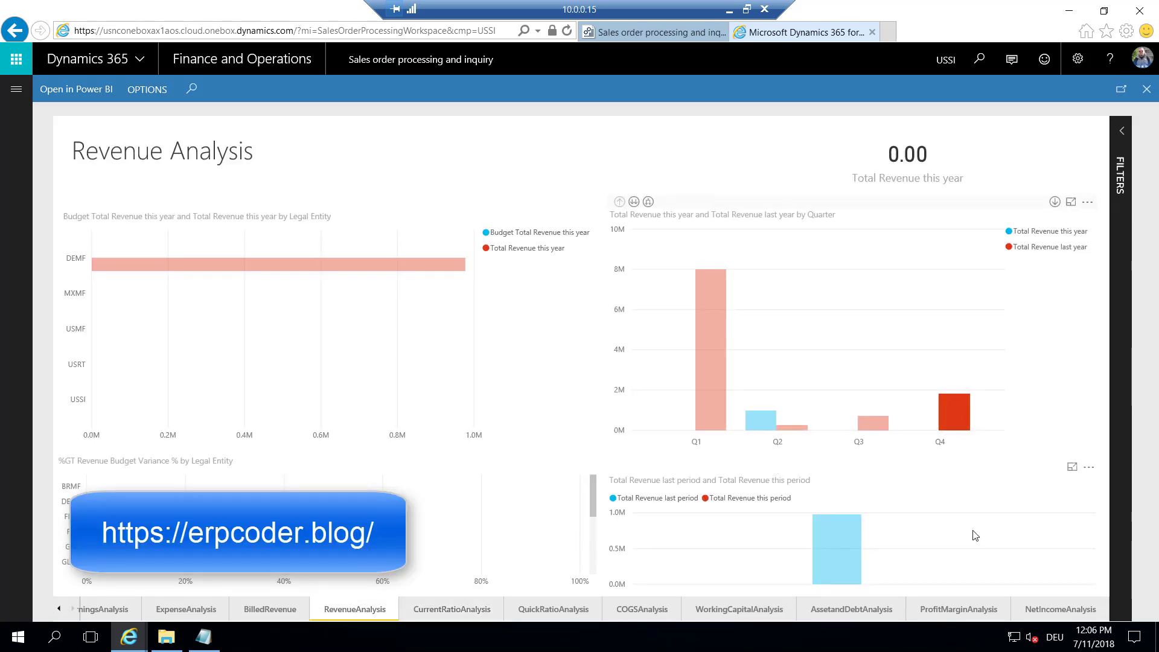